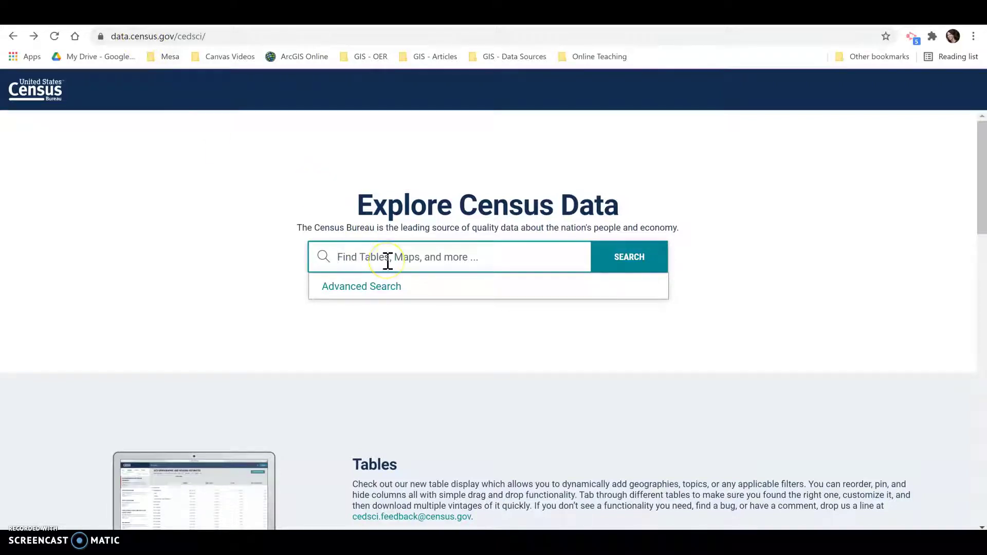
# - Search the census data for "age" and open the Age and Sex table S0101
pyautogui.write('age')
pyautogui.press('Return')
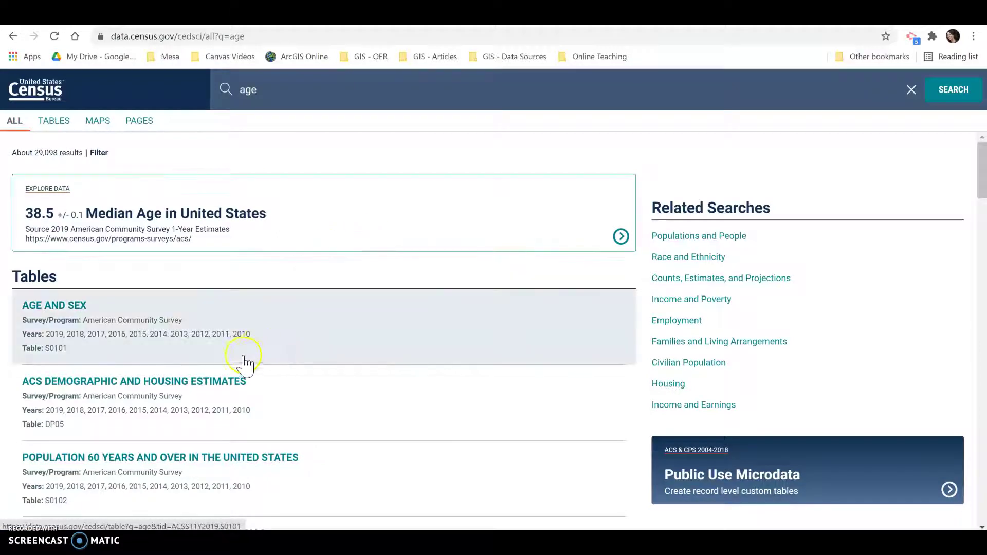
pyautogui.scroll(-4, 286, 342)
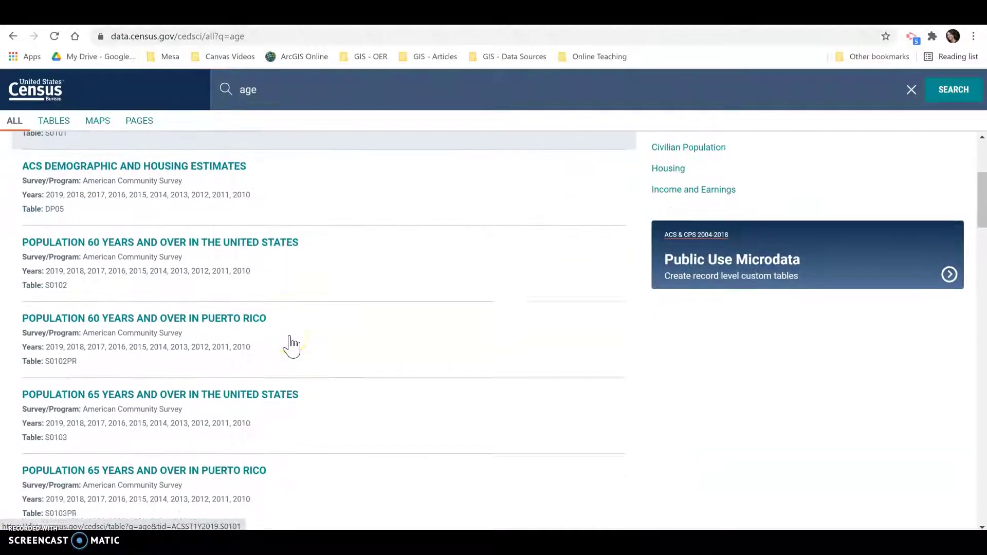
pyautogui.scroll(3, 291, 347)
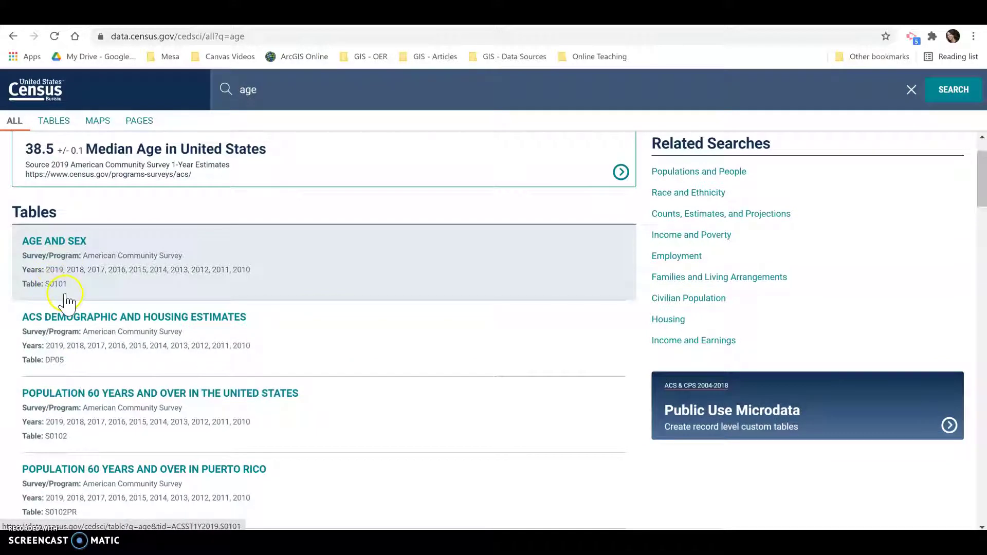
pyautogui.click(124, 258)
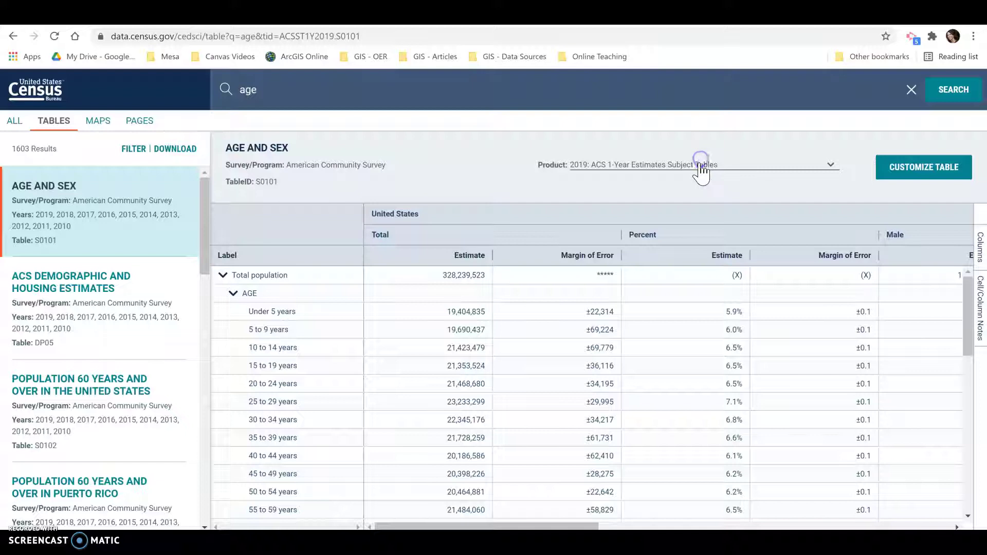
# - Switch the table's product to 2019: ACS 5-Year Estimates Subject Tables, review its rows and open it for customizing
pyautogui.click(700, 171)
pyautogui.click(694, 192)
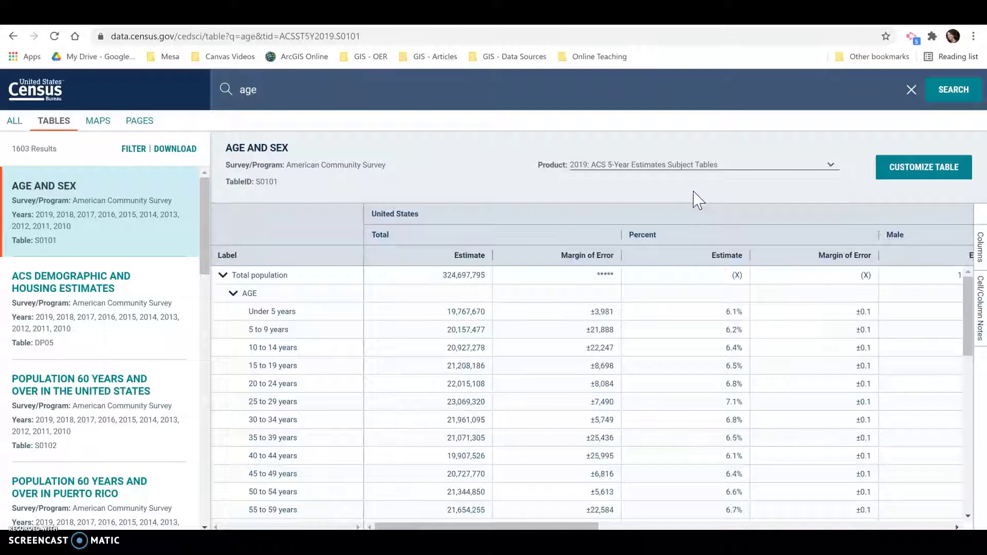
pyautogui.click(647, 144)
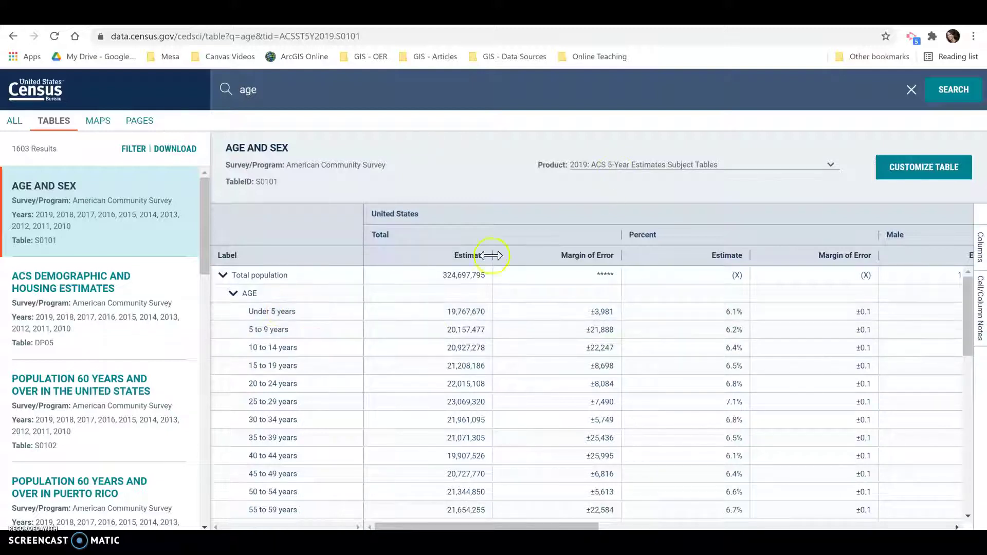
pyautogui.scroll(-4, 485, 282)
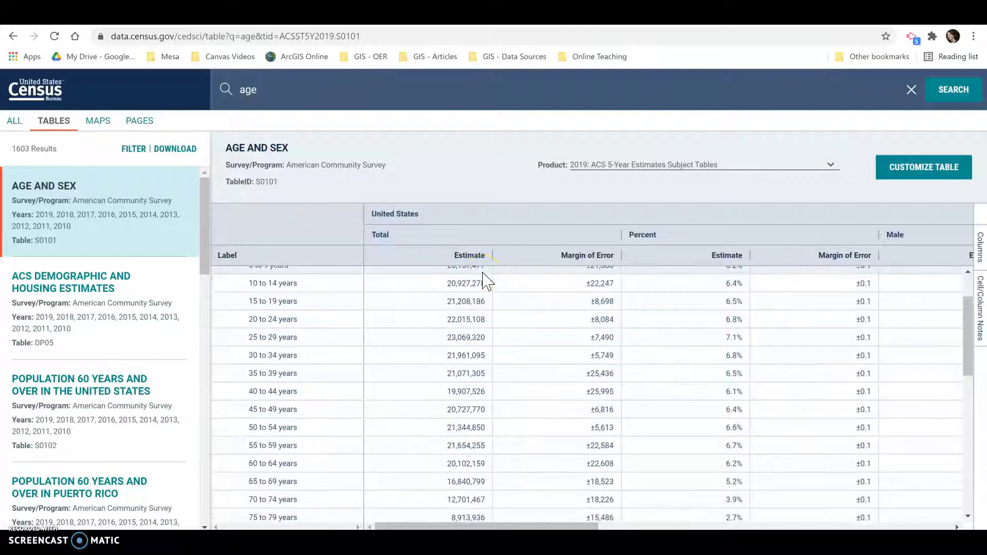
pyautogui.scroll(-6, 456, 328)
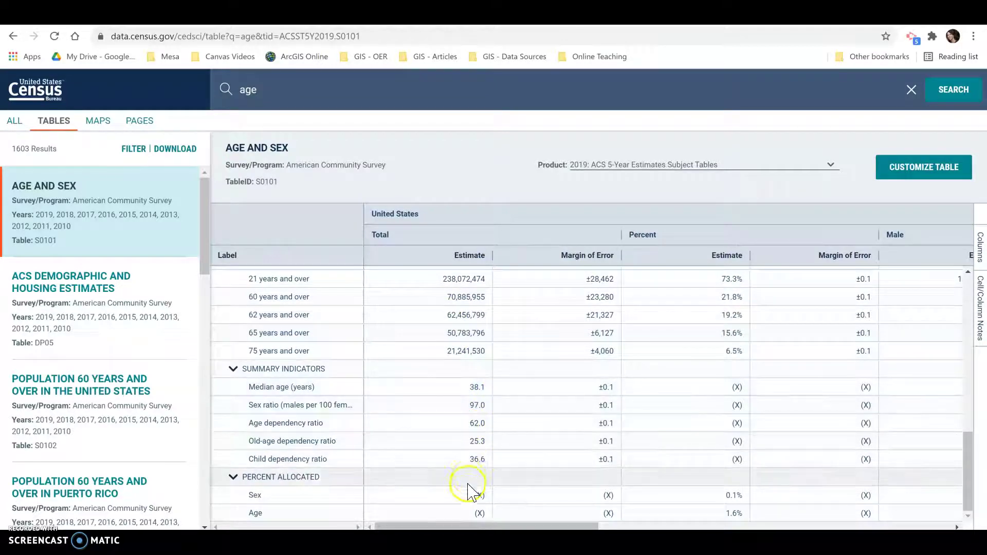
pyautogui.scroll(10, 447, 391)
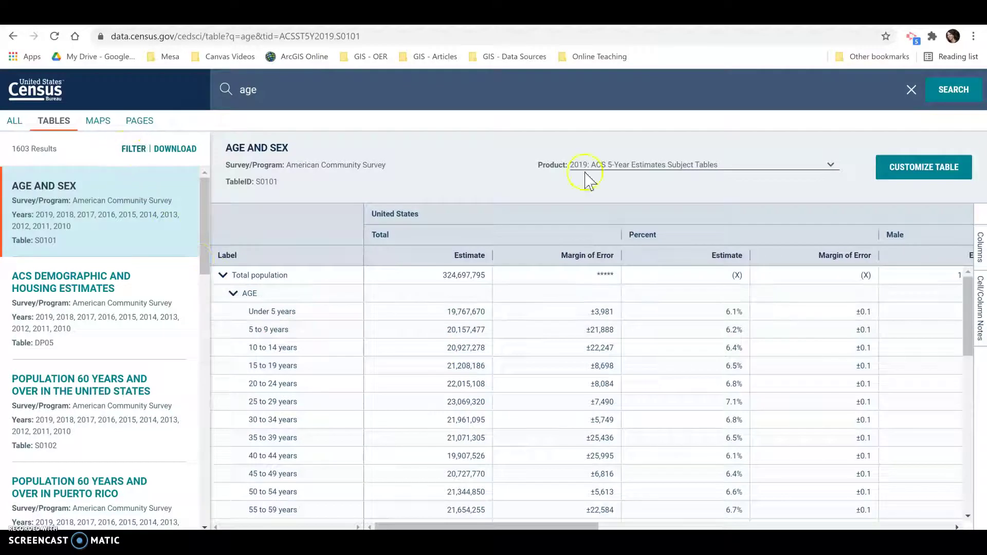
pyautogui.click(923, 175)
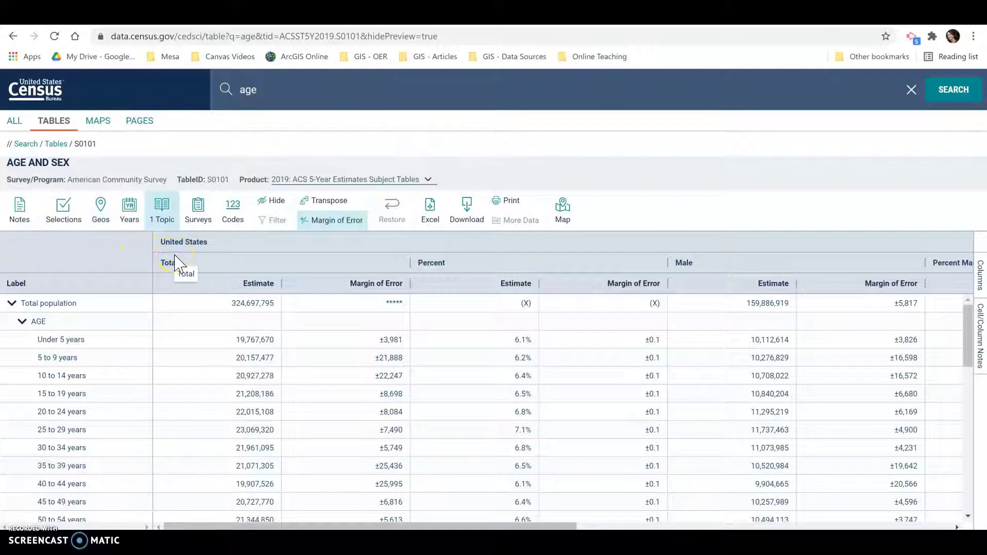
# - Set the table's geography to all five-digit Zip Code Tabulation Areas within California and close the geography selection
pyautogui.click(102, 211)
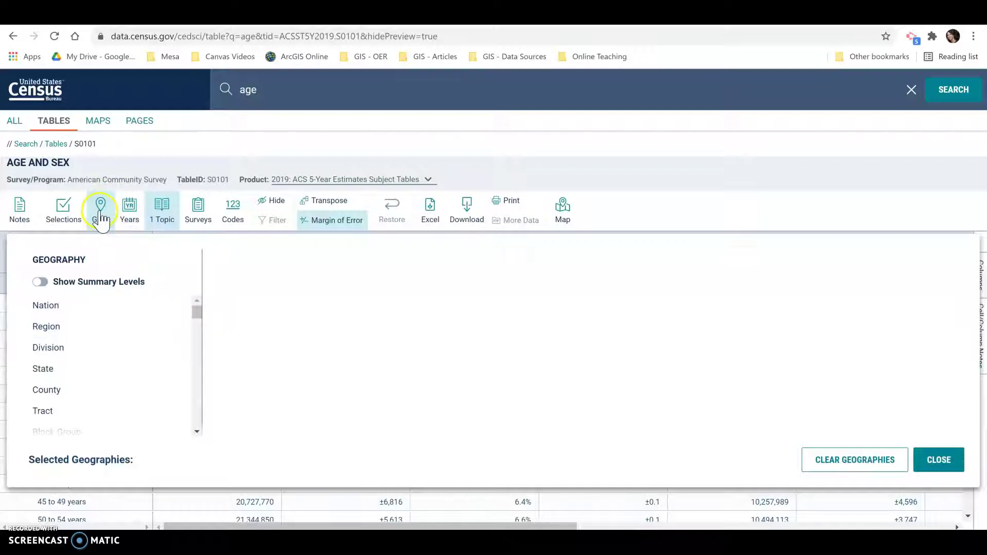
pyautogui.moveTo(197, 315); pyautogui.dragTo(194, 327)
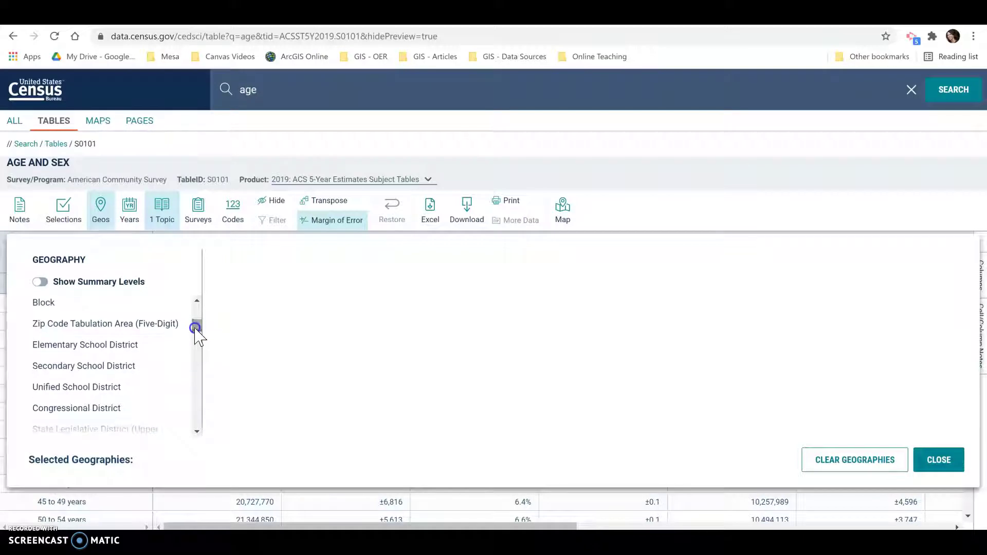
pyautogui.click(82, 325)
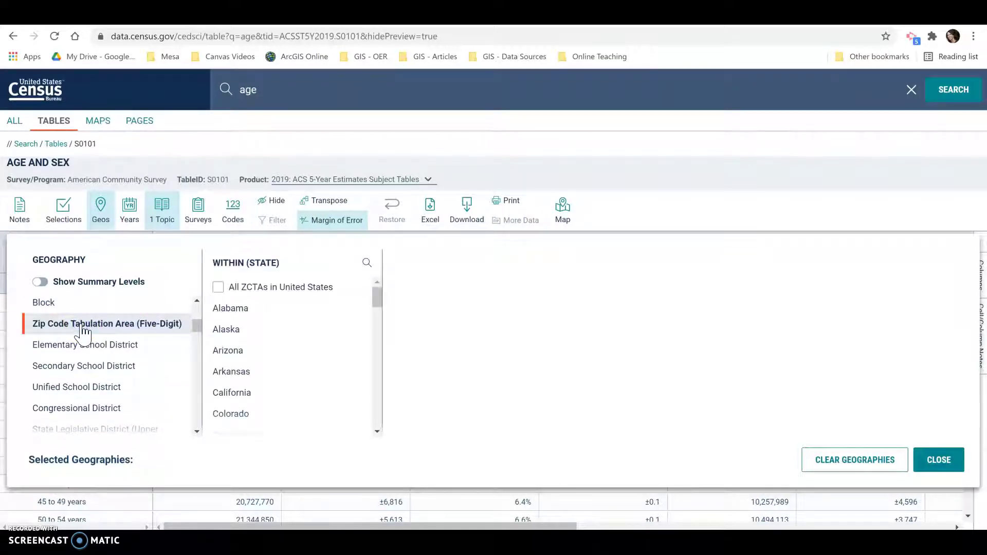
pyautogui.click(218, 395)
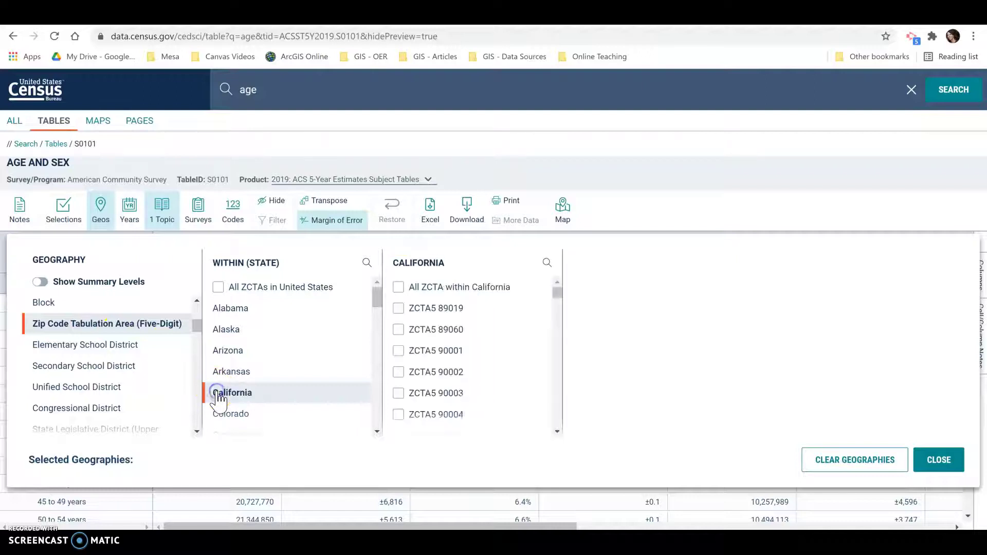
pyautogui.click(399, 289)
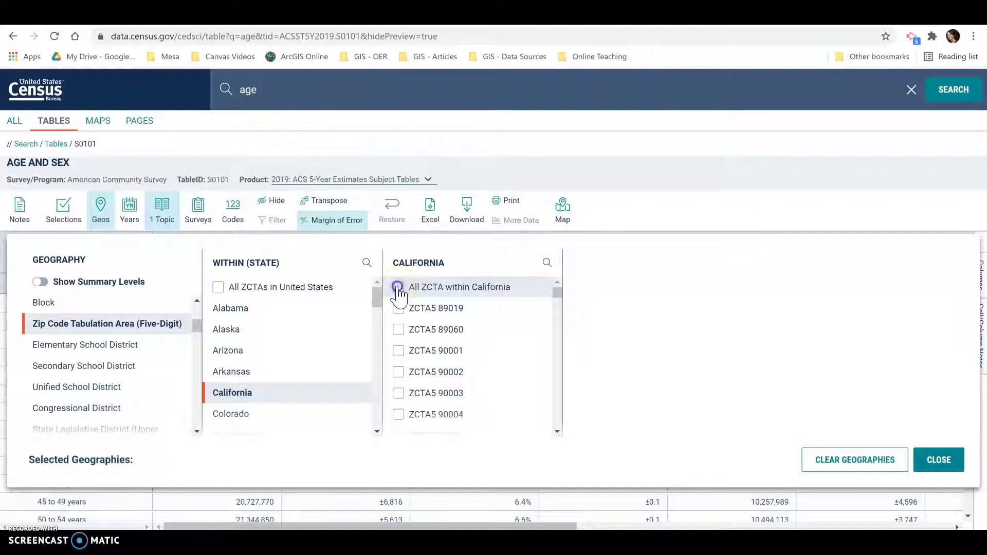
pyautogui.click(398, 288)
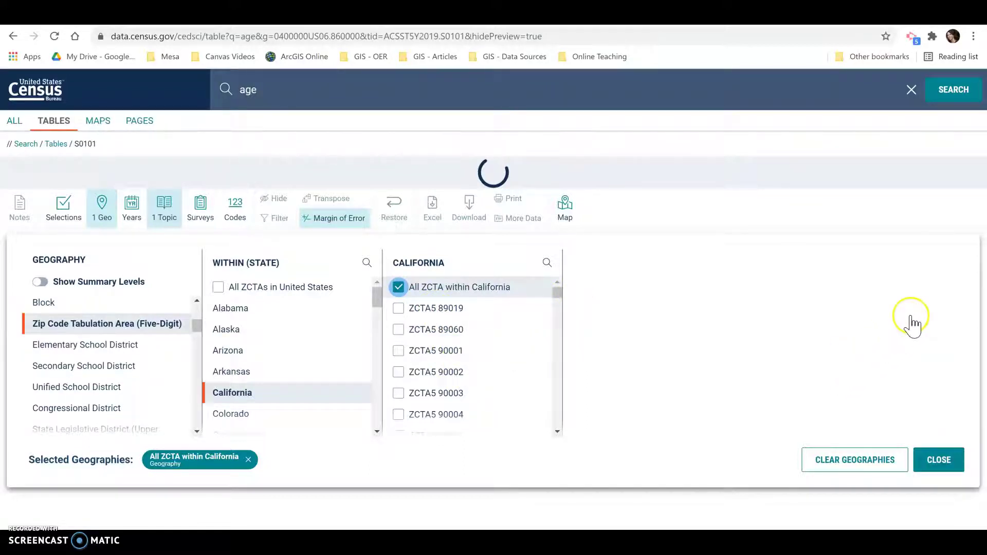
pyautogui.click(940, 461)
pyautogui.click(331, 311)
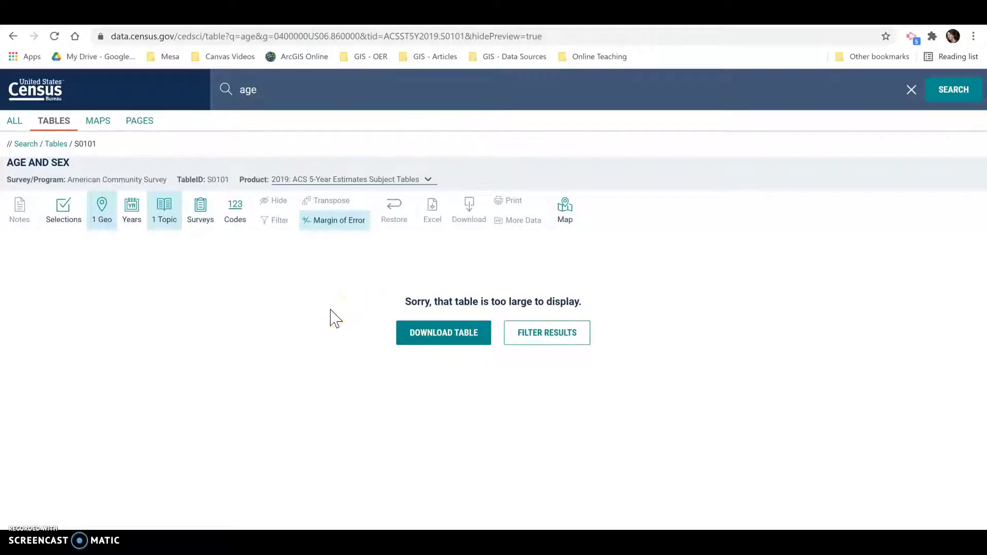
# - Download the 2019 ACS 5-Year Estimates version of the table as CSV files
pyautogui.click(436, 340)
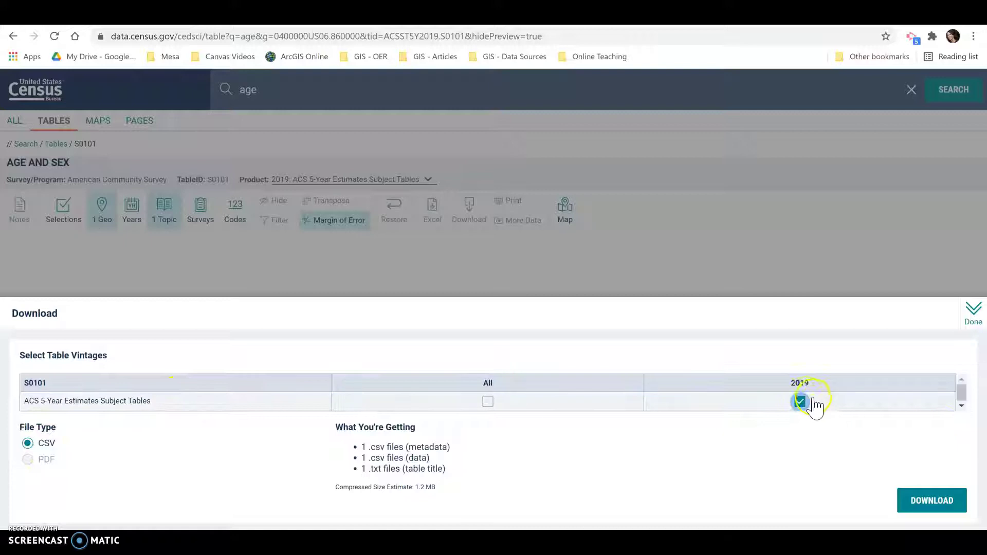
pyautogui.click(943, 511)
pyautogui.click(577, 354)
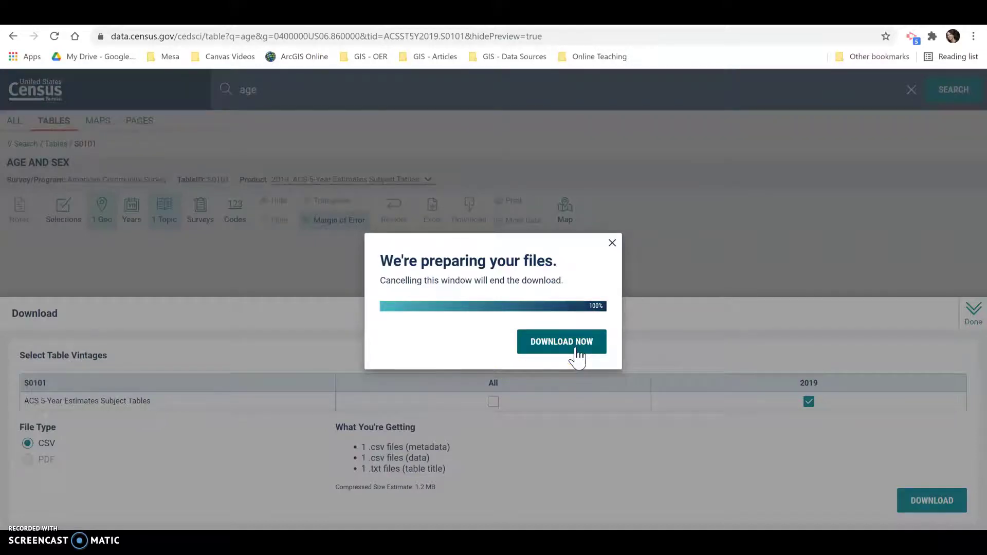
pyautogui.click(577, 354)
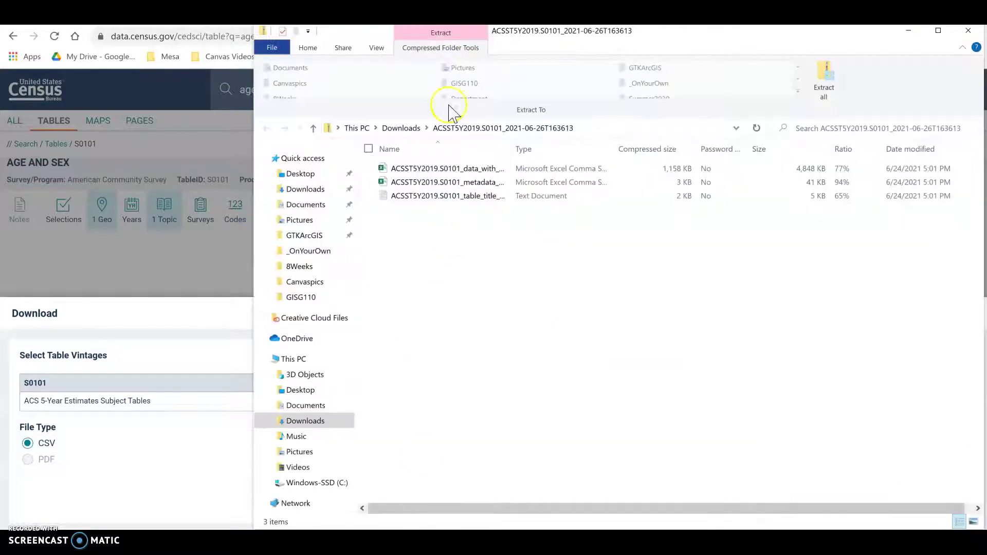
# - Start extracting all files from the downloaded S0101 zip in Downloads and browse to the _OnYourOwn folder as destination
pyautogui.click(402, 128)
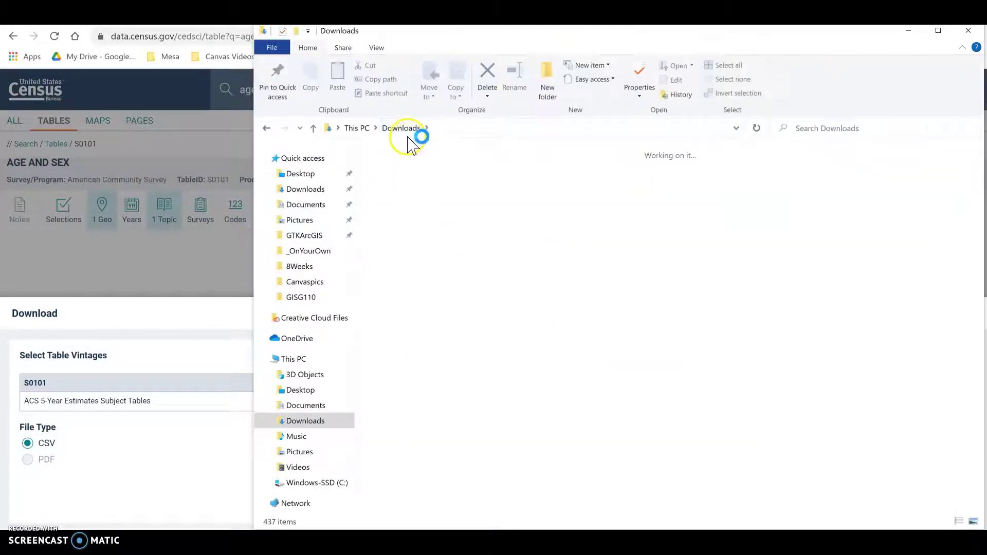
pyautogui.doubleClick(438, 178)
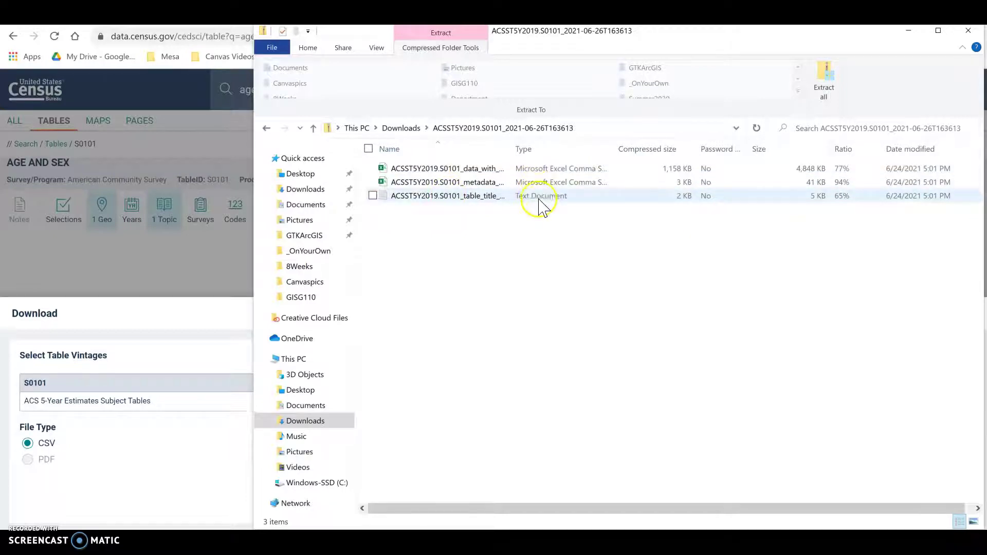
pyautogui.click(829, 93)
pyautogui.click(636, 216)
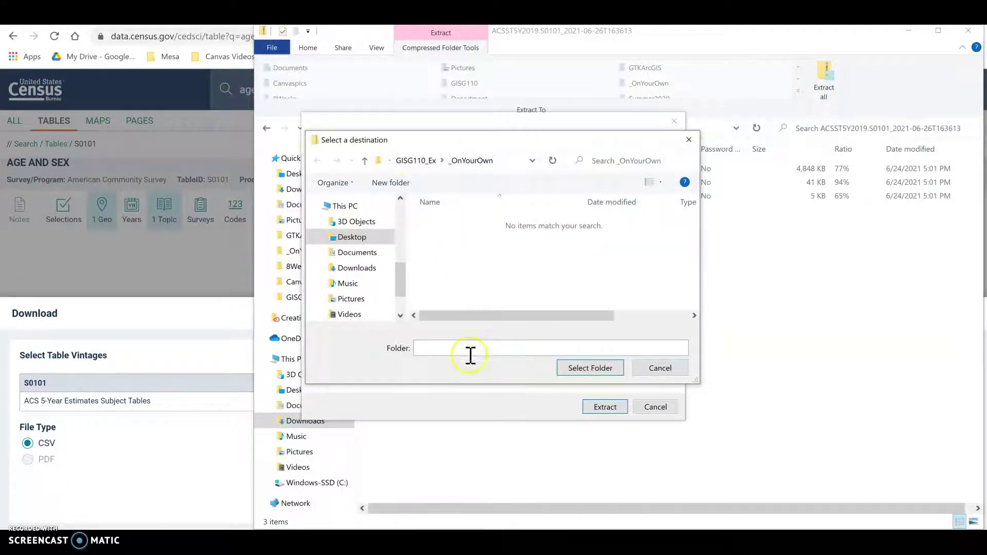
pyautogui.click(431, 168)
pyautogui.click(454, 222)
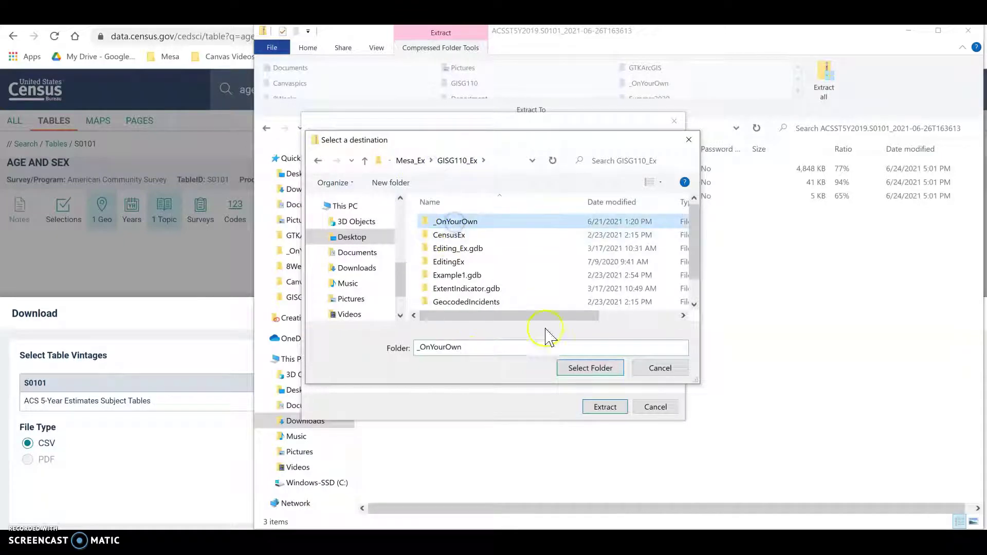
pyautogui.doubleClick(459, 224)
# - Create a Week2 folder inside _OnYourOwn and extract the zip's files into it
pyautogui.click(390, 183)
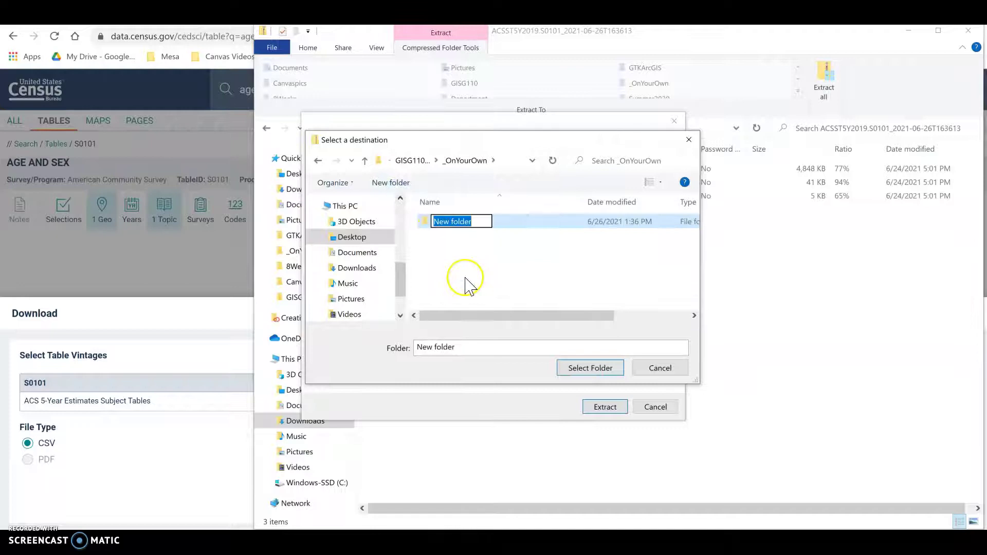
pyautogui.write('Week2')
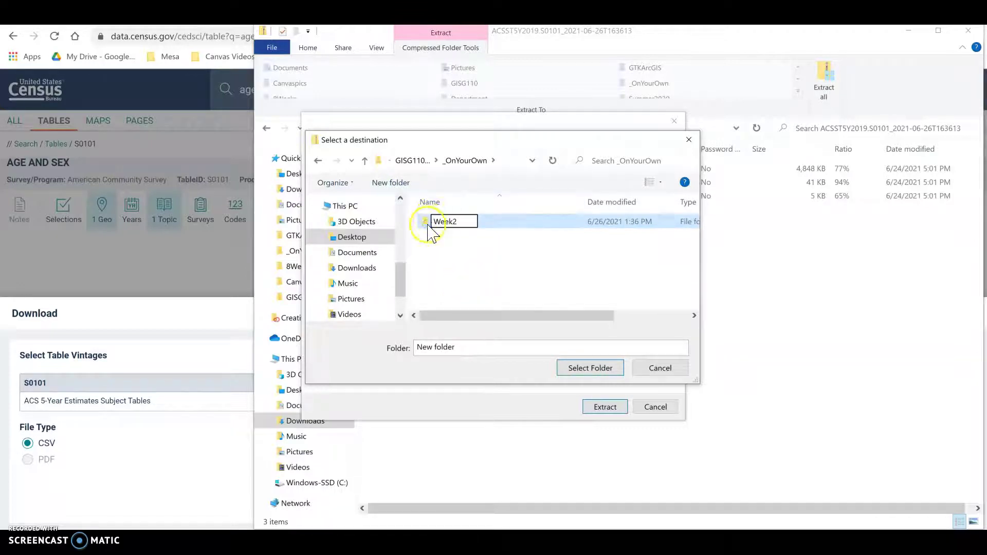
pyautogui.click(429, 226)
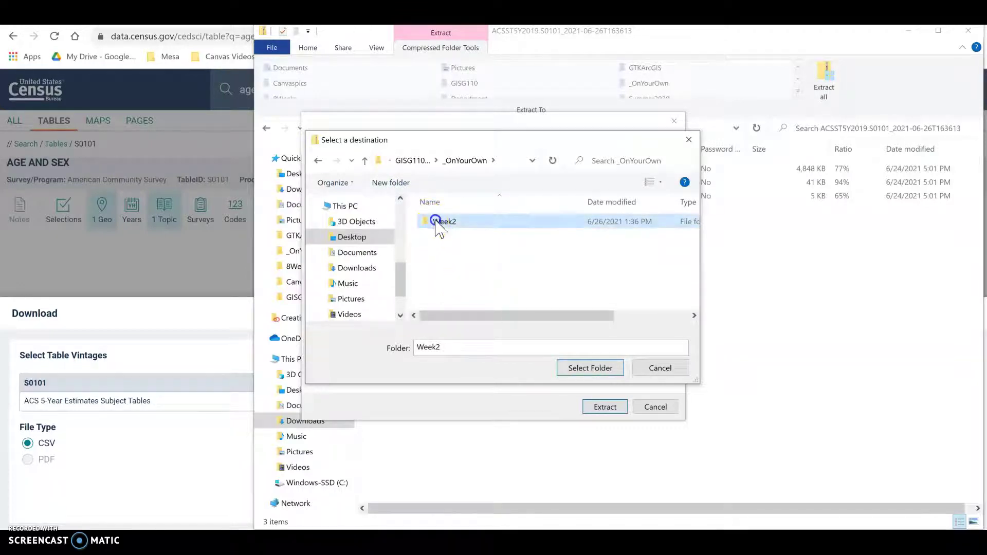
pyautogui.click(594, 366)
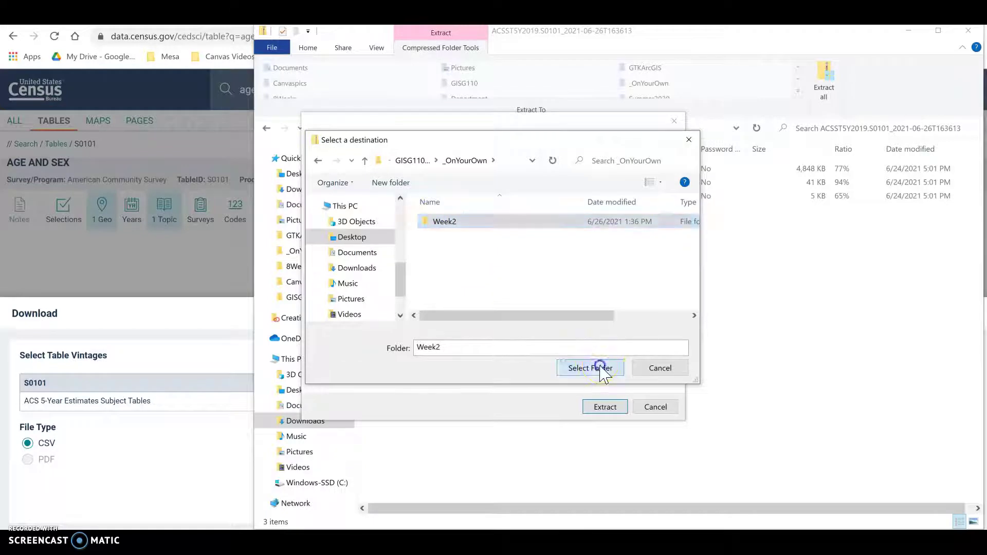
pyautogui.click(610, 409)
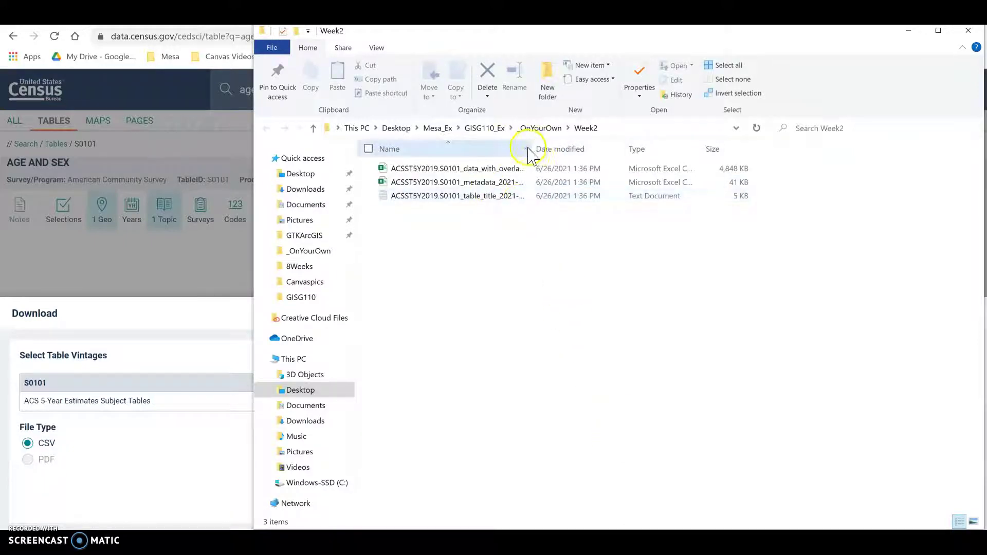
# - Widen the Name column to show the full file names and try to open the extracted metadata CSV
pyautogui.moveTo(534, 146); pyautogui.dragTo(637, 146)
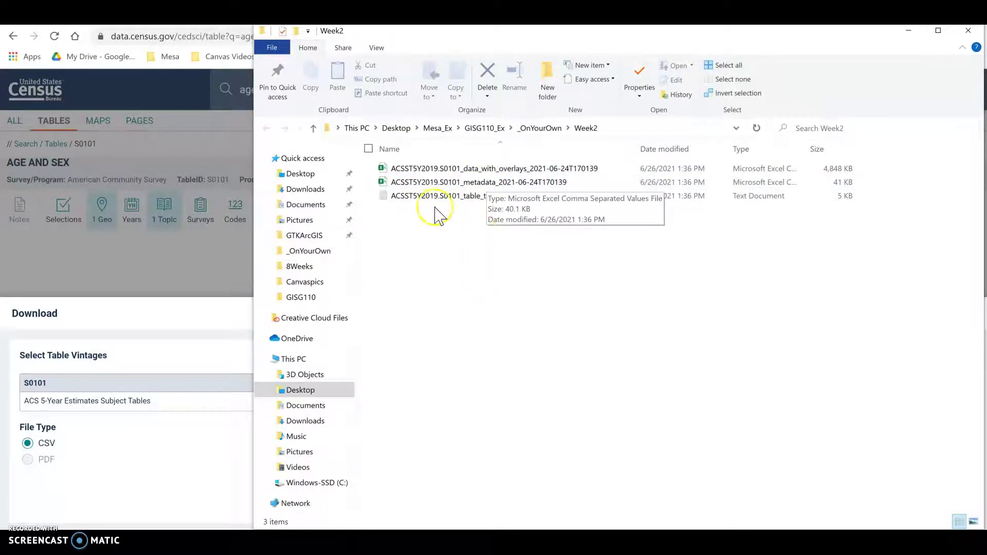
pyautogui.doubleClick(465, 186)
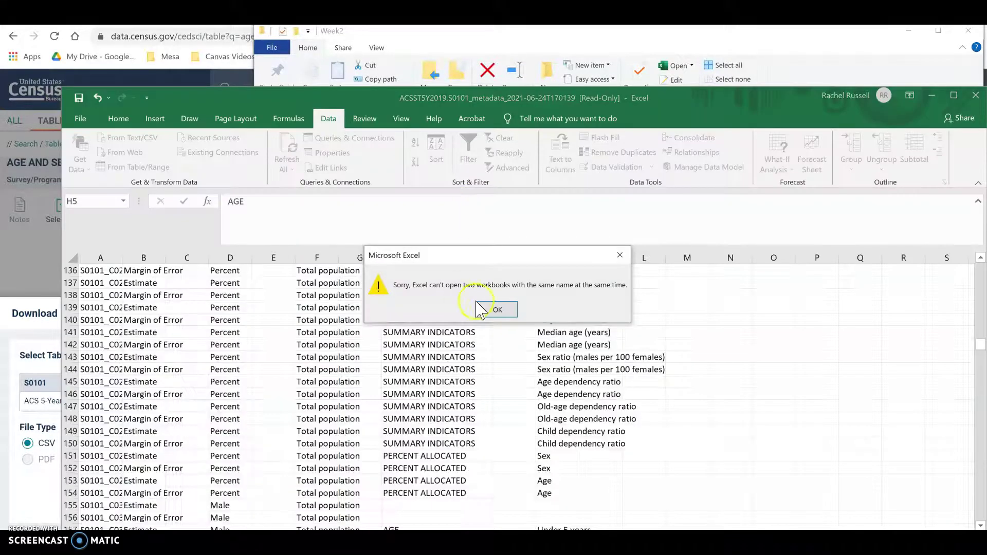
pyautogui.click(498, 310)
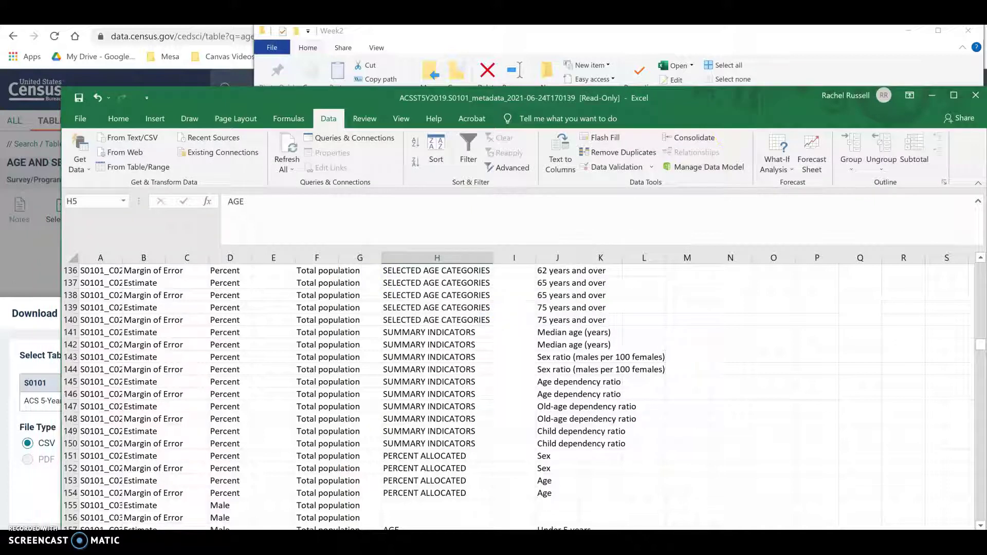
# - Close both open read-only Excel workbooks, discarding the changes to the metadata file
pyautogui.click(976, 96)
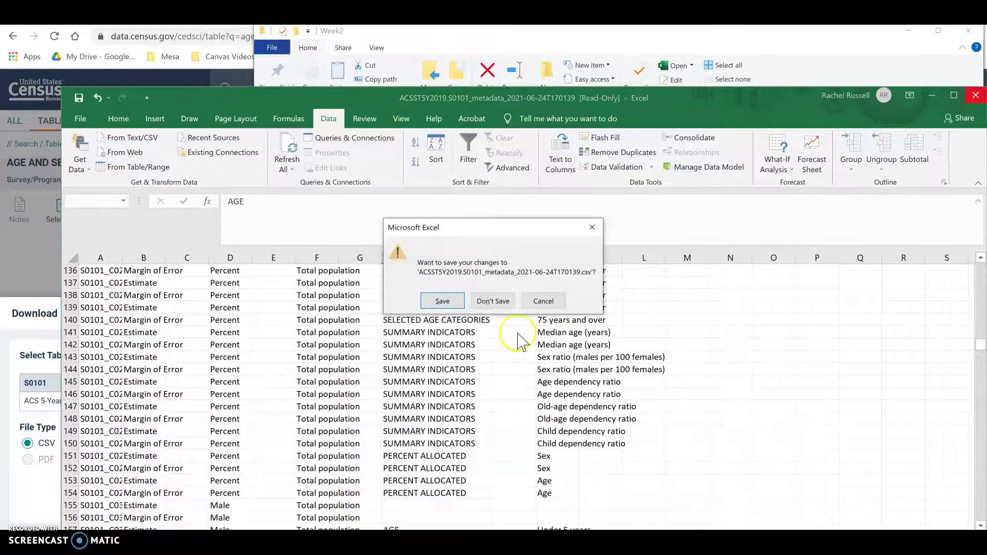
pyautogui.click(502, 300)
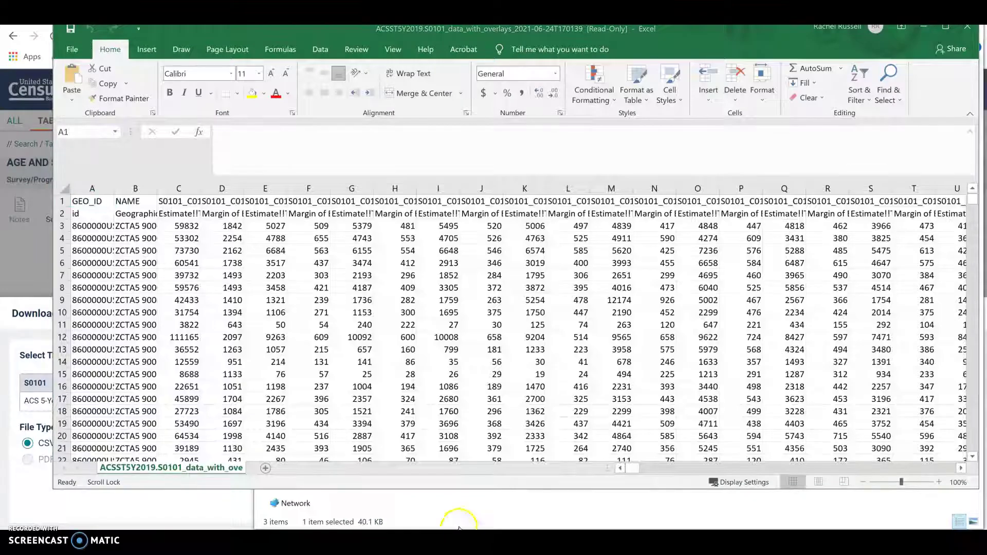
pyautogui.rightClick(460, 528)
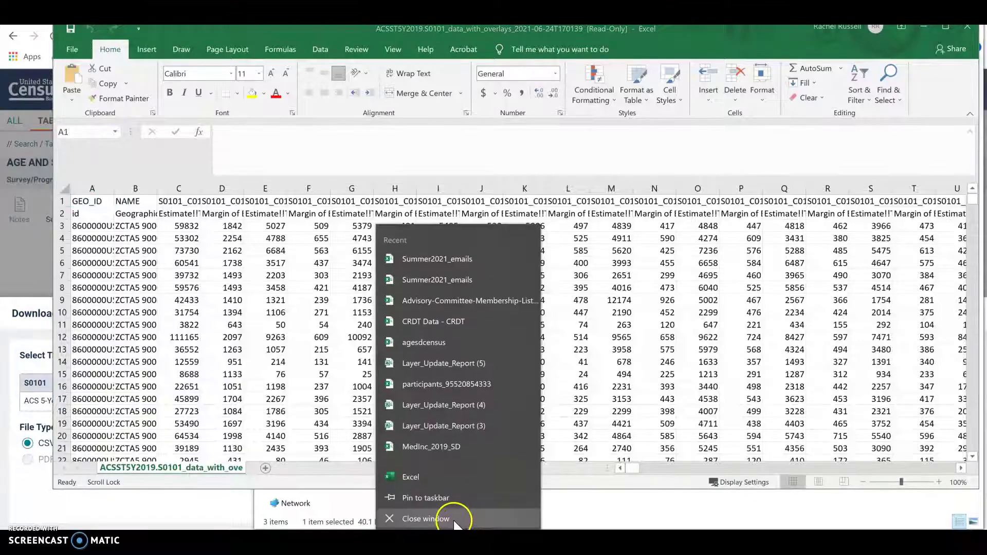
pyautogui.click(450, 514)
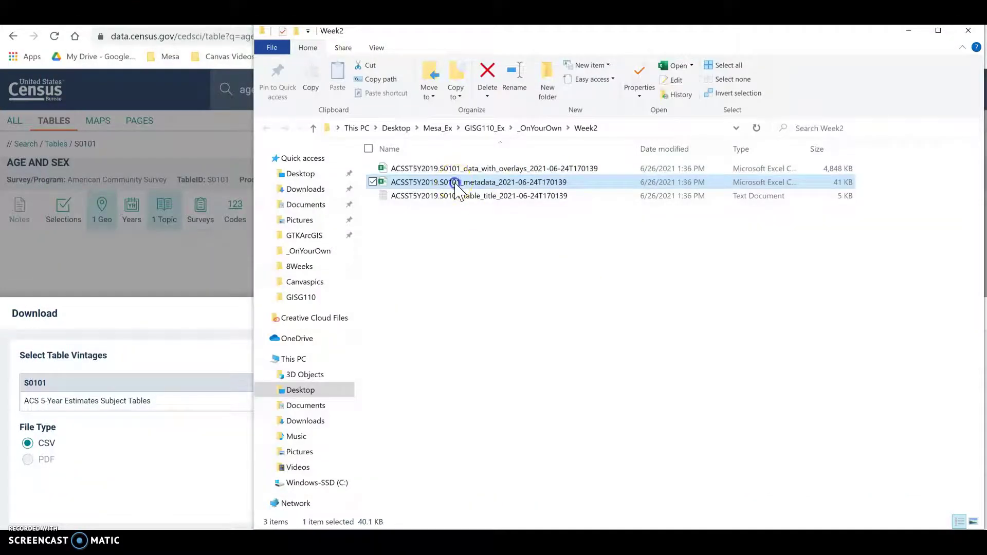
# - Open the extracted S0101 metadata CSV from the Week2 folder and widen column A to show the full field codes
pyautogui.doubleClick(455, 182)
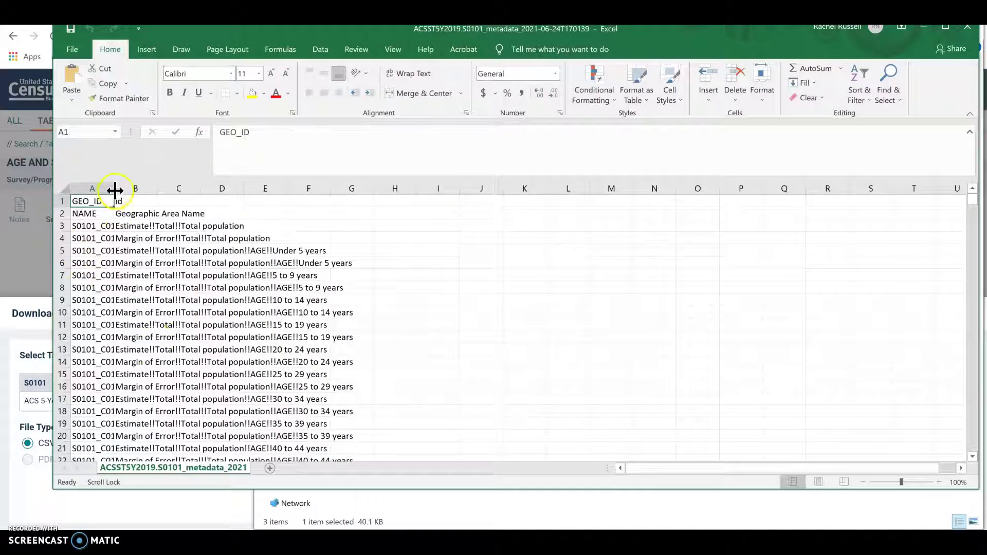
pyautogui.moveTo(115, 188); pyautogui.dragTo(172, 188)
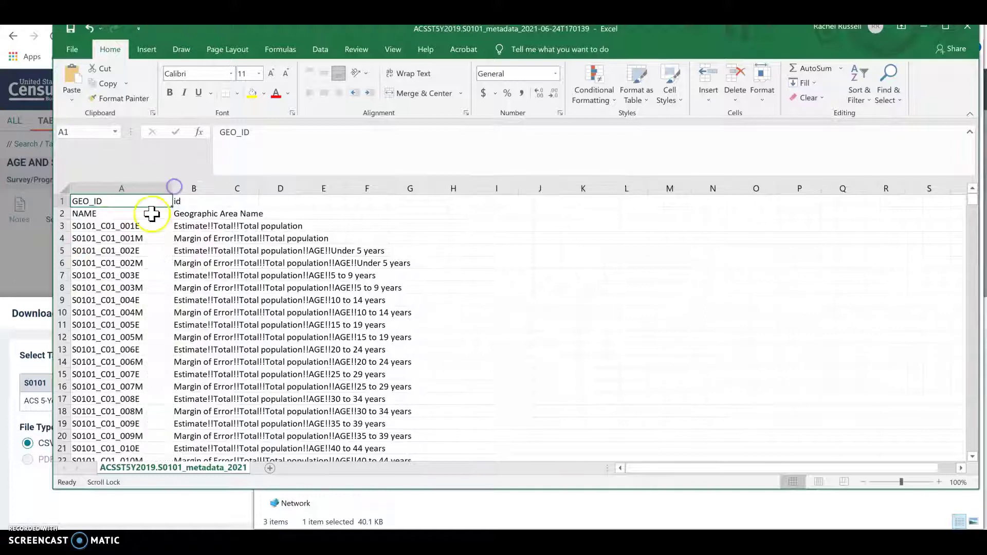
pyautogui.click(108, 224)
# - Open the S0101 data_with_overlays CSV, widen column C and check its field code and description in rows 1 and 2
pyautogui.click(452, 504)
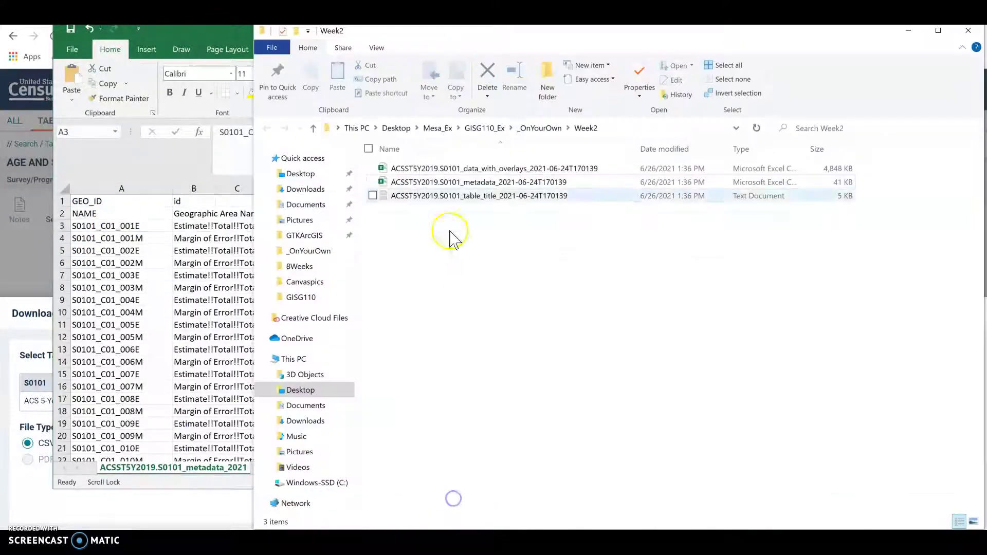
pyautogui.doubleClick(481, 169)
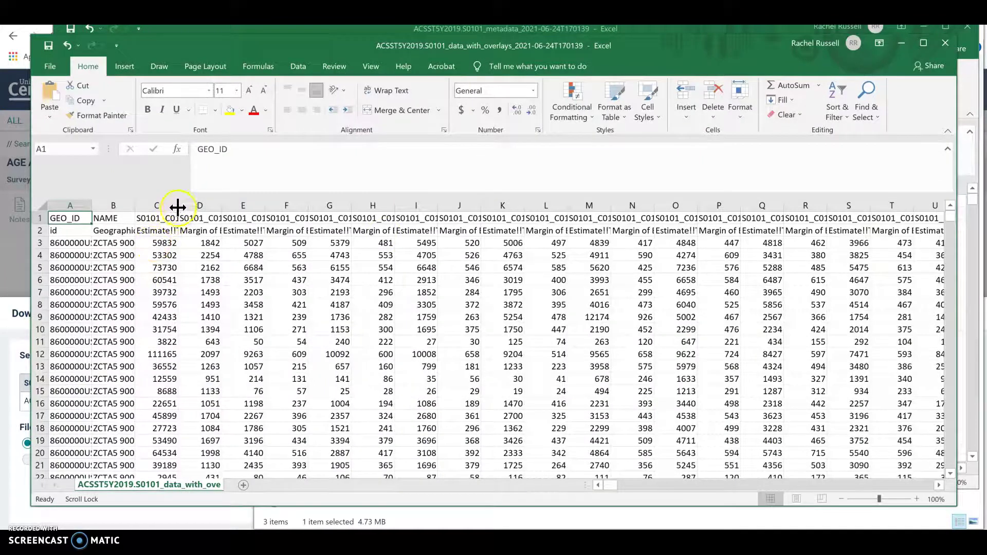
pyautogui.moveTo(178, 206); pyautogui.dragTo(211, 206)
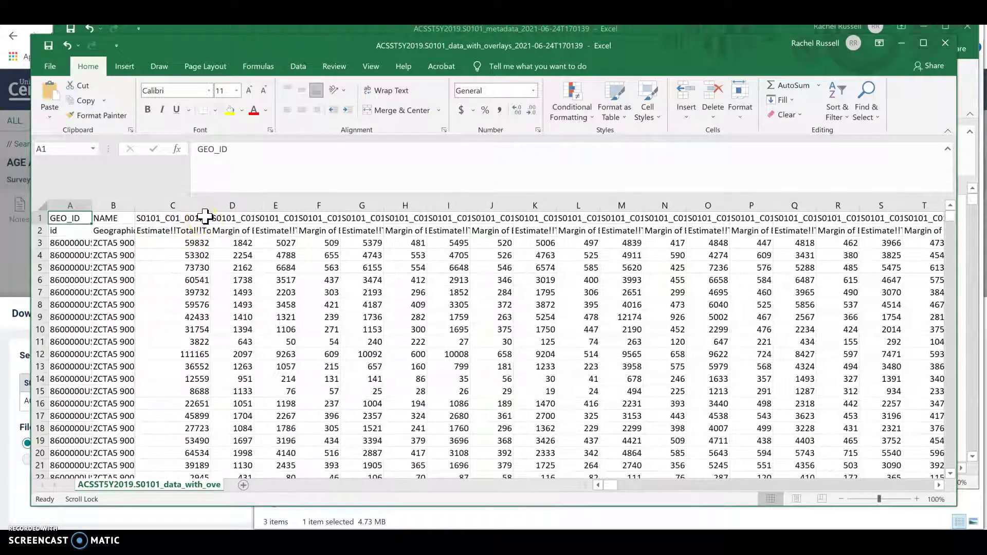
pyautogui.click(205, 218)
pyautogui.click(199, 229)
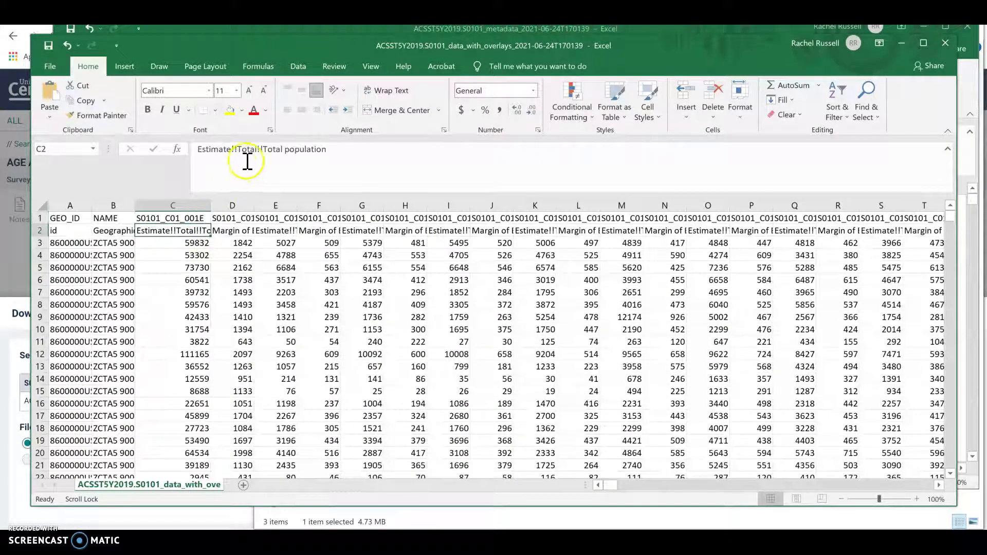
# - Place the data workbook beside the metadata workbook and widen column B to read the full ZCTA names
pyautogui.moveTo(310, 38); pyautogui.dragTo(680, 38)
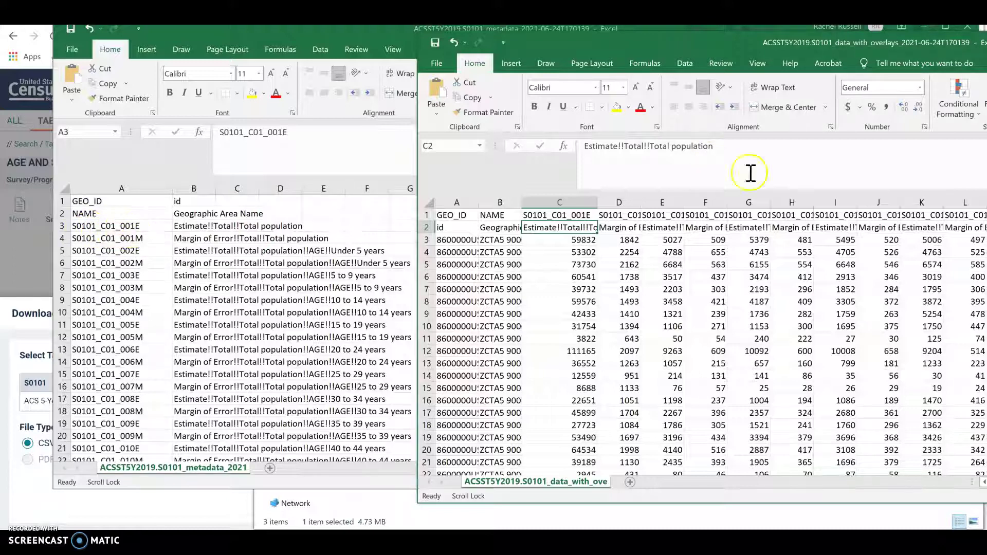
pyautogui.moveTo(521, 203); pyautogui.dragTo(552, 203)
pyautogui.click(518, 231)
pyautogui.click(518, 239)
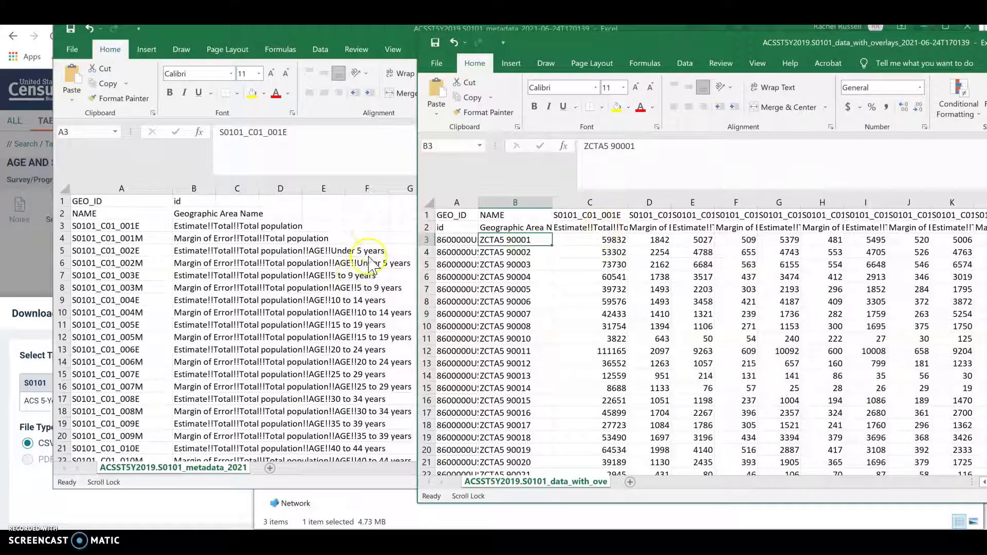
# - Split column B of the metadata workbook with Text to Columns, using Delimited and "!" as the other delimiter
pyautogui.click(375, 143)
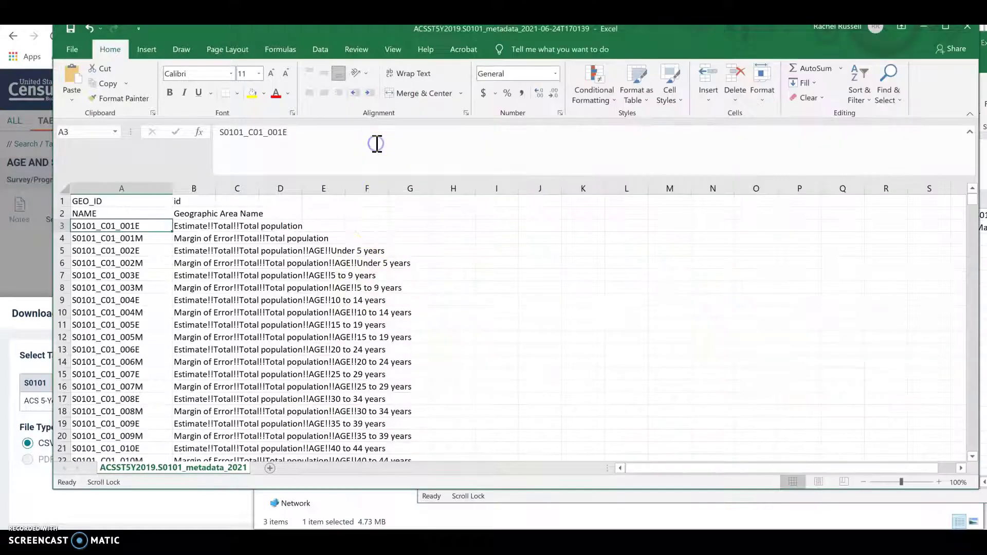
pyautogui.click(207, 182)
pyautogui.scroll(-2, 270, 303)
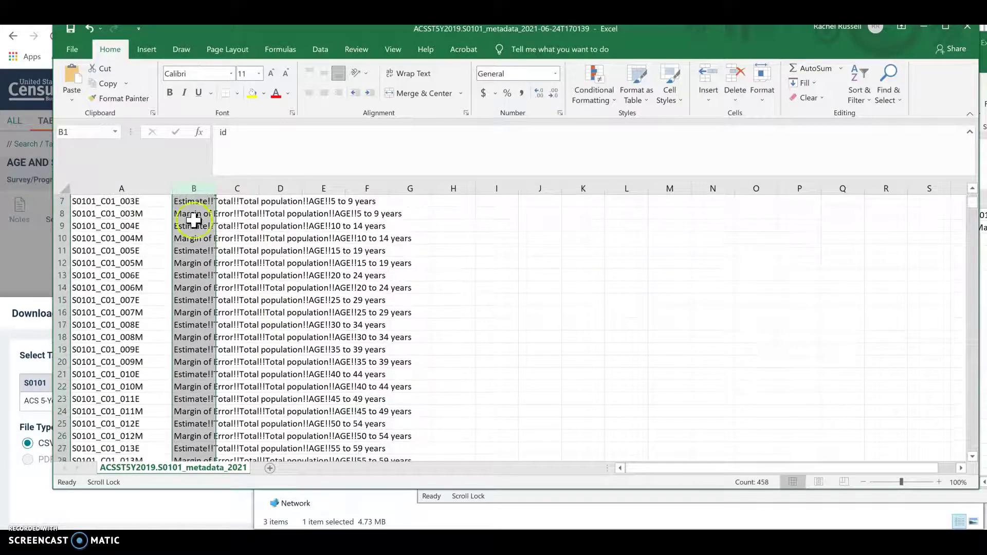
pyautogui.scroll(2, 196, 193)
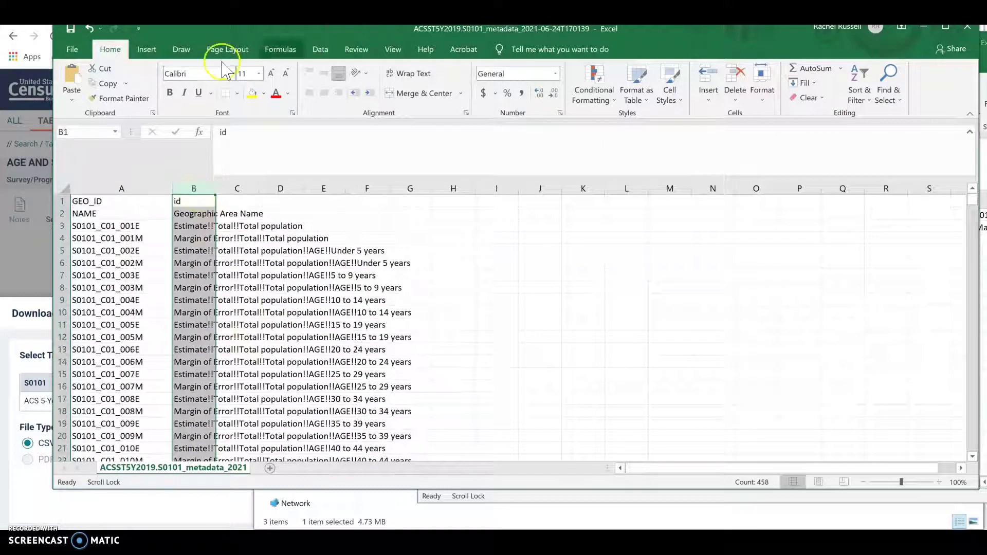
pyautogui.click(318, 50)
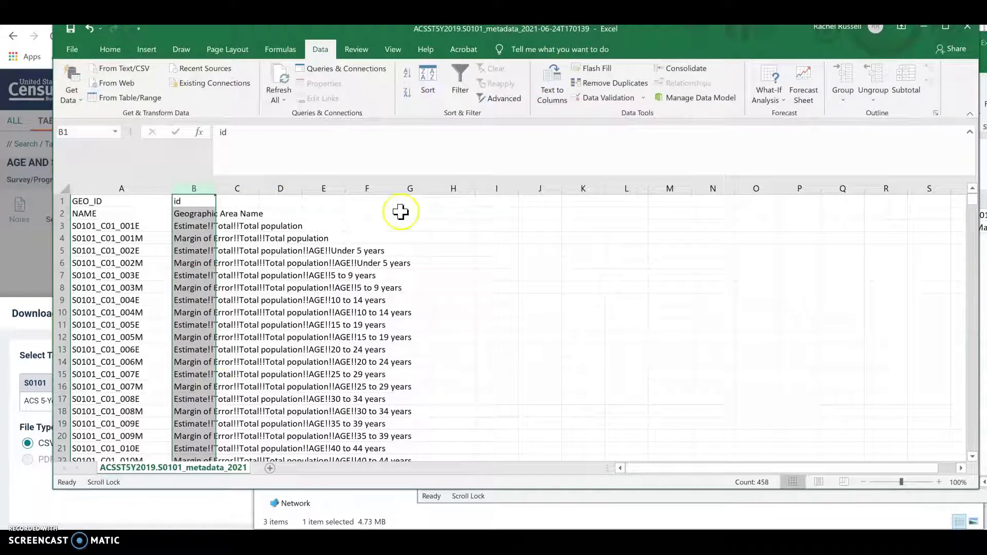
pyautogui.click(553, 87)
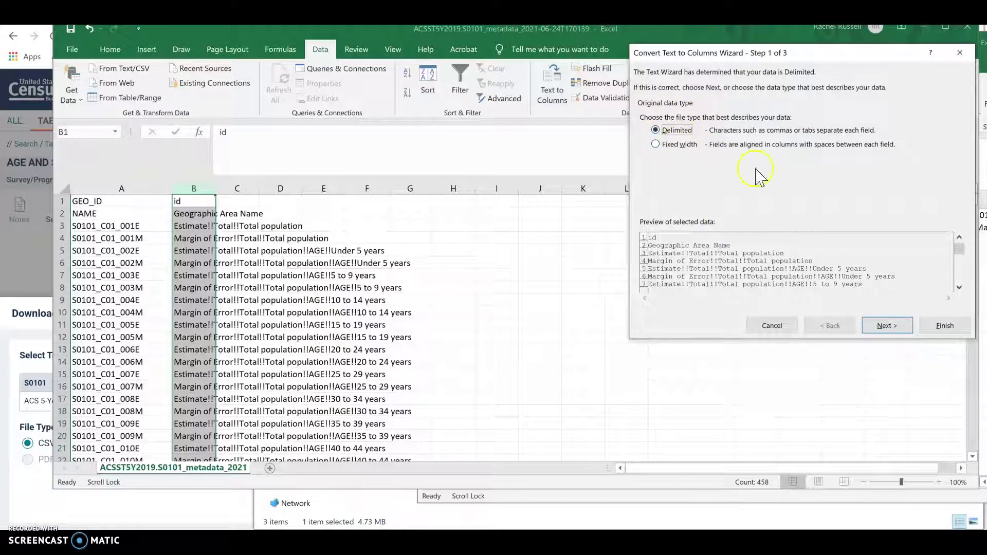
pyautogui.click(883, 326)
pyautogui.click(648, 172)
pyautogui.write('!')
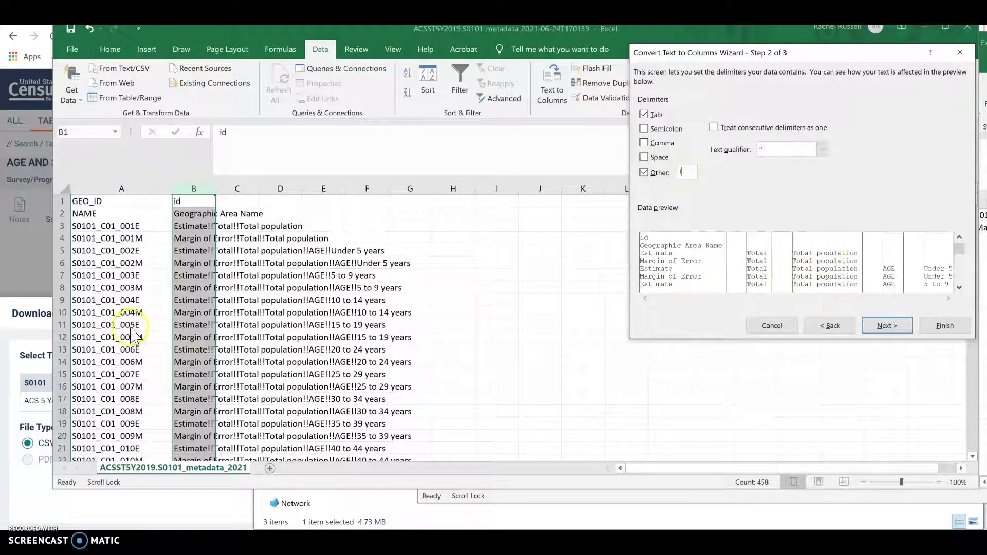
pyautogui.click(946, 325)
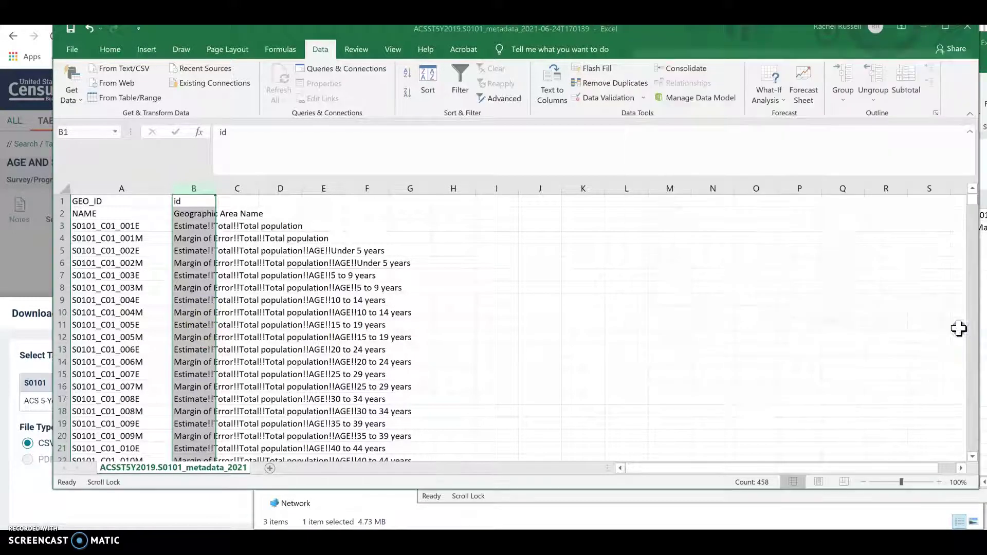
# - Delete the empty columns C, D and G in turn from the split metadata sheet
pyautogui.click(237, 189)
pyautogui.rightClick(243, 188)
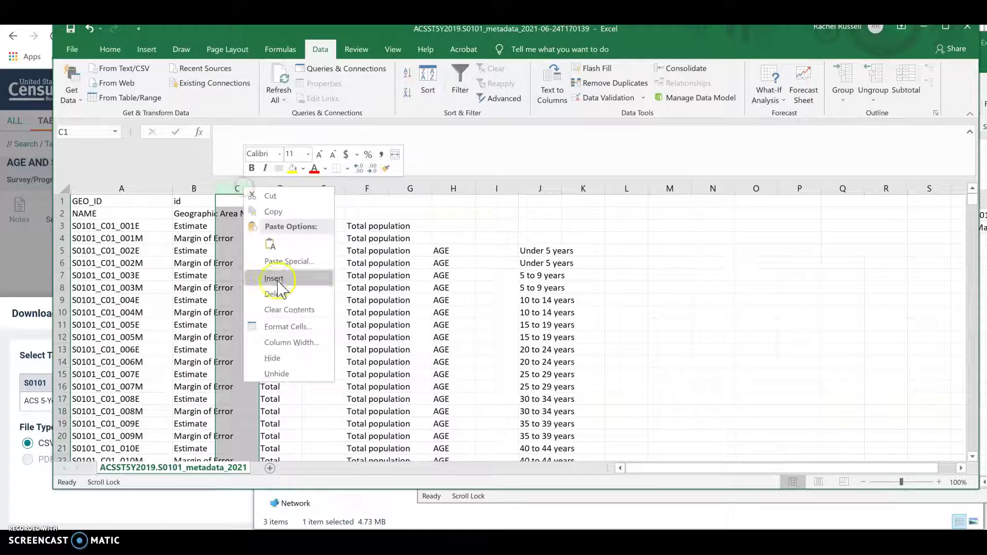
pyautogui.click(277, 295)
pyautogui.click(285, 188)
pyautogui.rightClick(289, 191)
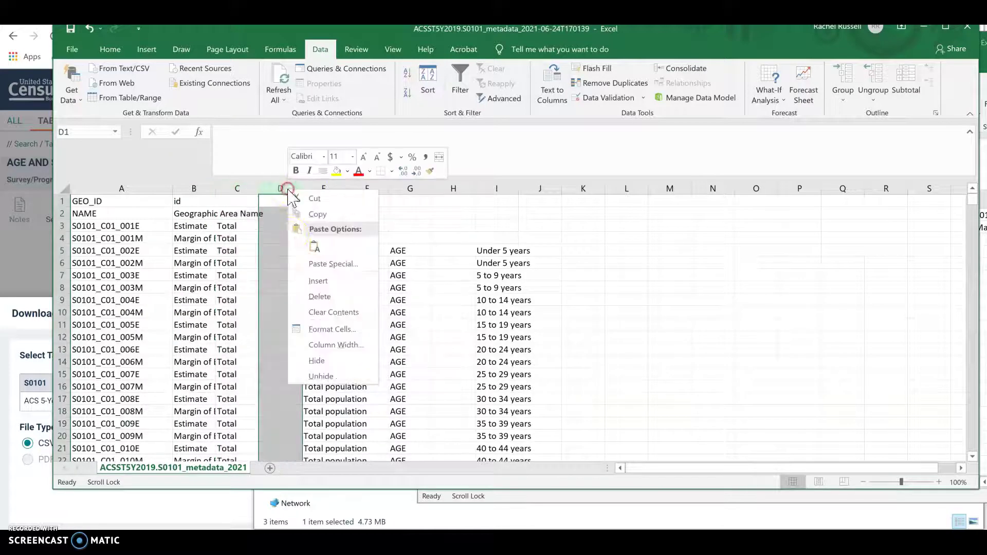
pyautogui.click(319, 296)
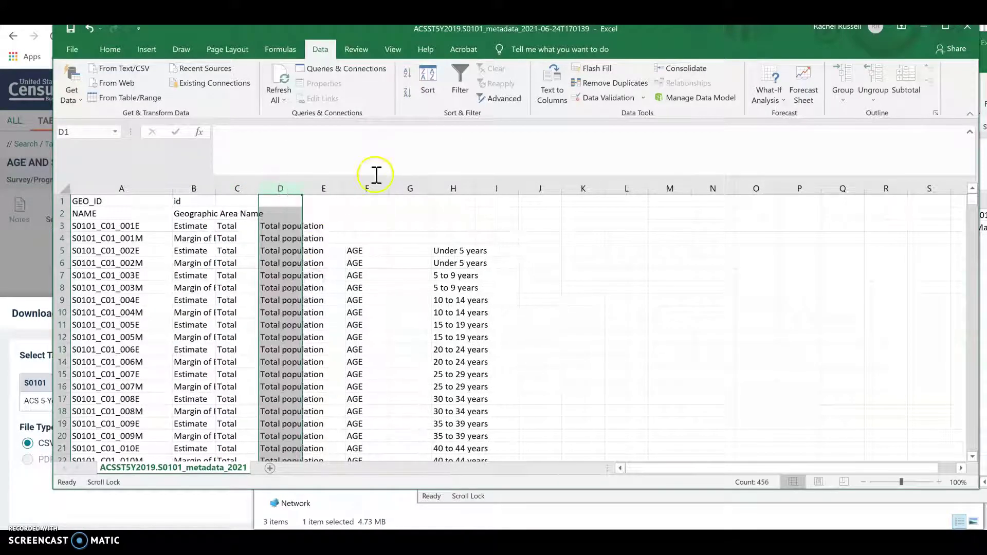
pyautogui.click(417, 189)
pyautogui.rightClick(419, 189)
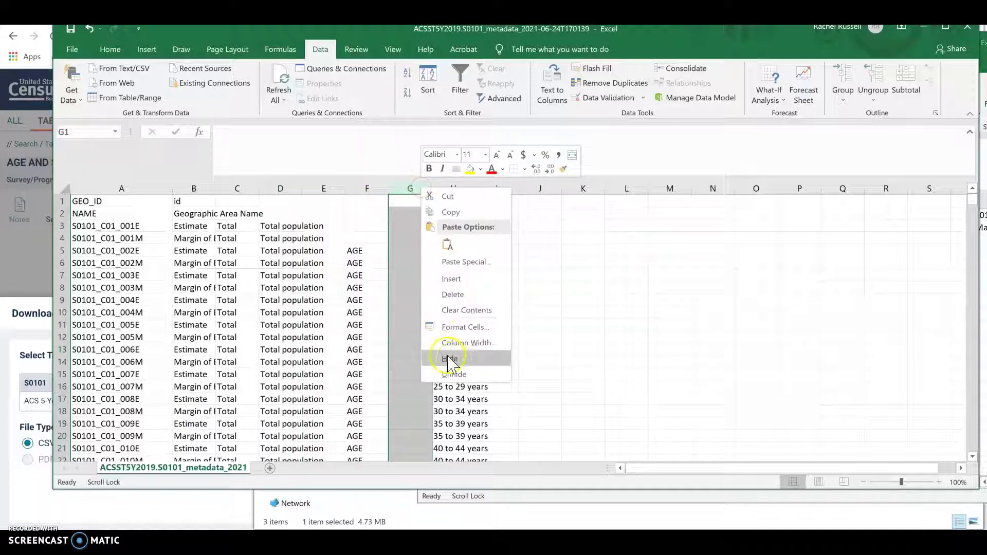
pyautogui.click(454, 294)
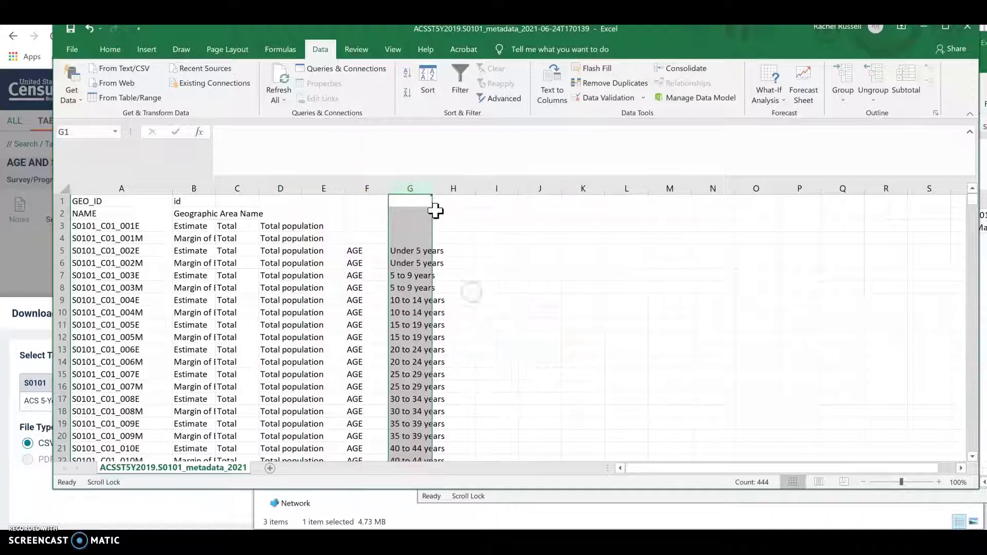
# - Auto-fit columns B and G of the metadata sheet to their longest entries
pyautogui.doubleClick(215, 188)
pyautogui.click(219, 185)
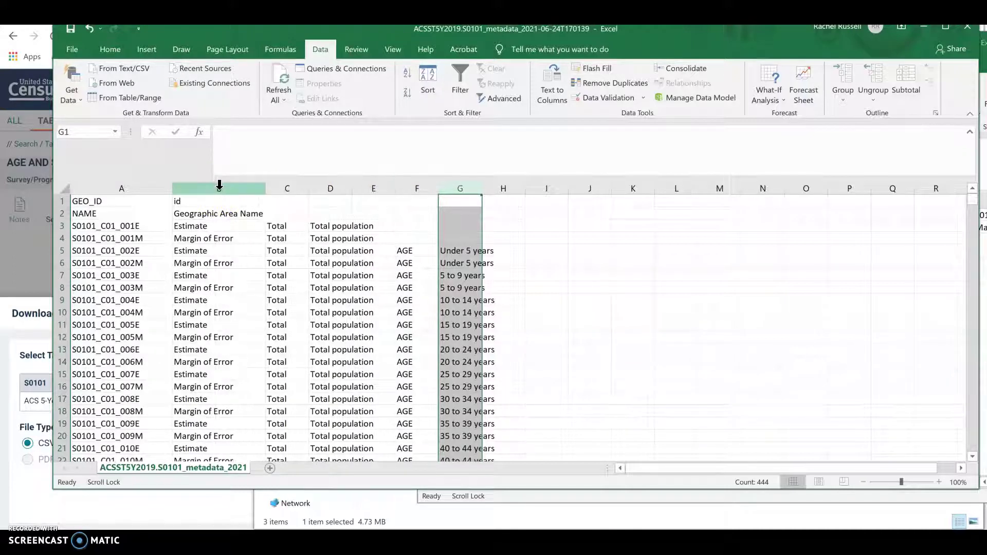
pyautogui.scroll(-1, 563, 224)
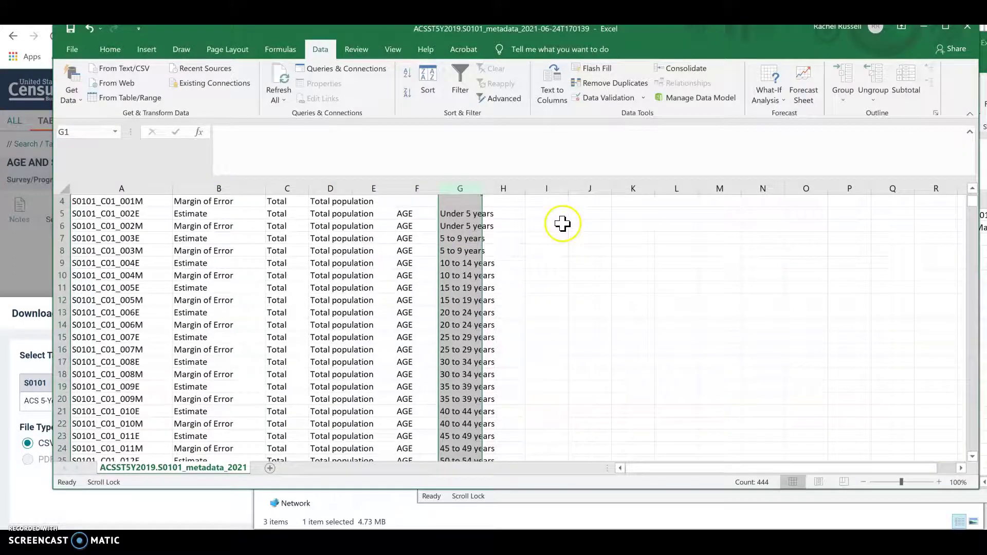
pyautogui.scroll(-15, 568, 231)
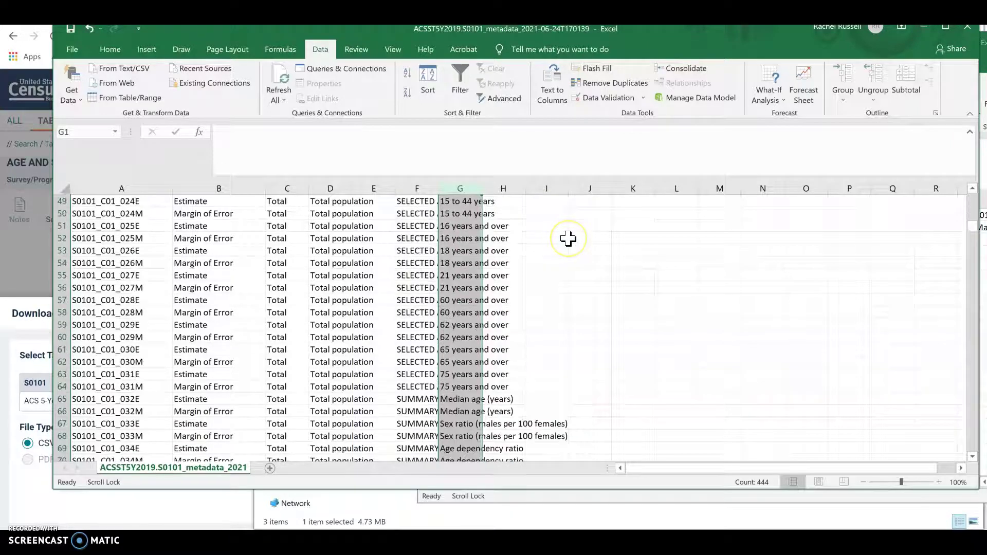
pyautogui.scroll(-3, 568, 238)
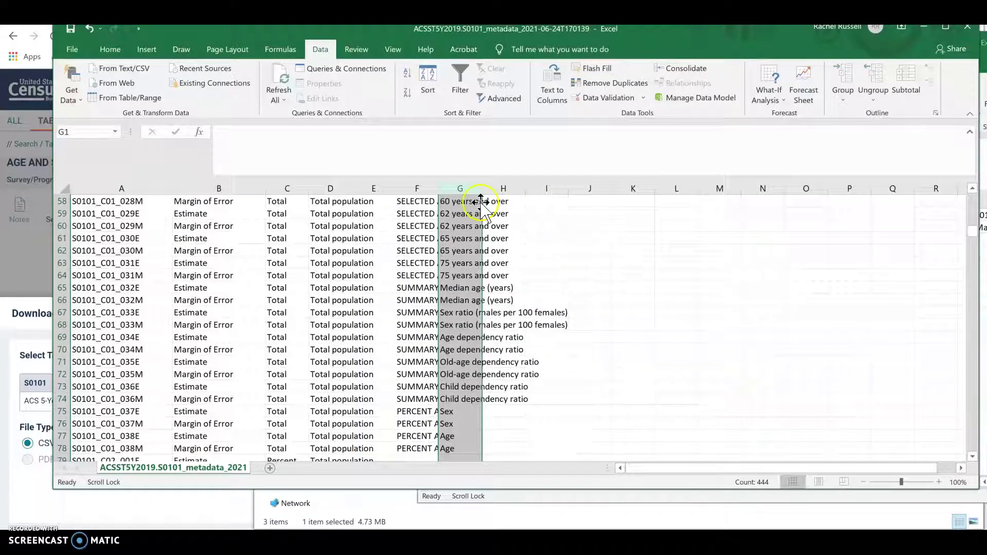
pyautogui.doubleClick(481, 187)
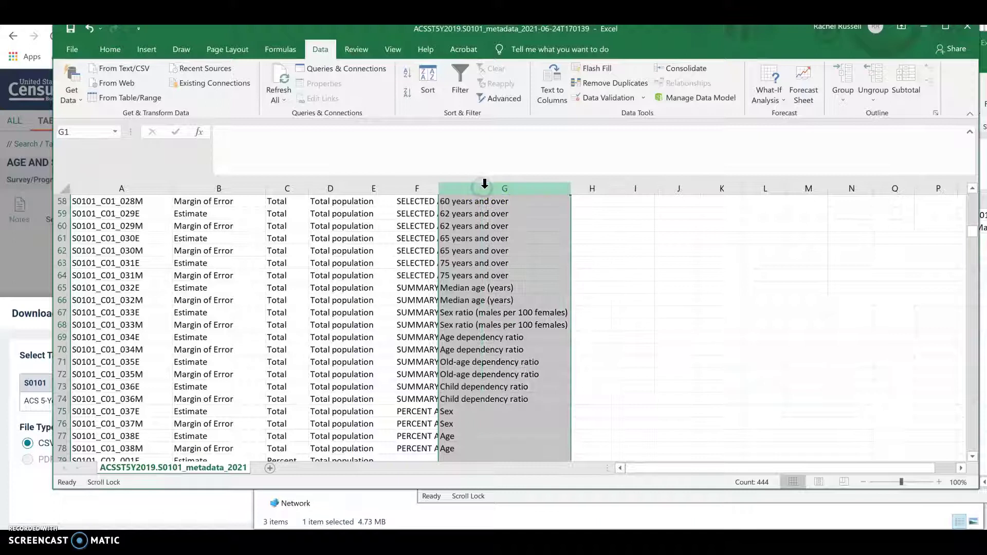
# - Find the male total population estimate, S0101_C03_001E, and fill its row 155 from column A to G with yellow
pyautogui.scroll(-5, 658, 332)
pyautogui.scroll(-11, 657, 331)
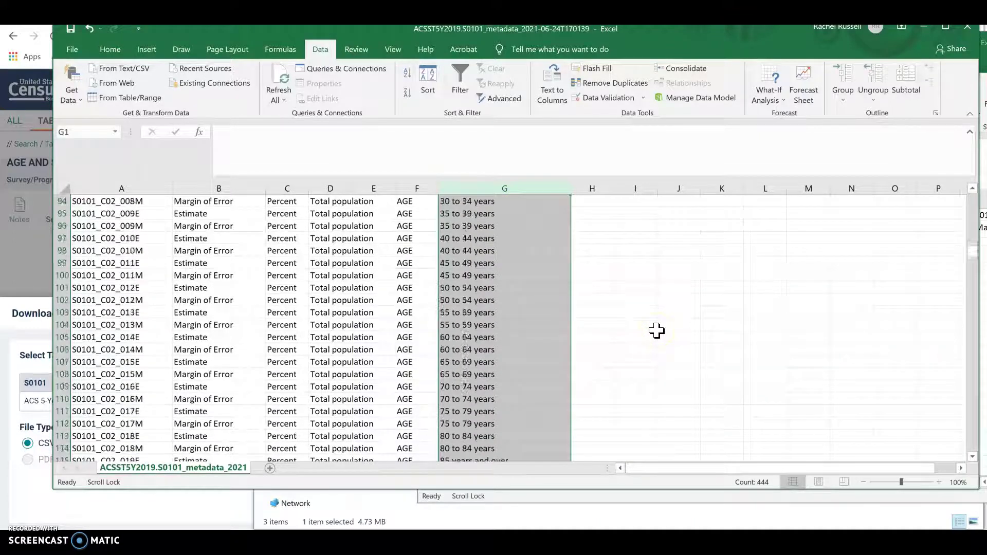
pyautogui.scroll(-20, 657, 331)
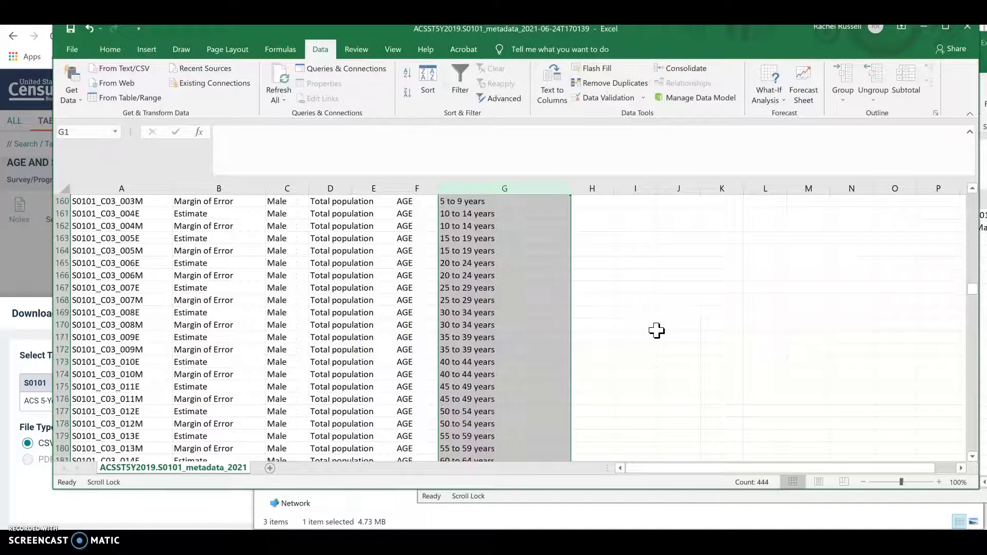
pyautogui.scroll(9, 656, 331)
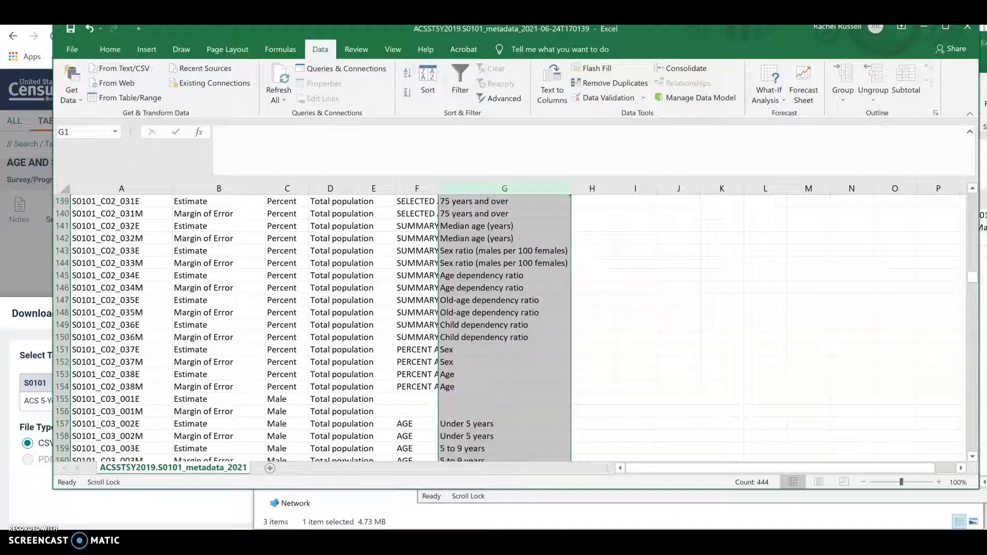
pyautogui.click(61, 399)
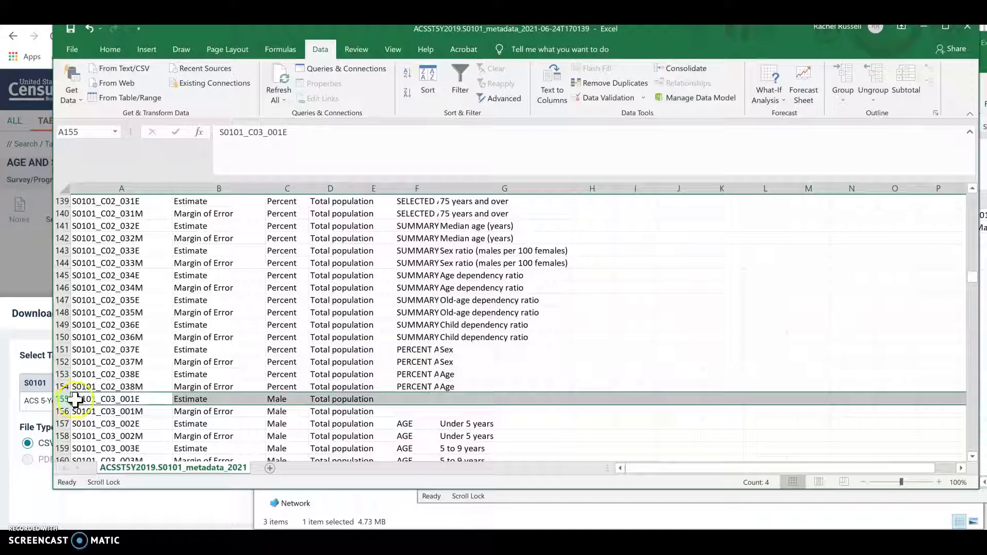
pyautogui.click(78, 400)
pyautogui.moveTo(82, 400); pyautogui.dragTo(465, 396)
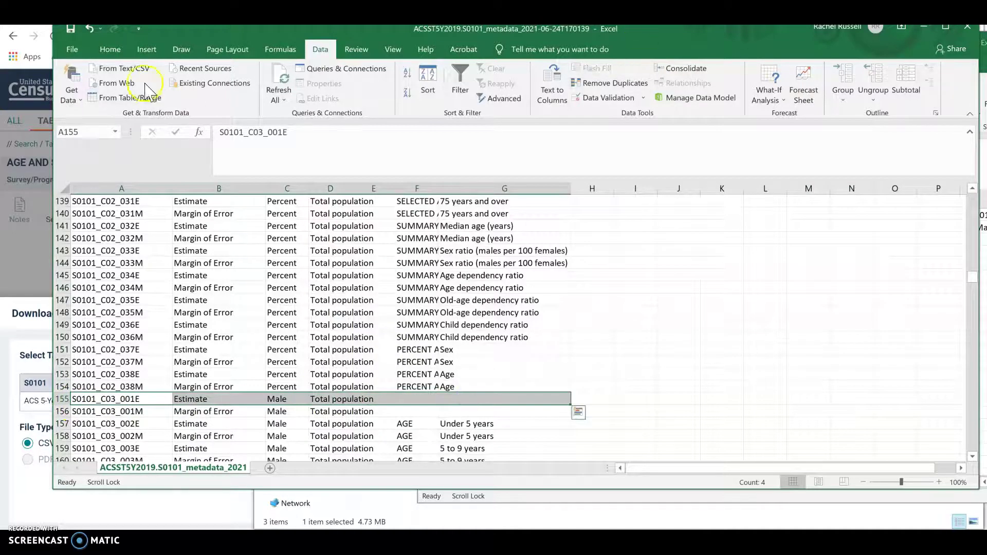
pyautogui.click(110, 50)
pyautogui.click(252, 93)
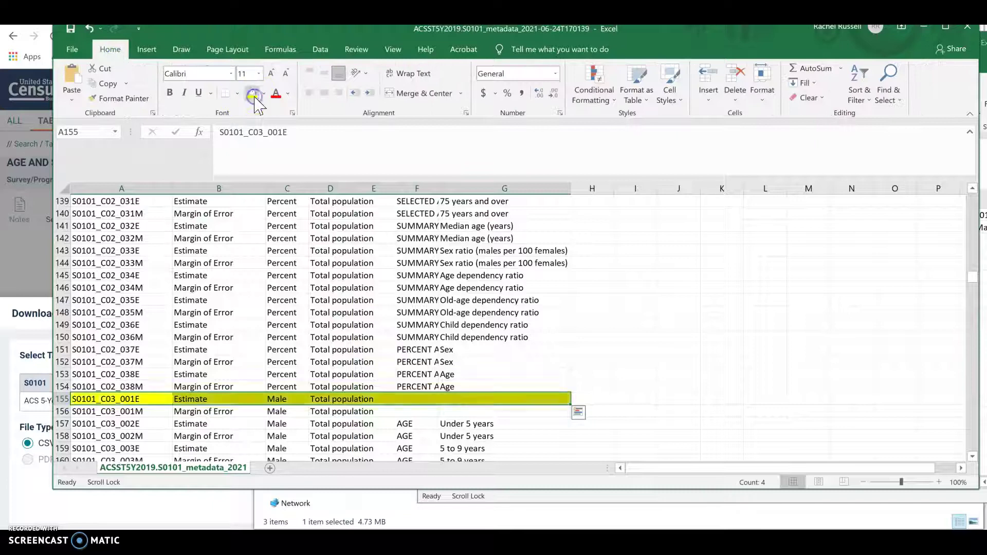
# - Find the female total population estimate, S0101_C05_001E, and fill its row 307 from column A to G with yellow
pyautogui.scroll(-2, 203, 422)
pyautogui.scroll(-20, 204, 422)
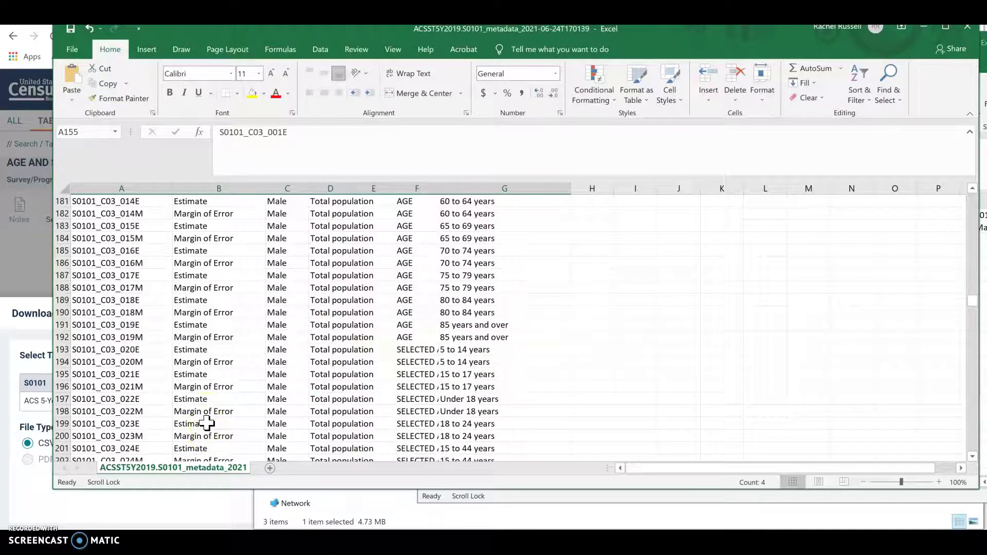
pyautogui.scroll(-20, 207, 423)
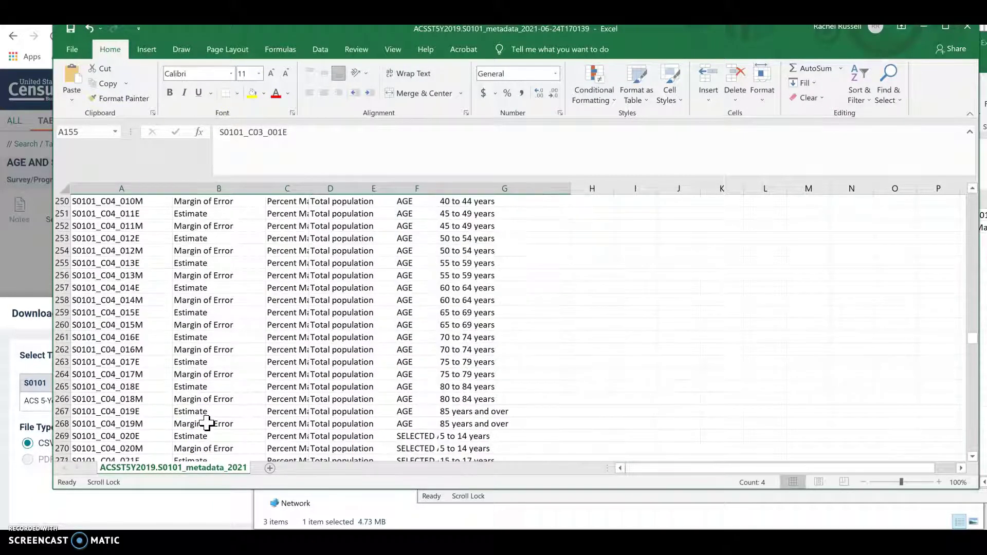
pyautogui.scroll(-15, 206, 422)
pyautogui.scroll(9, 205, 399)
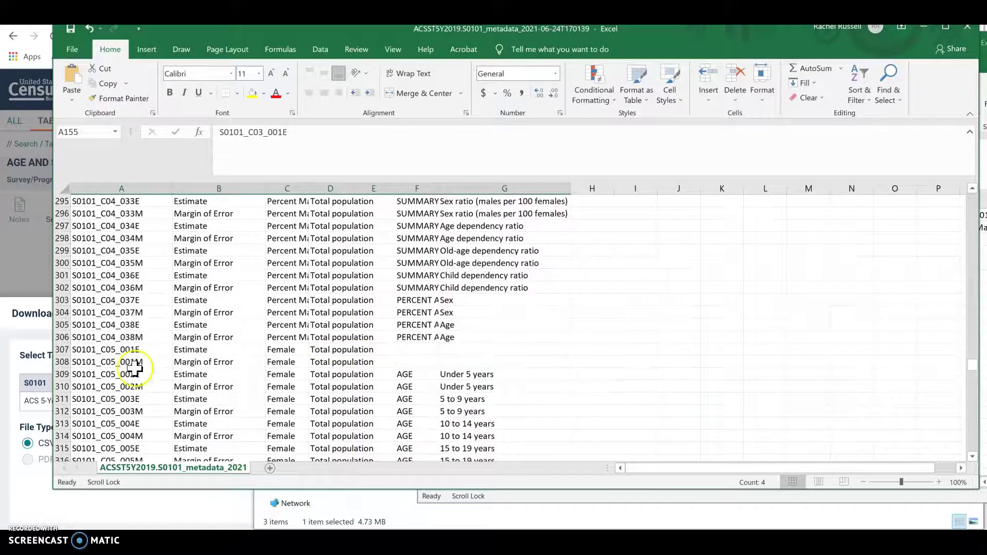
pyautogui.moveTo(62, 350); pyautogui.dragTo(88, 349)
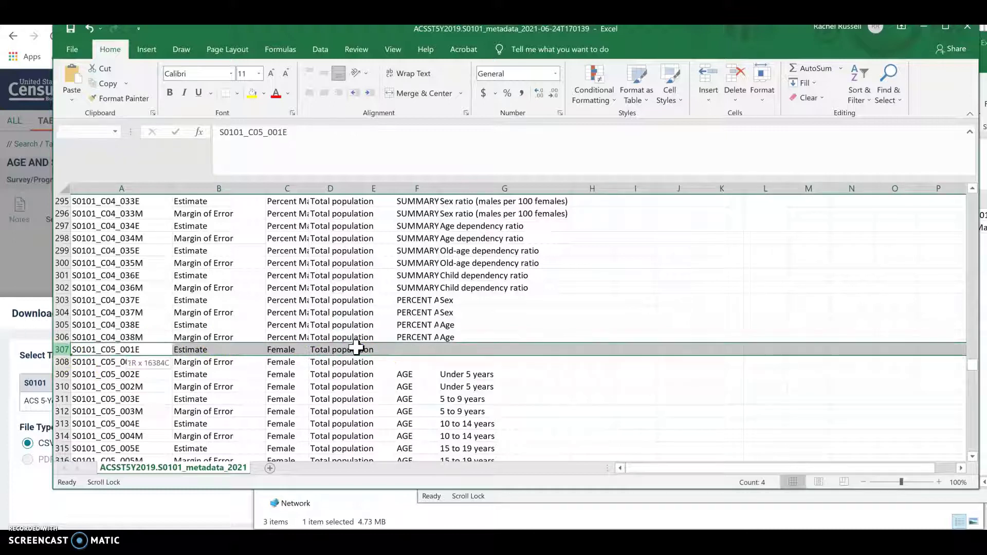
pyautogui.click(486, 396)
pyautogui.moveTo(474, 350)
pyautogui.mouseDown()
pyautogui.moveTo(108, 352)
pyautogui.moveTo(474, 332)
pyautogui.moveTo(490, 346)
pyautogui.mouseUp()
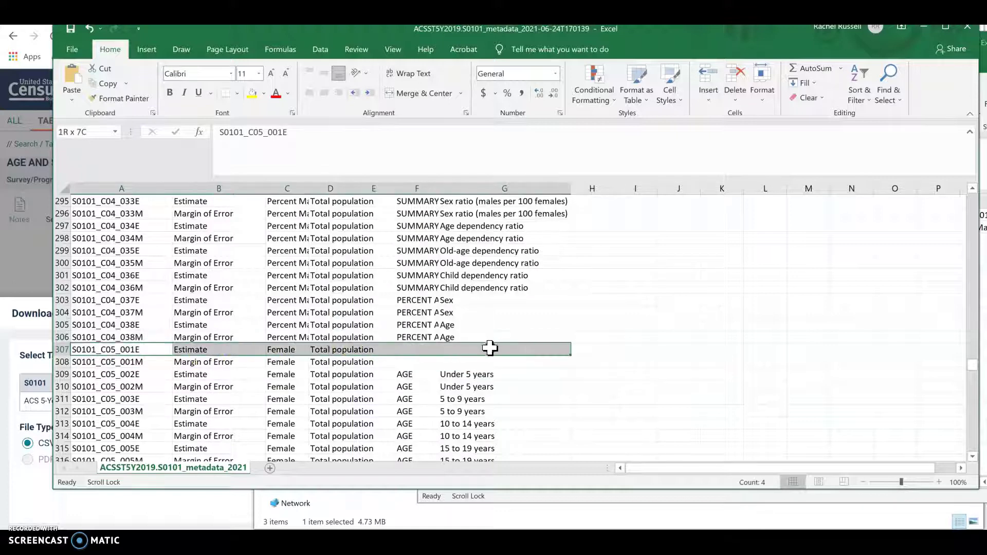
pyautogui.click(251, 96)
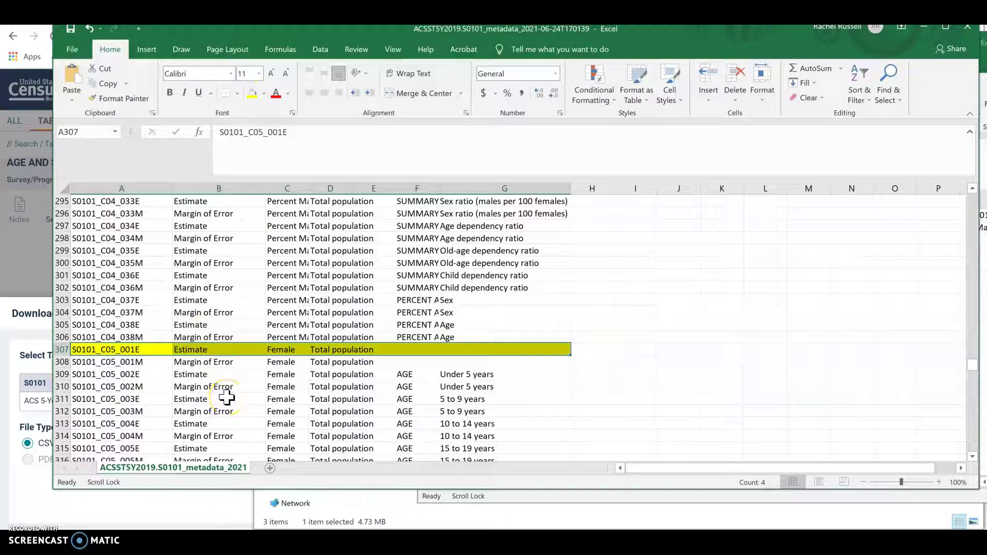
# - Fill row 3 of the metadata sheet, the overall total population estimate S0101_C01_001E, with yellow from column A to G
pyautogui.scroll(20, 226, 397)
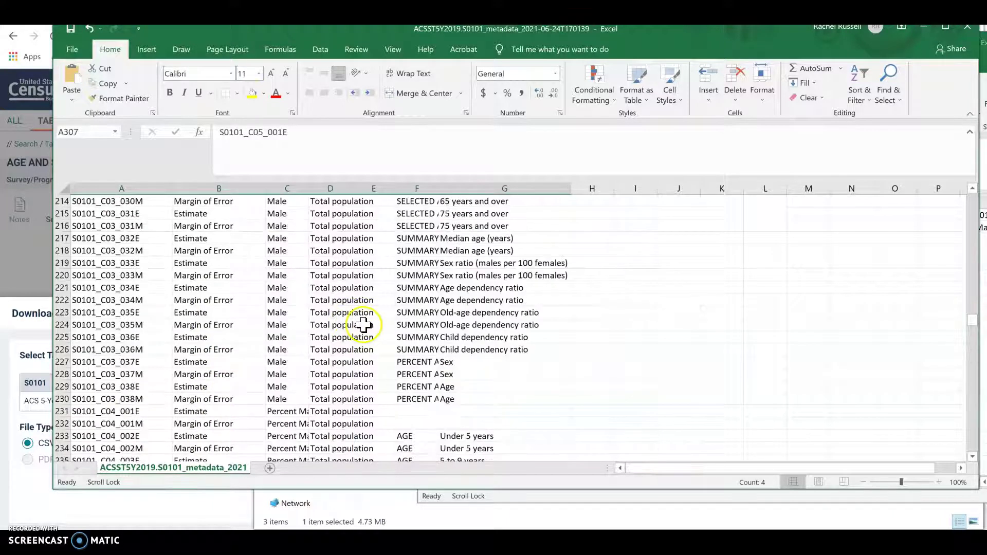
pyautogui.hotkey('ctrl', 'Home')
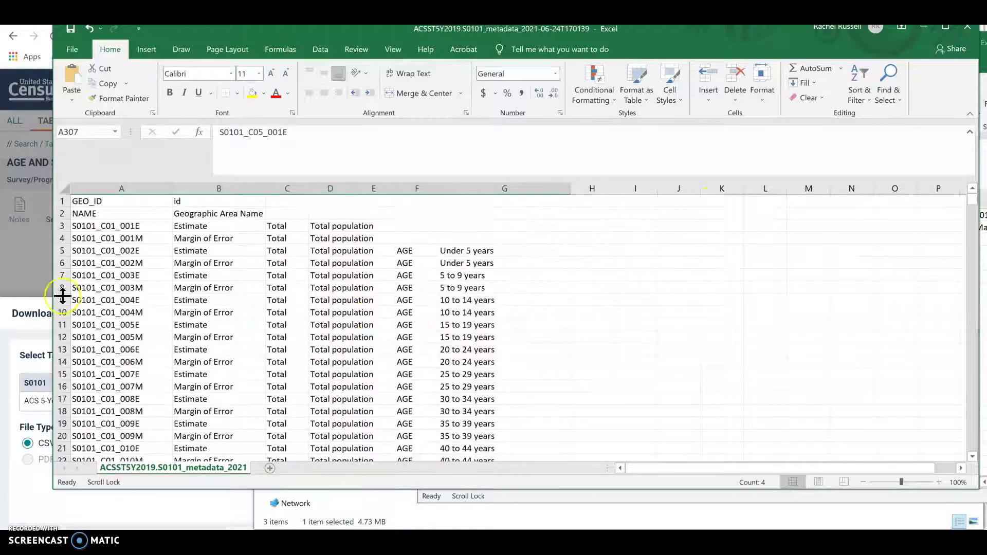
pyautogui.moveTo(78, 227); pyautogui.dragTo(455, 227)
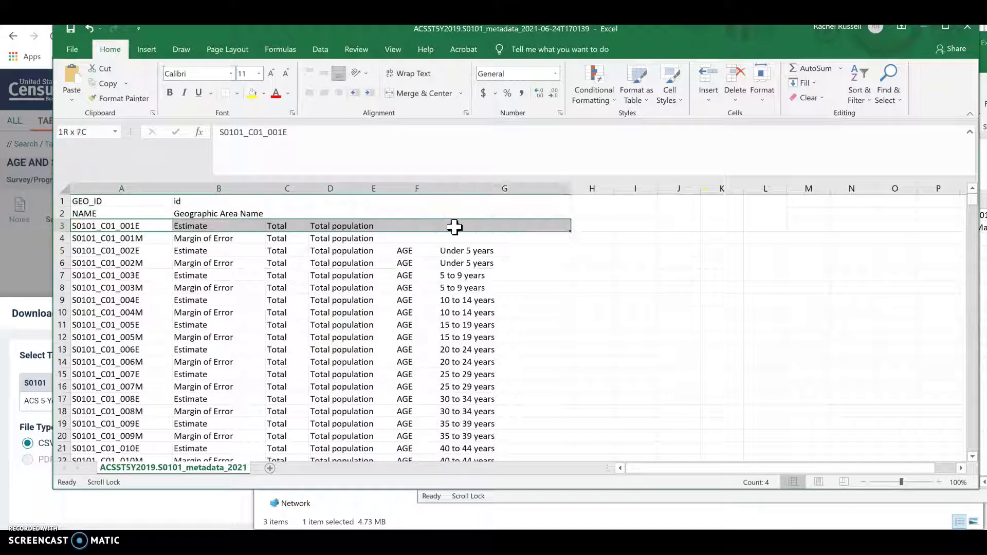
pyautogui.click(252, 94)
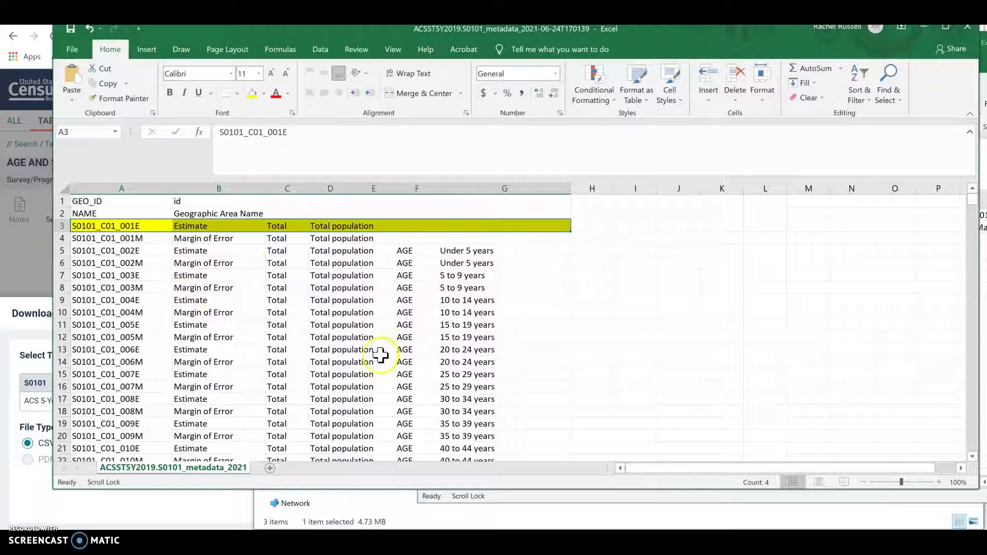
pyautogui.scroll(-1, 345, 293)
pyautogui.scroll(-19, 352, 304)
pyautogui.scroll(20, 352, 304)
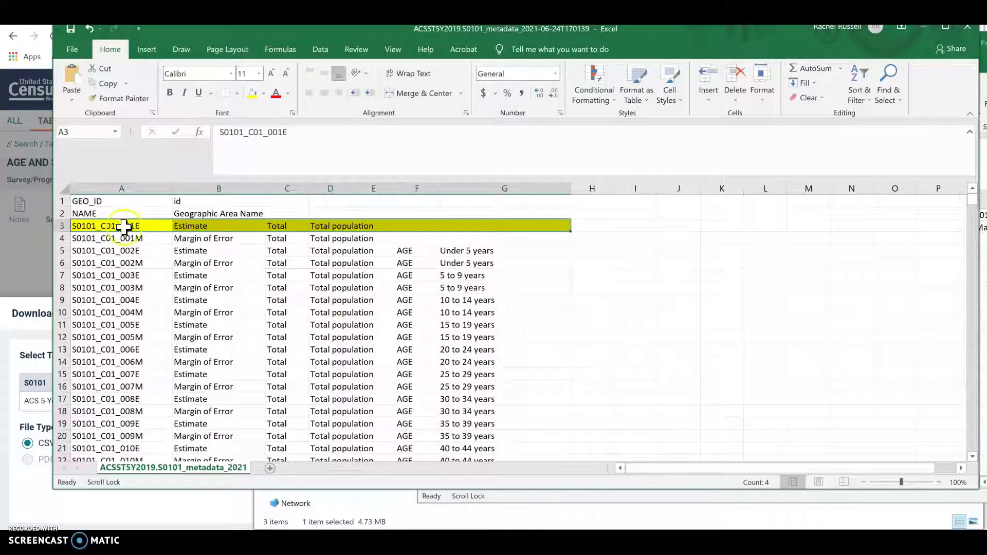
# - Switch to the data_with_overlays workbook, replace the description in C2 with "TotalPop" and fill column C with yellow
pyautogui.hotkey('alt', 'Tab')
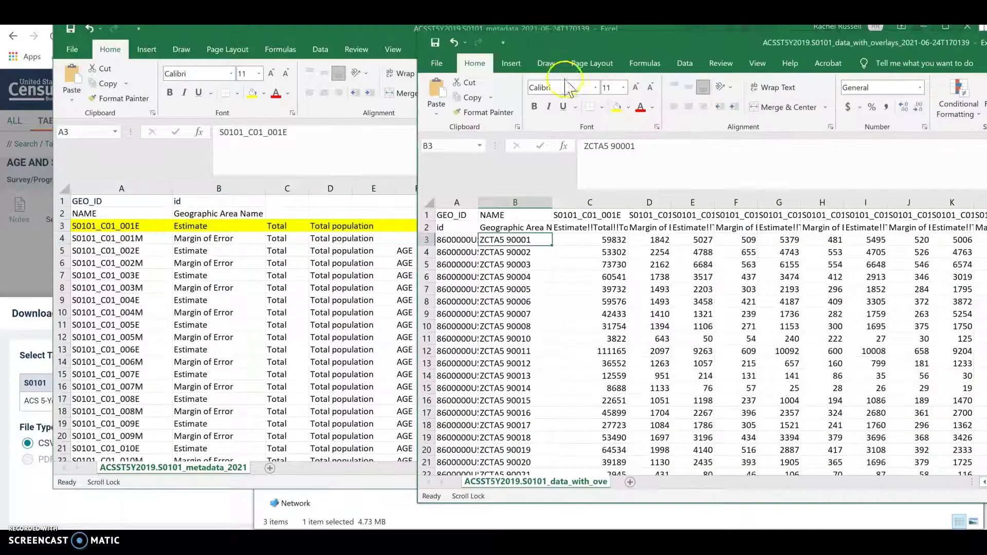
pyautogui.click(581, 226)
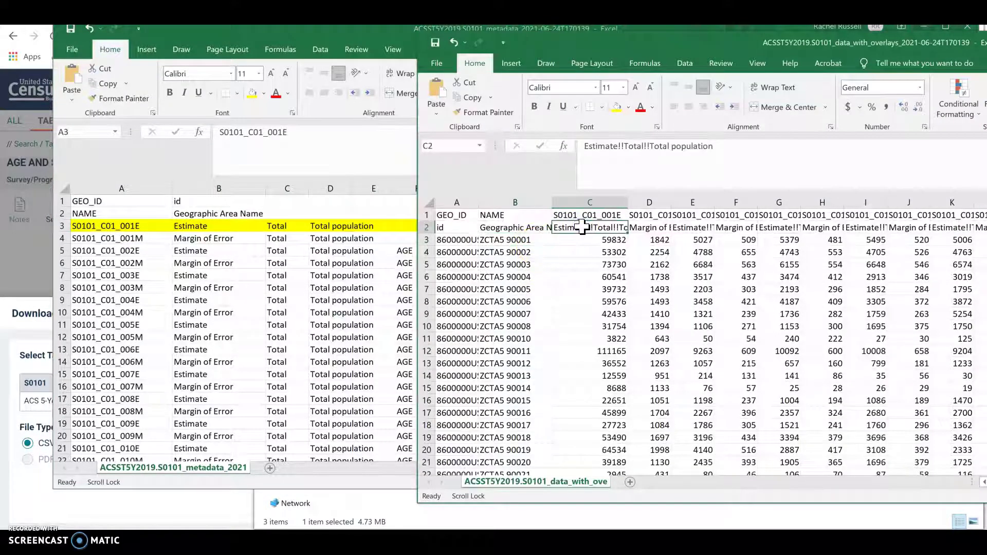
pyautogui.write('TotalPop')
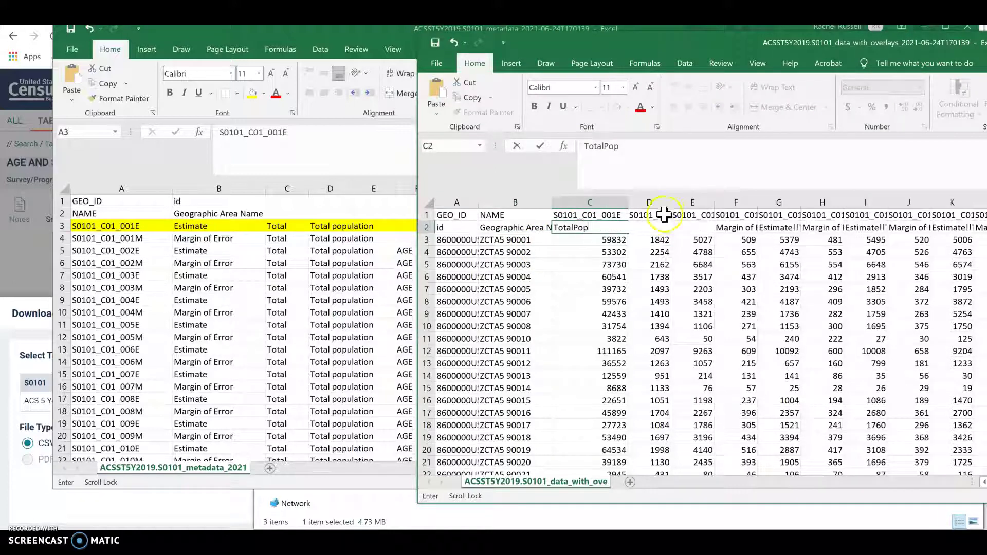
pyautogui.click(586, 215)
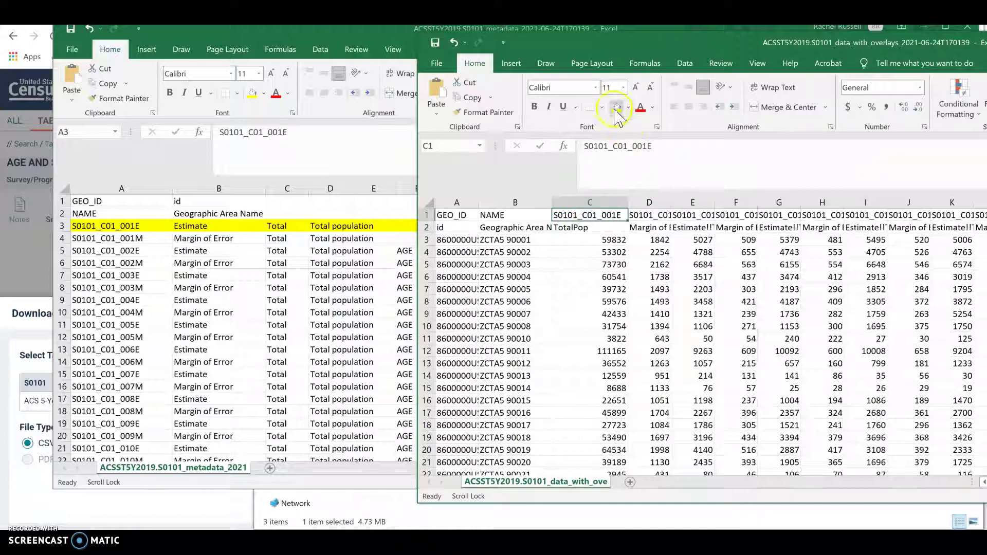
pyautogui.click(590, 202)
pyautogui.click(616, 109)
# - Look up the field code of the highlighted male total population estimate in the metadata workbook
pyautogui.click(207, 337)
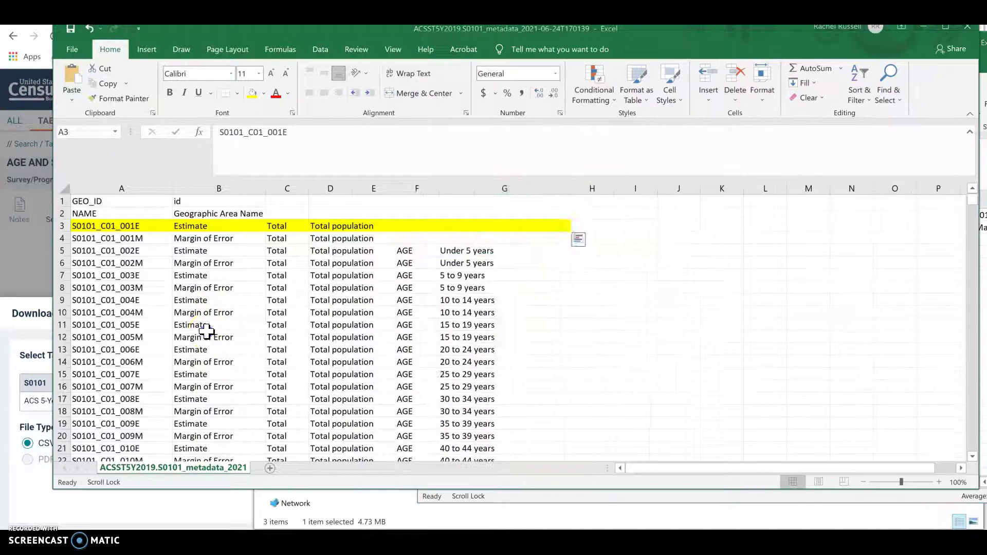
pyautogui.scroll(-14, 205, 342)
pyautogui.scroll(-20, 206, 342)
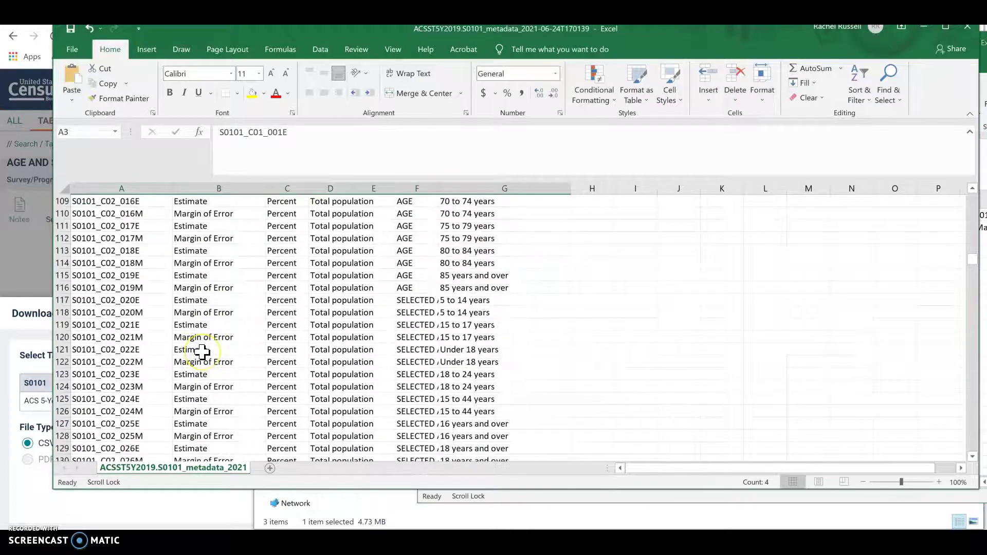
pyautogui.scroll(7, 202, 353)
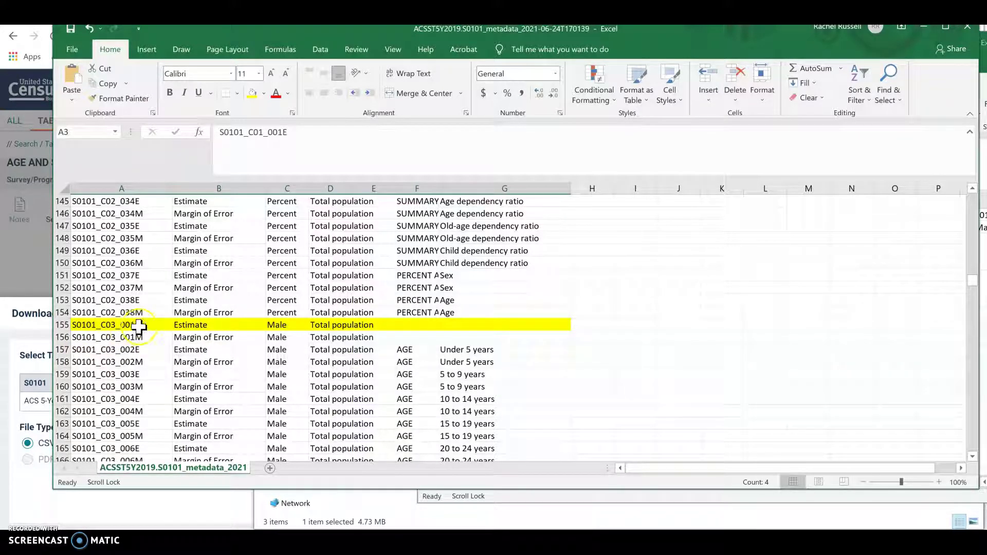
# - Return to the data_with_overlays workbook, reposition its window to show more columns, and widen column ND
pyautogui.hotkey('alt', 'Tab')
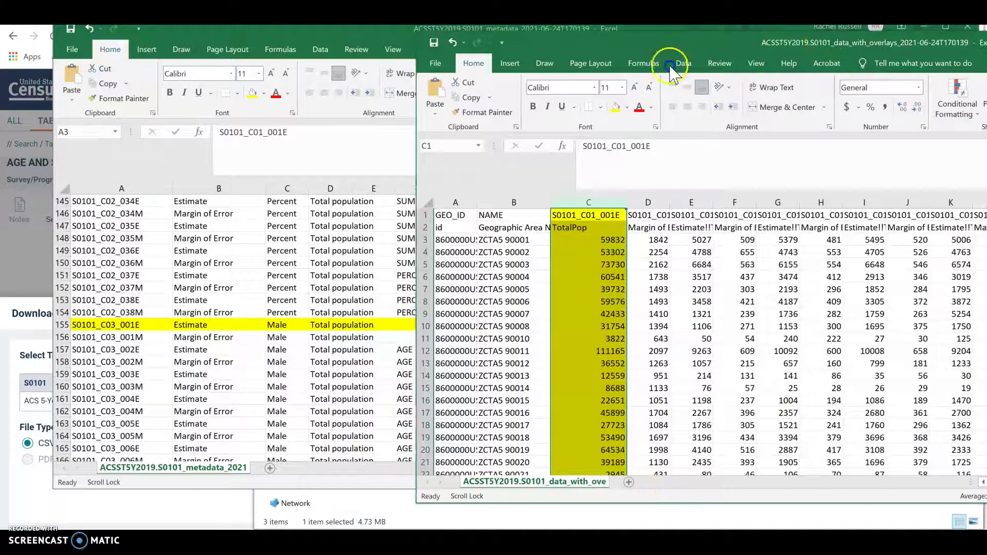
pyautogui.doubleClick(661, 44)
pyautogui.moveTo(549, 110); pyautogui.dragTo(610, 65)
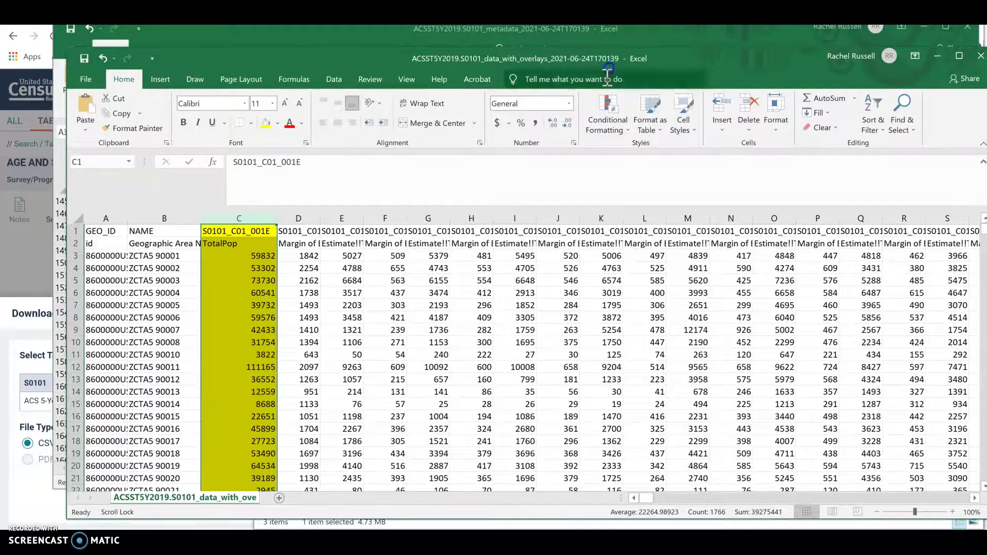
pyautogui.moveTo(869, 496); pyautogui.dragTo(901, 497)
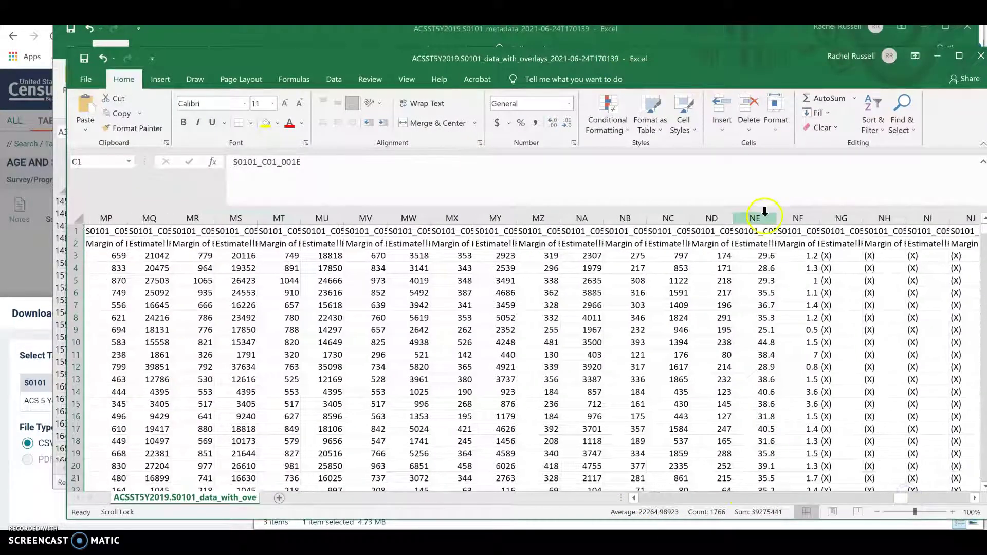
pyautogui.moveTo(733, 218); pyautogui.dragTo(756, 217)
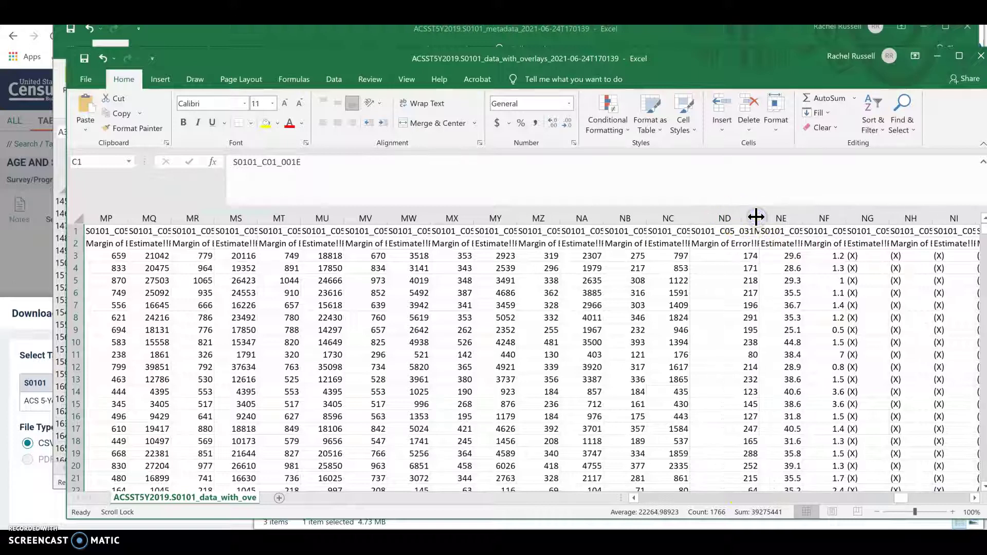
pyautogui.press('Down')
pyautogui.press('alt')
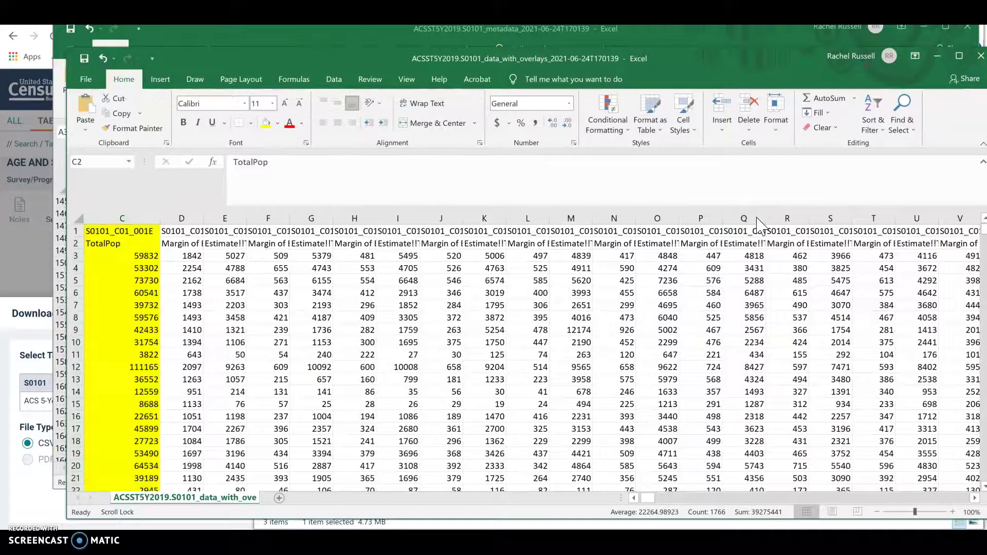
# - Look up the field code of the highlighted female total population estimate in the metadata workbook
pyautogui.hotkey('alt', 'Tab')
pyautogui.hotkey('alt', 'Tab')
pyautogui.hotkey('alt', 'Tab')
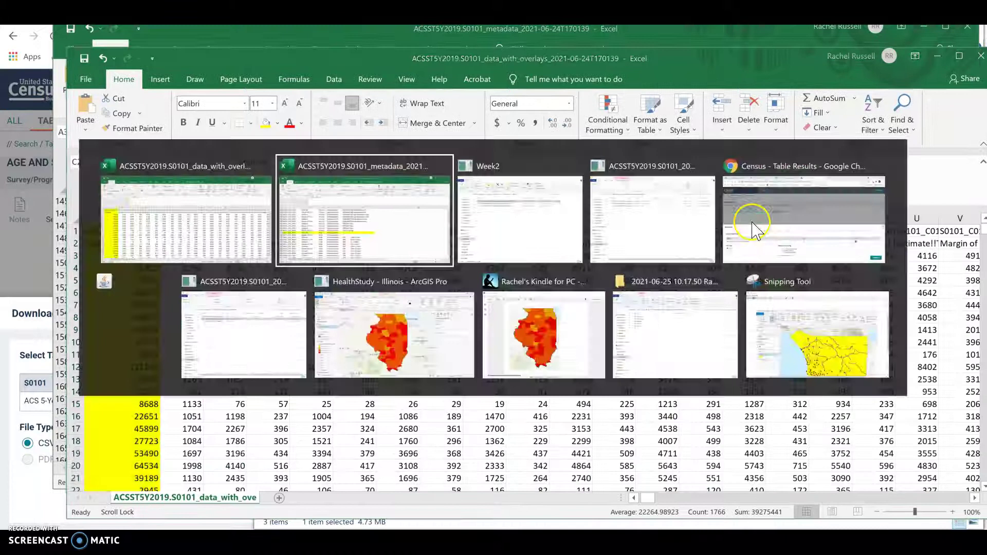
pyautogui.scroll(-20, 116, 293)
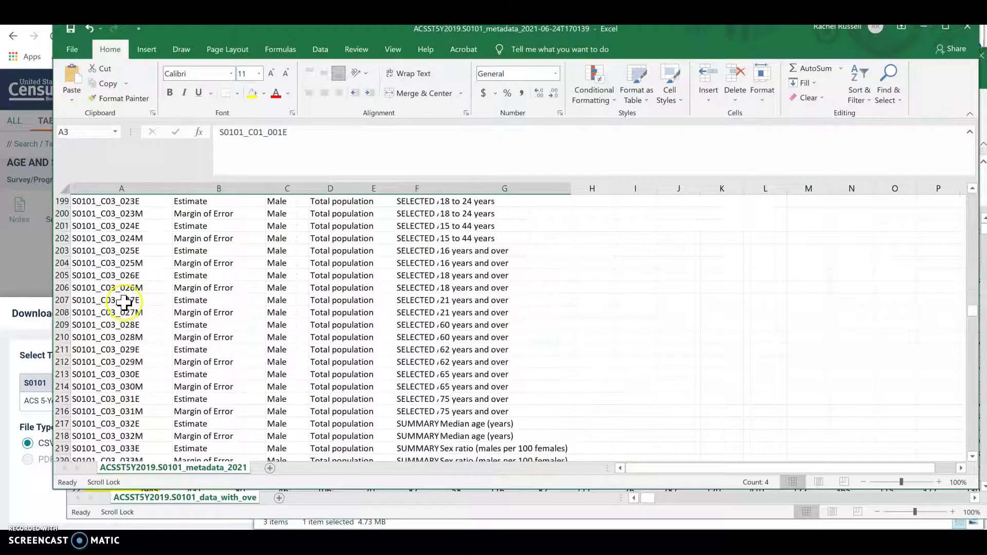
pyautogui.scroll(2, 126, 309)
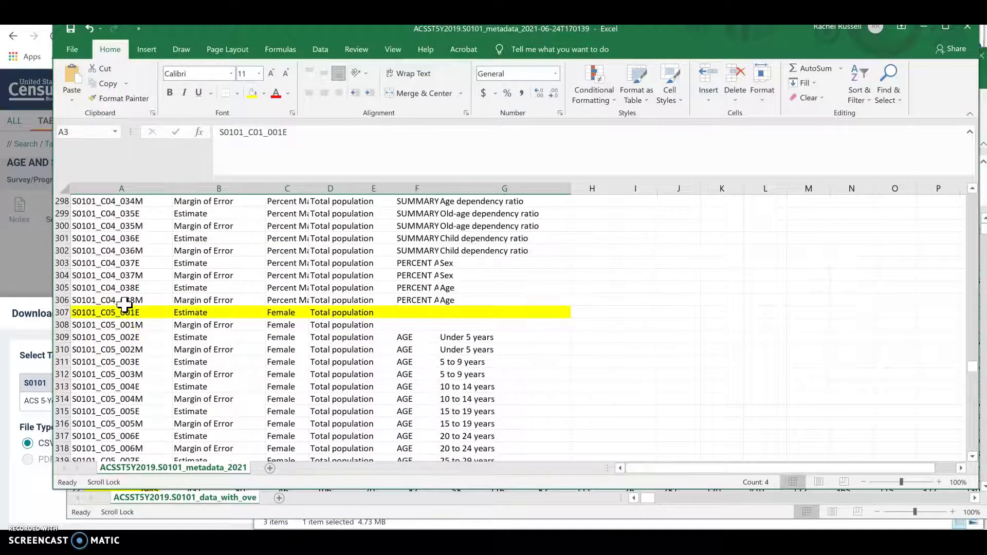
# - Switch to the data_with_overlays workbook and locate the male total population estimate column coded S0101_C03_001E in row 1
pyautogui.hotkey('alt', 'Tab')
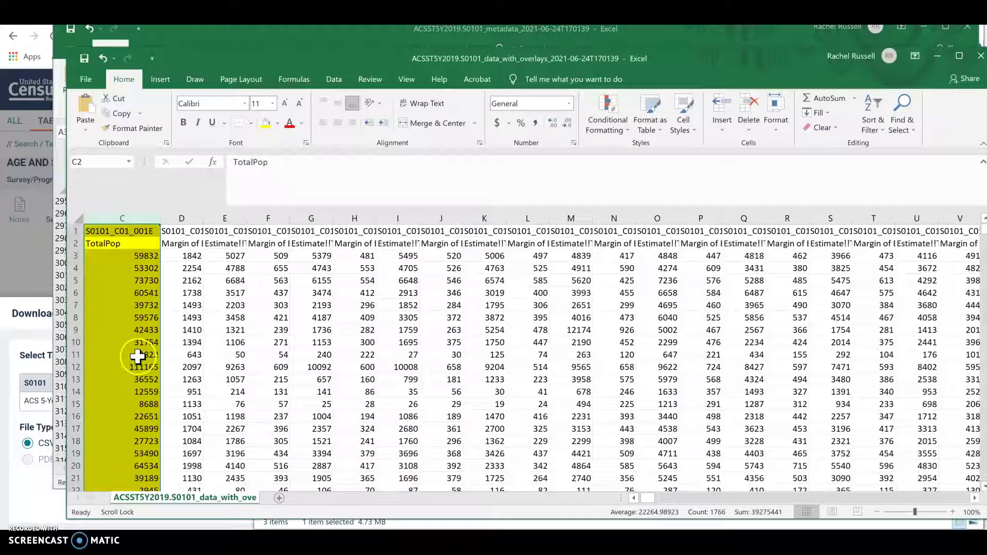
pyautogui.moveTo(651, 499); pyautogui.dragTo(761, 494)
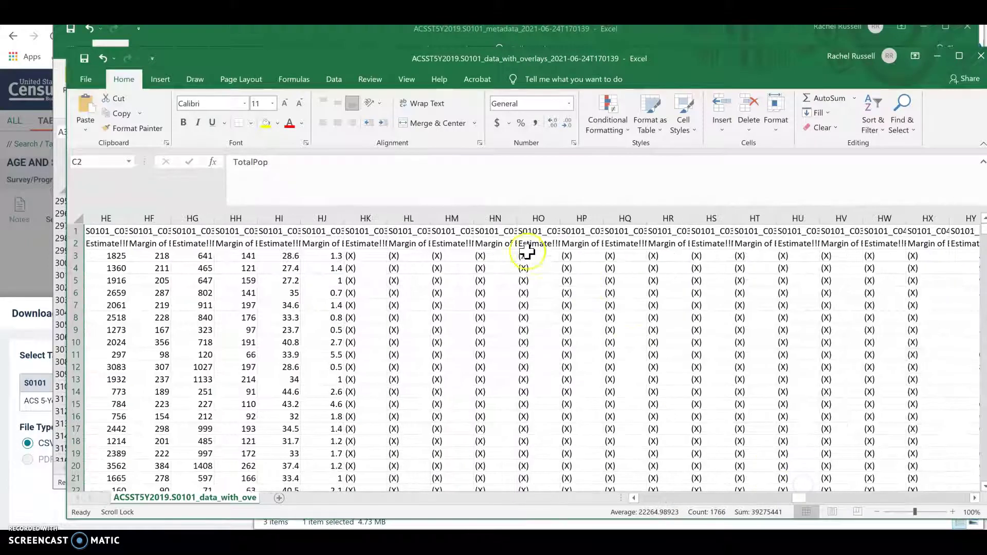
pyautogui.click(363, 229)
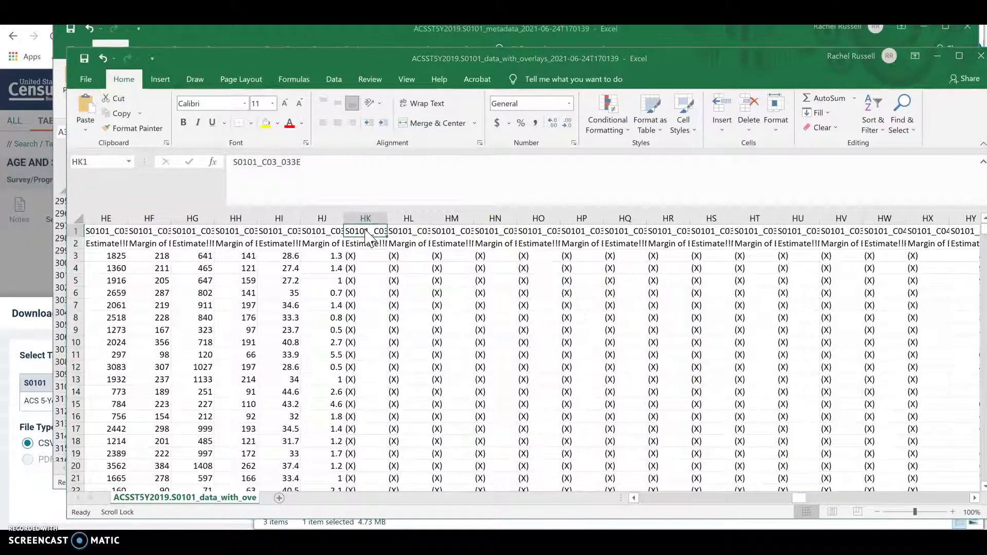
pyautogui.hotkey('alt', 'Tab')
pyautogui.hotkey('alt', 'Tab')
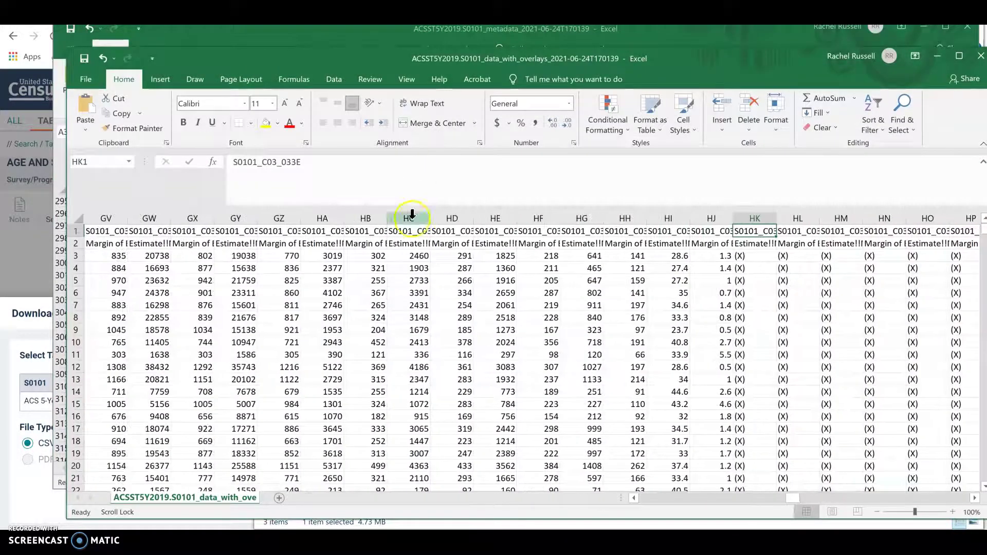
pyautogui.click(337, 232)
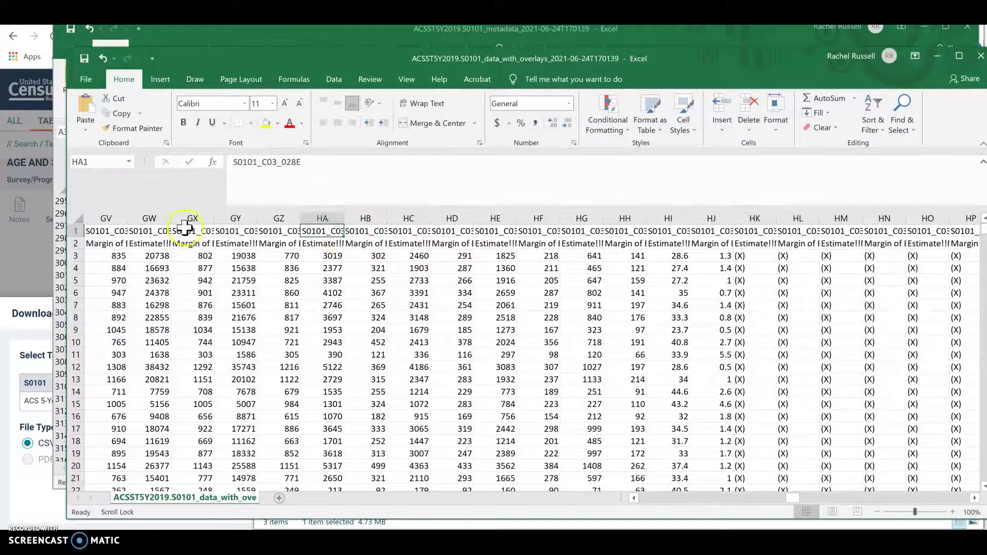
pyautogui.hscroll(-5, 636, 501)
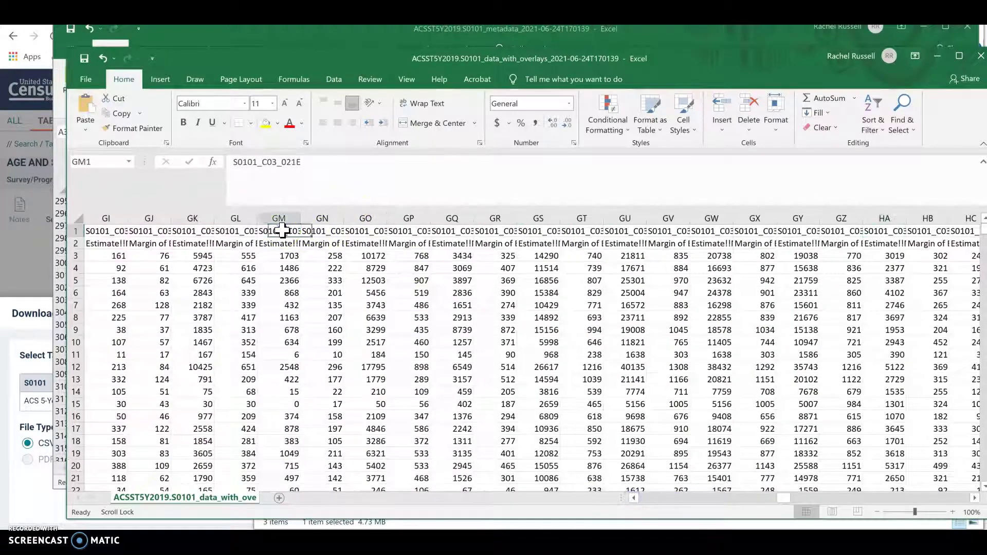
pyautogui.press('Left')
pyautogui.press('Left')
pyautogui.press('Left')
pyautogui.press('Left')
pyautogui.press('Left')
pyautogui.press('Left')
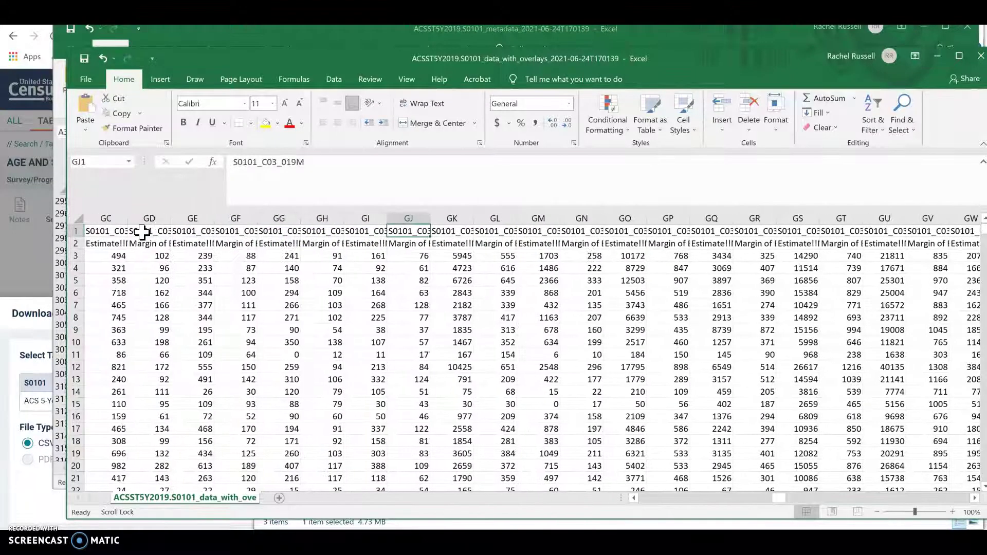
pyautogui.press('Left')
pyautogui.press('Left')
pyautogui.press('Left')
pyautogui.press('Left')
pyautogui.press('Left')
pyautogui.press('Left')
pyautogui.press('Left')
pyautogui.press('Left')
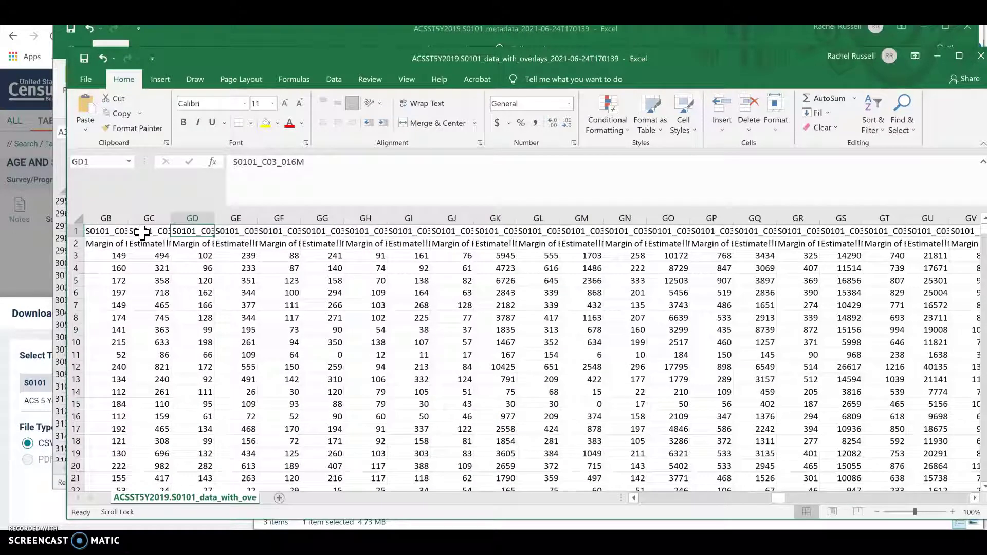
pyautogui.press('Left')
pyautogui.press('Left')
pyautogui.press('Left')
pyautogui.press('Left')
pyautogui.press('Left')
pyautogui.press('Left')
pyautogui.press('Left')
pyautogui.press('Left')
pyautogui.press('Left')
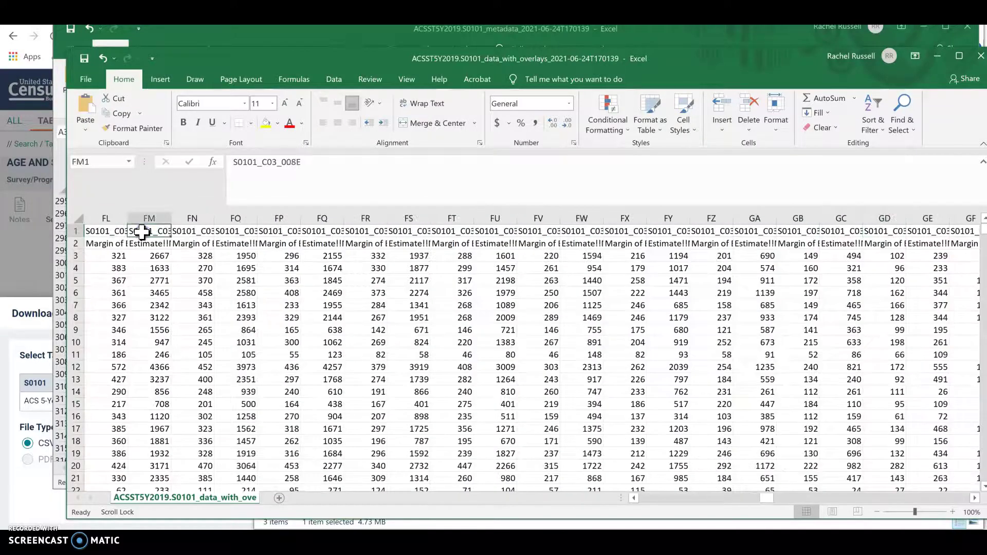
pyautogui.press('Left')
pyautogui.press('Left')
pyautogui.press('Left')
pyautogui.press('Left')
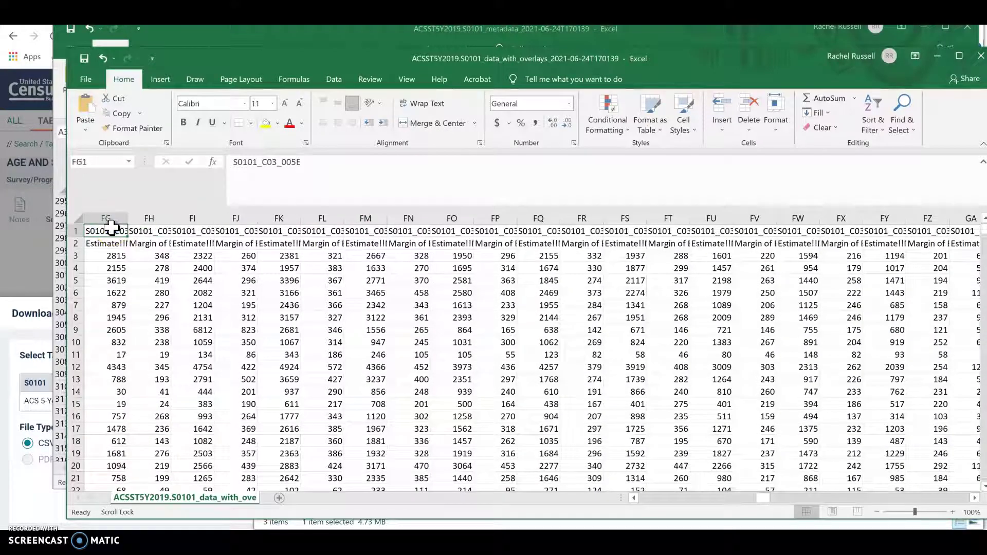
pyautogui.press('Left')
pyautogui.press('Left')
pyautogui.press('Left')
pyautogui.press('Left')
pyautogui.press('Left')
pyautogui.press('Left')
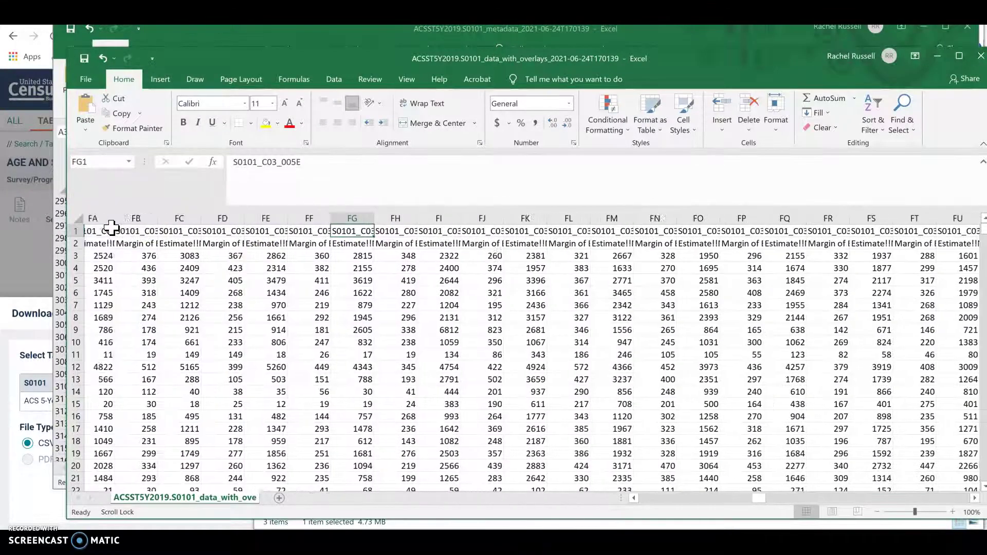
pyautogui.press('Left')
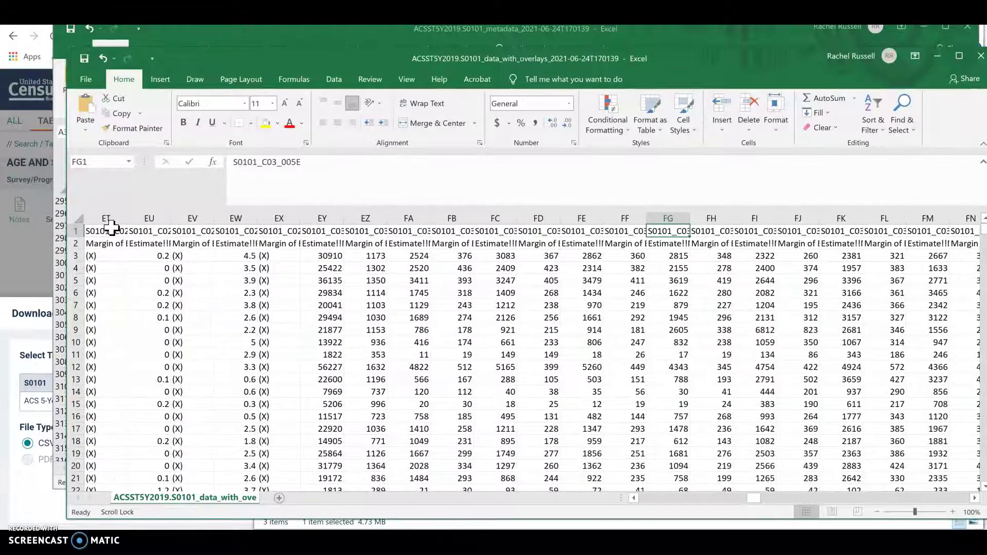
pyautogui.click(335, 230)
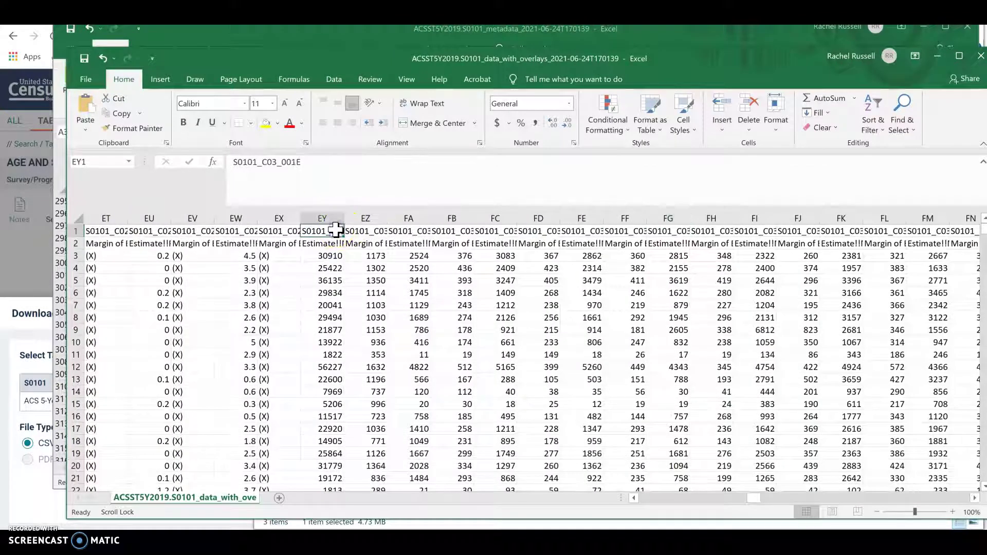
pyautogui.click(329, 243)
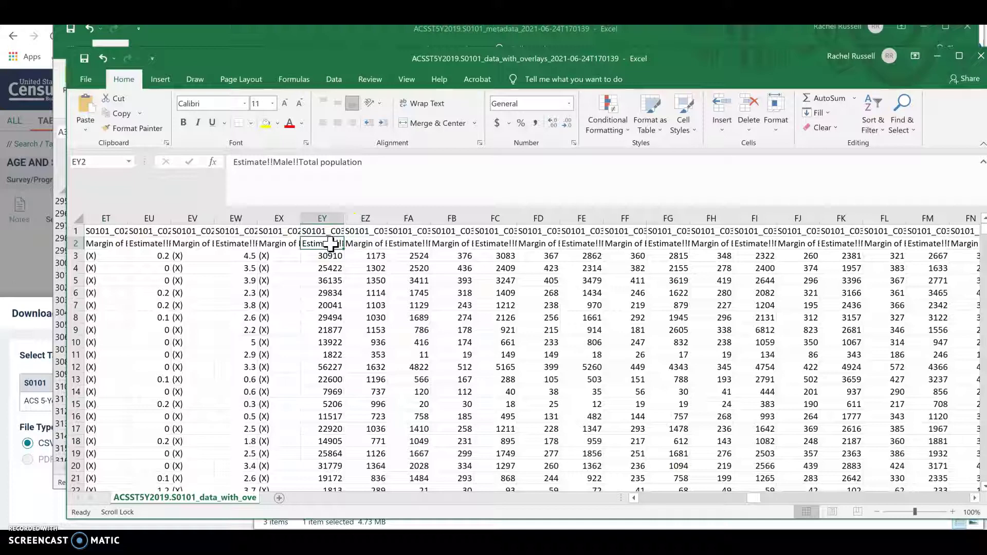
# - Fill column EY, the male total population estimate, with yellow and replace its description in EY2 with "TotMale"
pyautogui.click(326, 218)
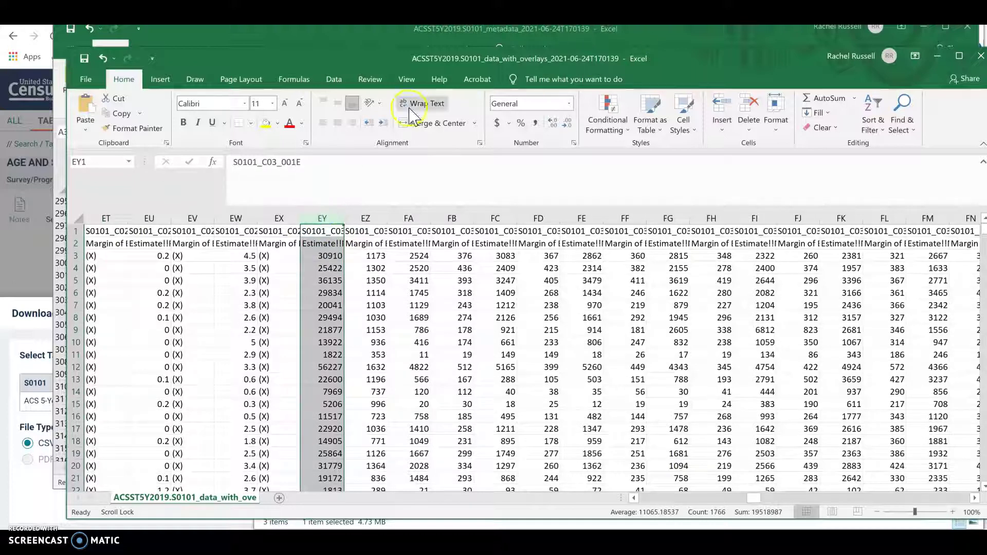
pyautogui.click(266, 125)
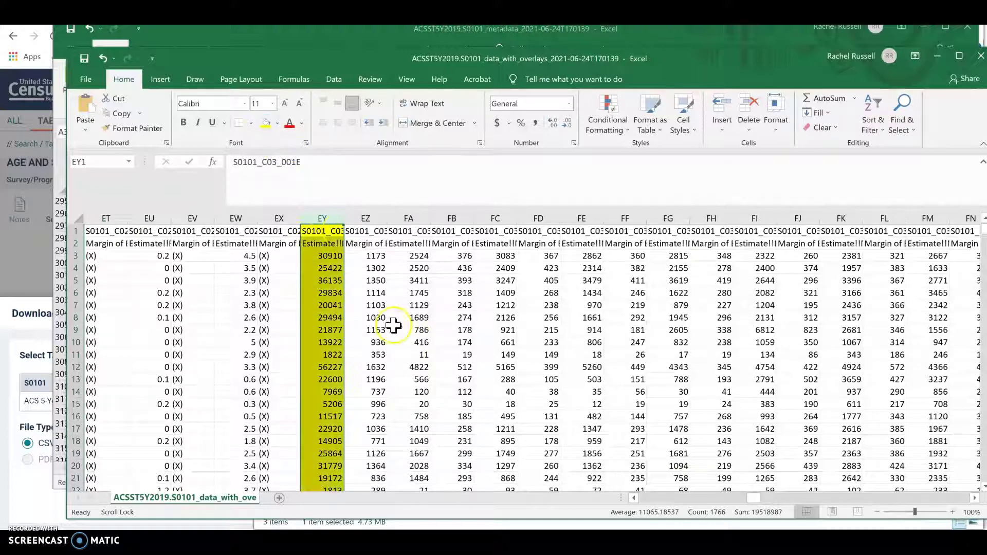
pyautogui.click(285, 220)
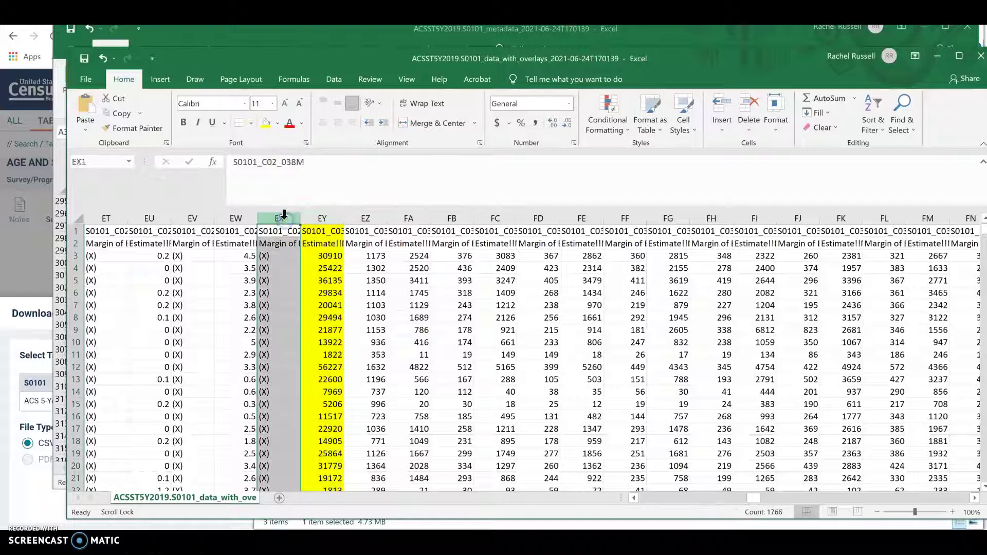
pyautogui.moveTo(283, 214); pyautogui.dragTo(231, 220)
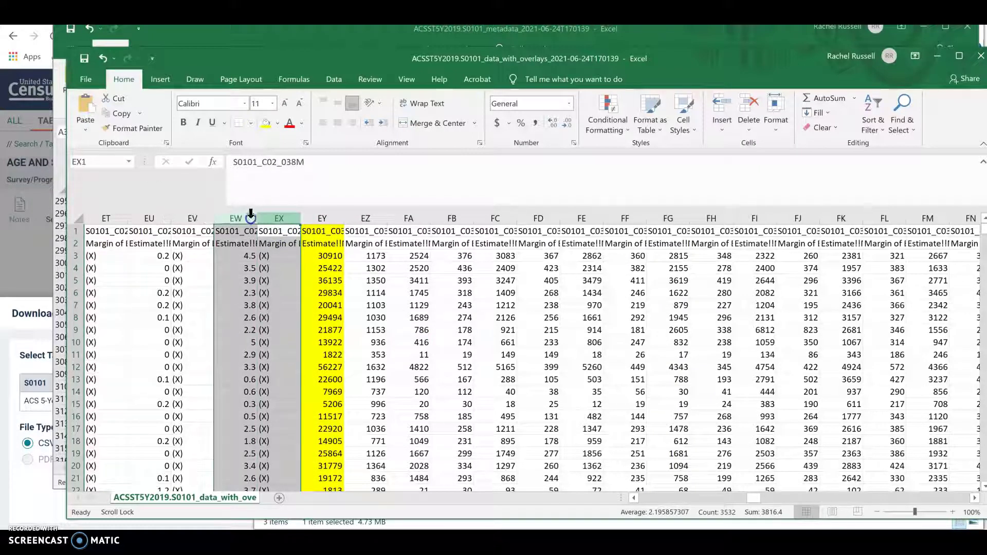
pyautogui.click(322, 243)
pyautogui.write('TotMale')
# - Delete columns D through EX, between the TotalPop and TotMale columns
pyautogui.moveTo(287, 218); pyautogui.dragTo(282, 338)
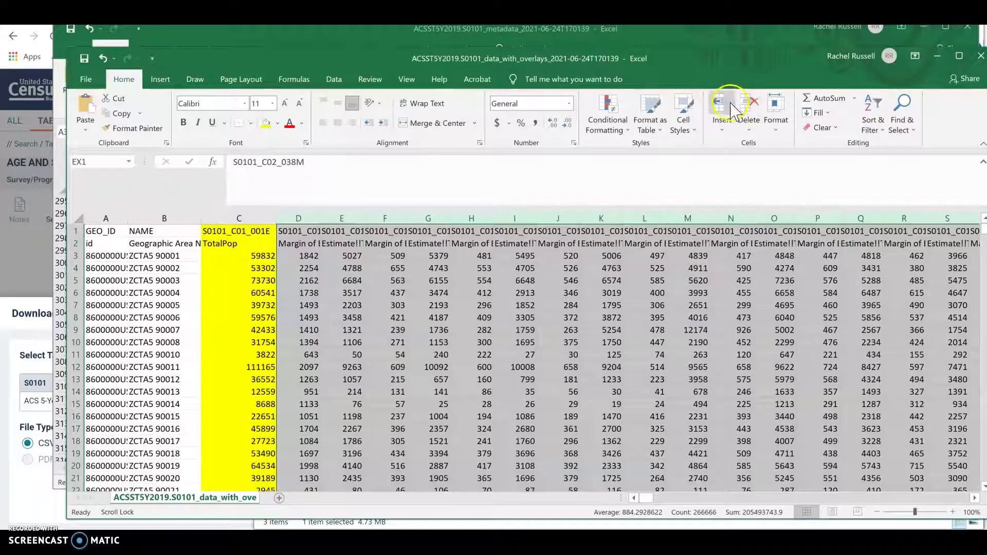
pyautogui.click(751, 107)
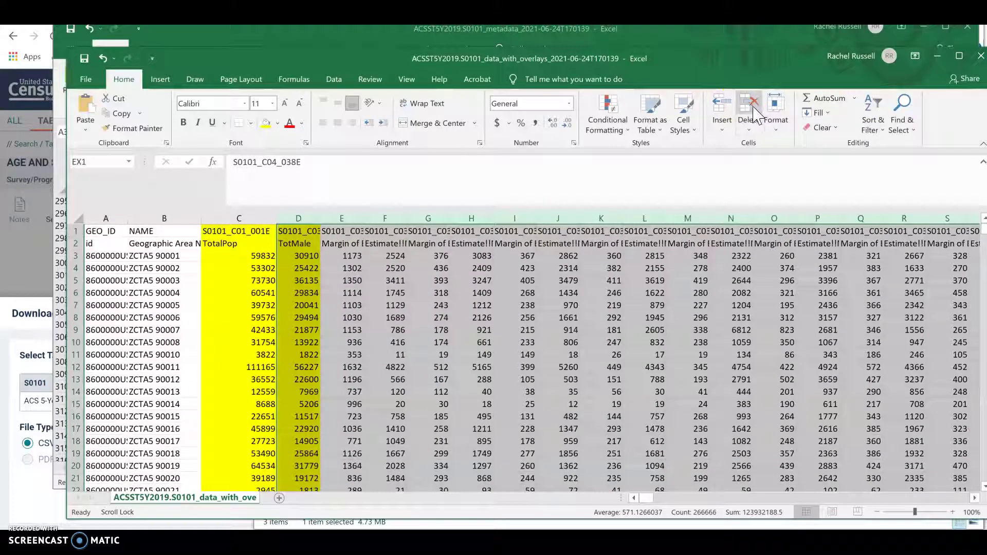
pyautogui.click(512, 346)
pyautogui.click(287, 245)
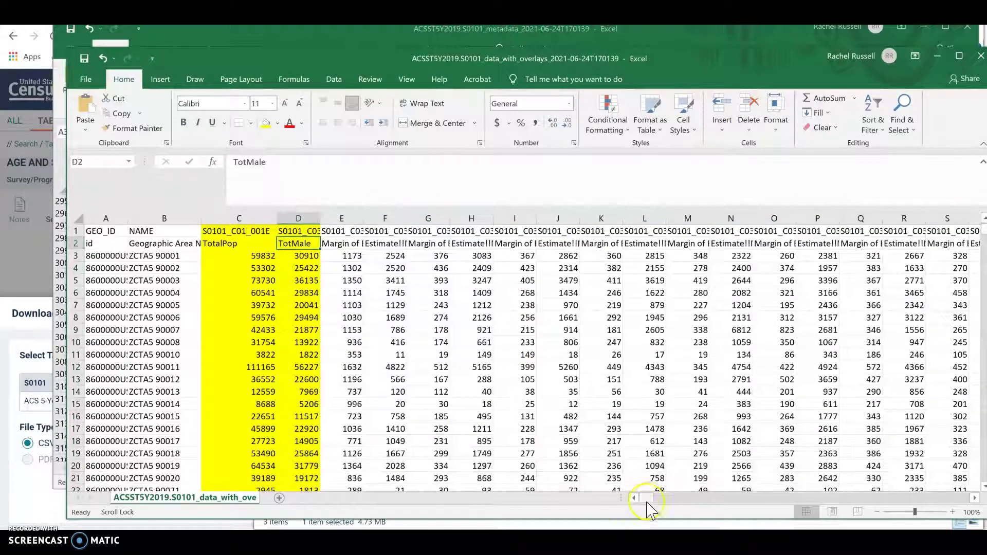
# - Recheck the female total population code in the metadata workbook and locate the column coded S0101_C05_001E in the data_with_overlays workbook
pyautogui.moveTo(648, 499); pyautogui.dragTo(674, 504)
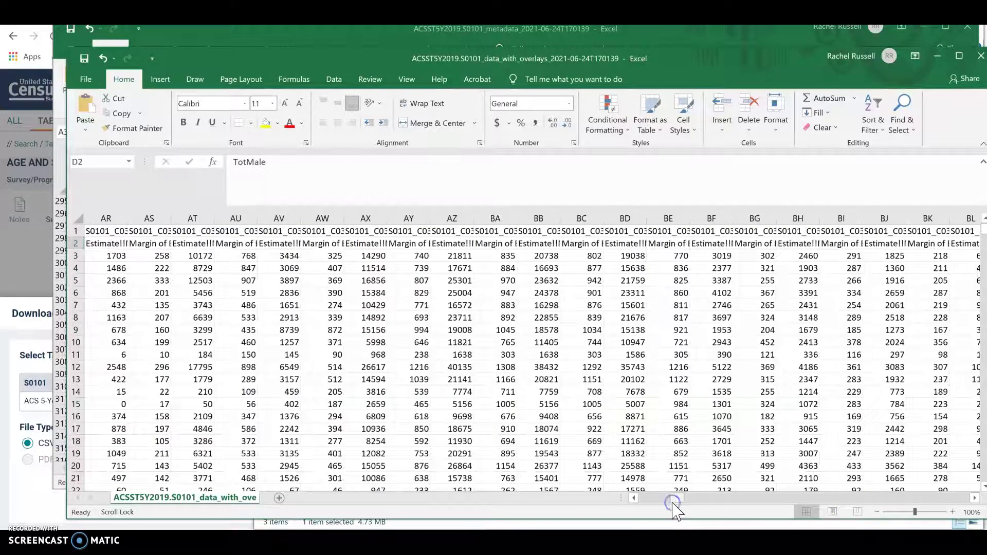
pyautogui.hotkey('alt', 'Tab')
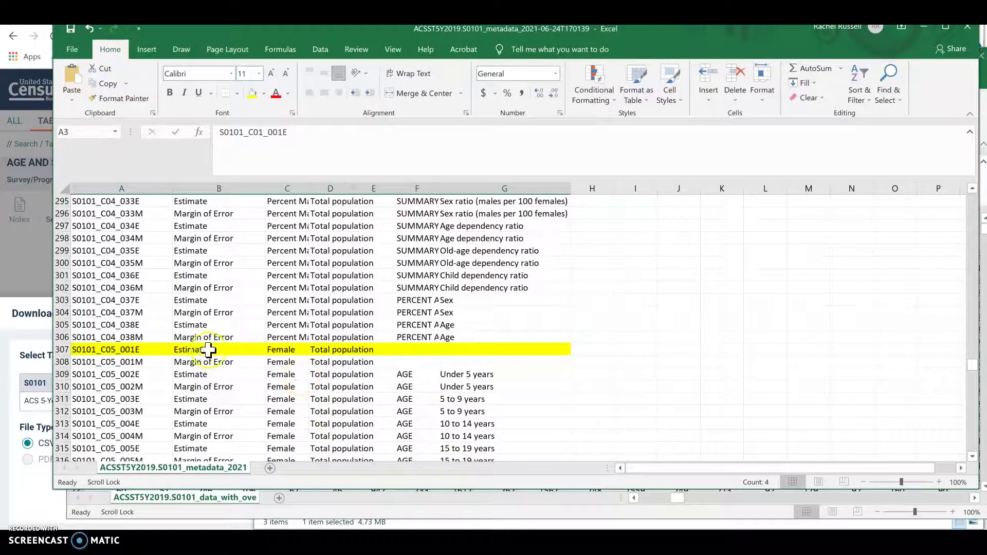
pyautogui.hotkey('alt', 'Tab')
pyautogui.click(828, 231)
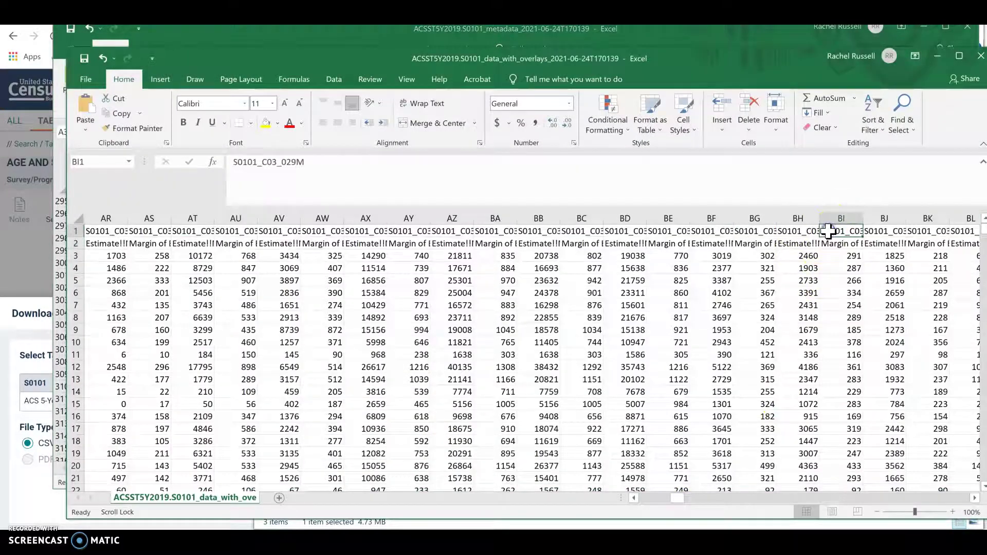
pyautogui.hscroll(20, 828, 231)
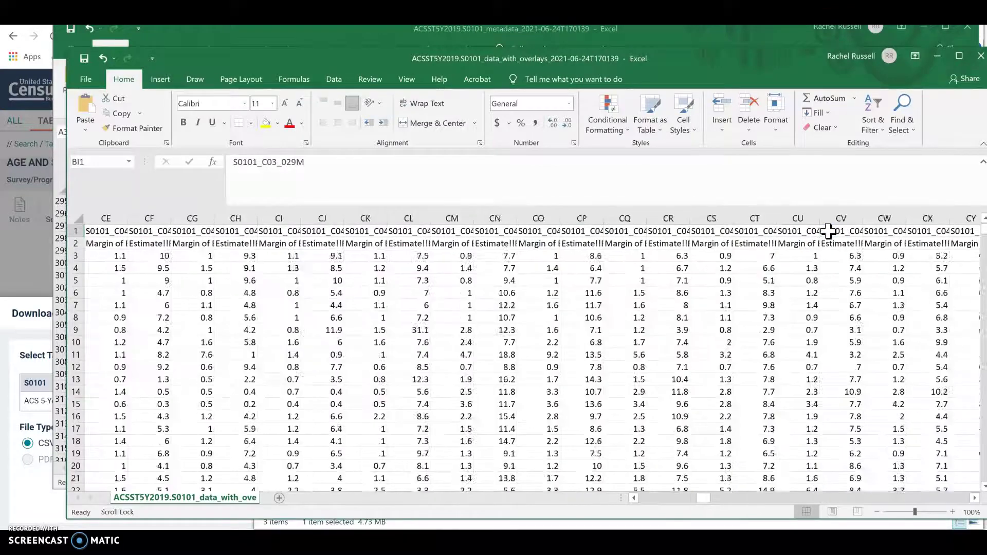
pyautogui.hscroll(15, 828, 232)
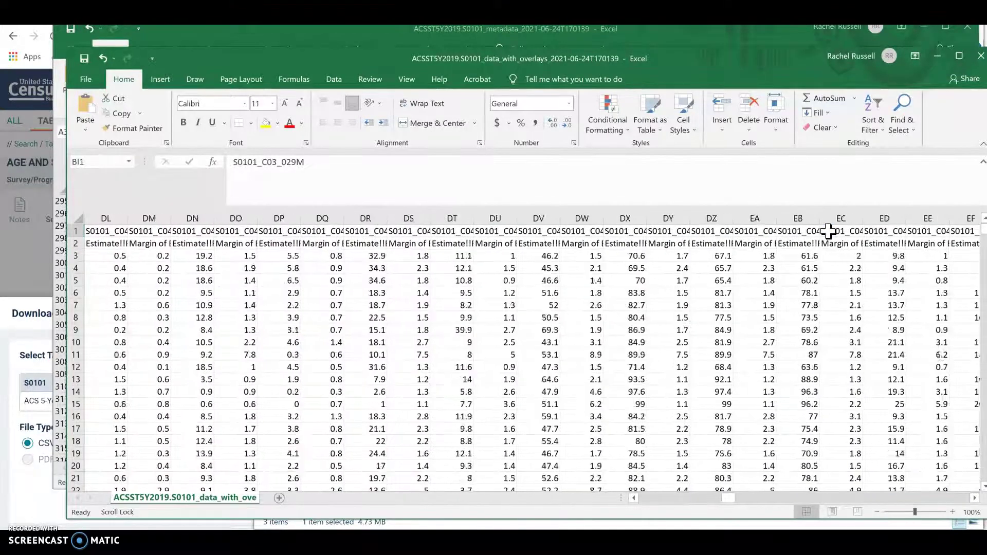
pyautogui.hscroll(6, 828, 232)
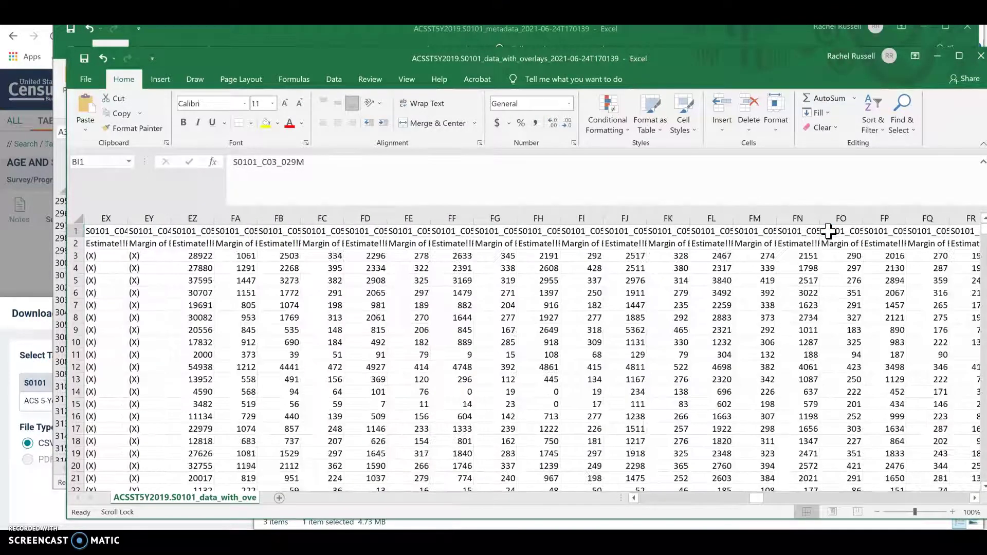
pyautogui.click(165, 232)
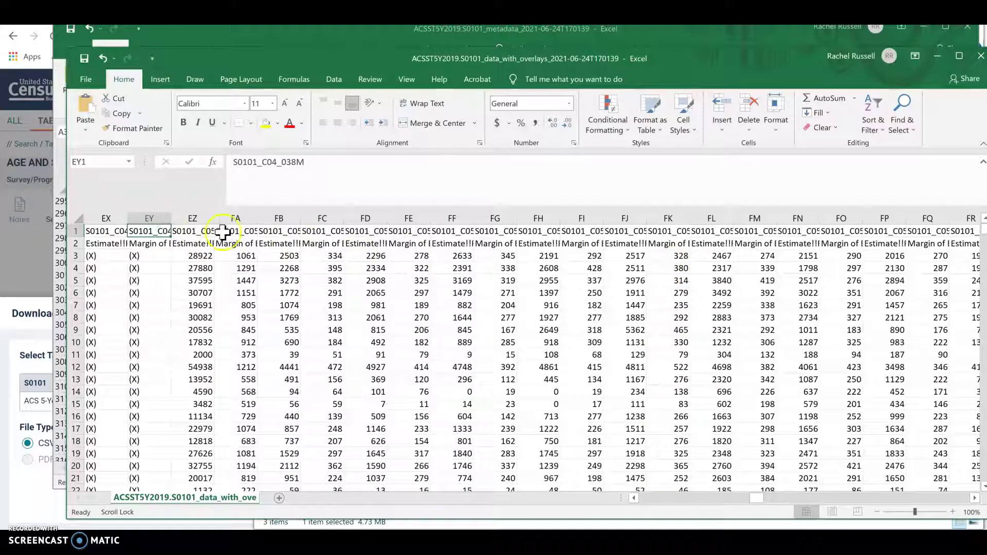
pyautogui.click(238, 234)
pyautogui.click(205, 231)
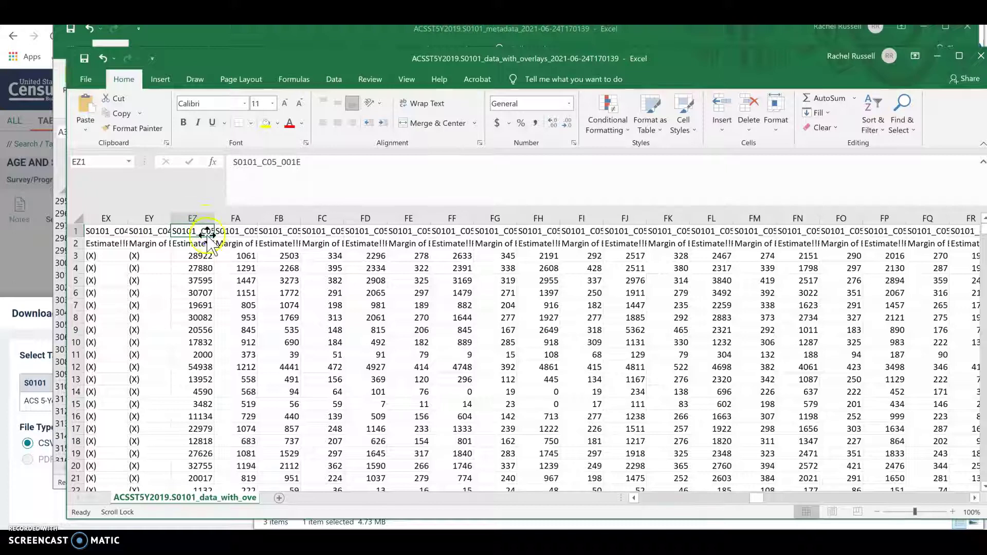
# - Fill column EZ, the female total population estimate, with yellow
pyautogui.click(198, 243)
pyautogui.click(200, 216)
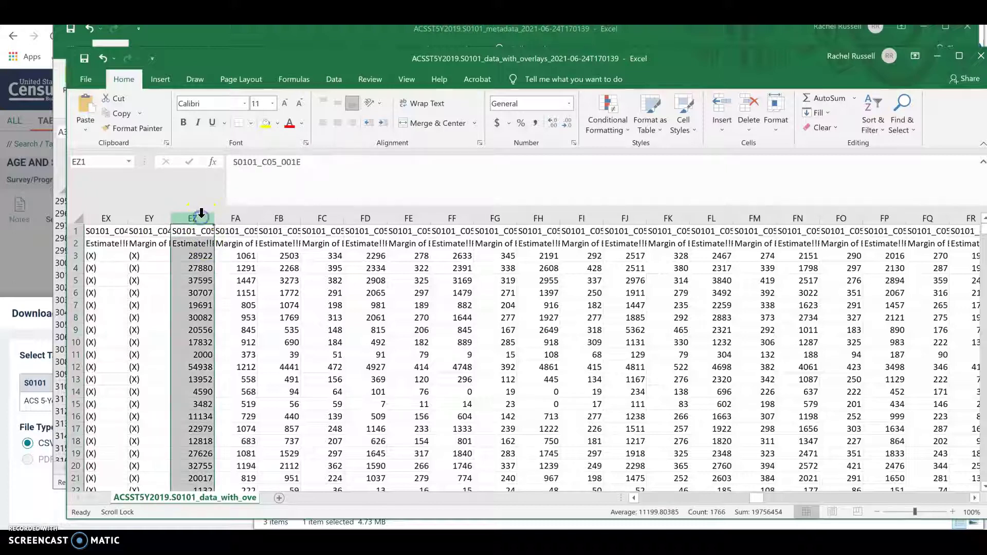
pyautogui.click(266, 124)
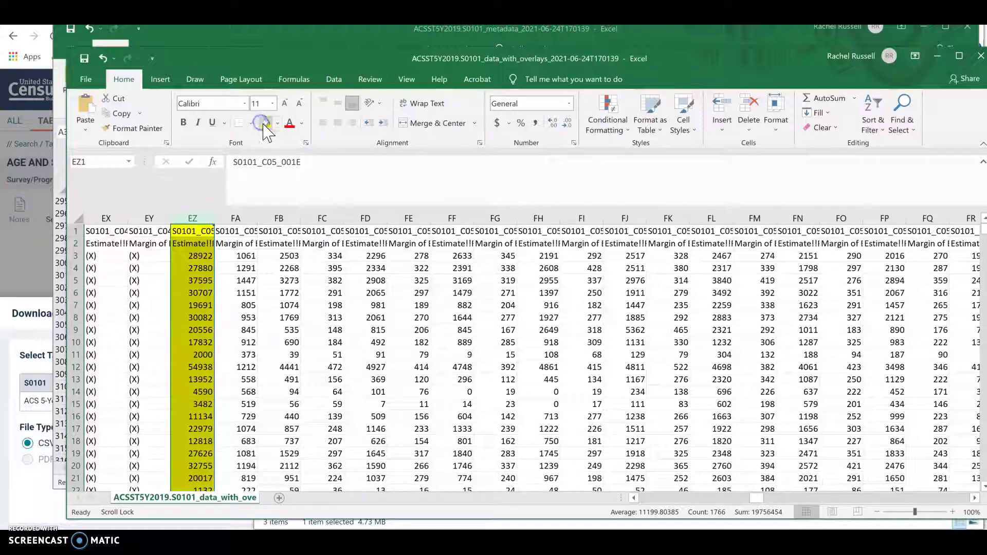
# - Delete columns FA through KU after the female total population column and columns E through EY between it and TotMale
pyautogui.moveTo(235, 218); pyautogui.dragTo(834, 109)
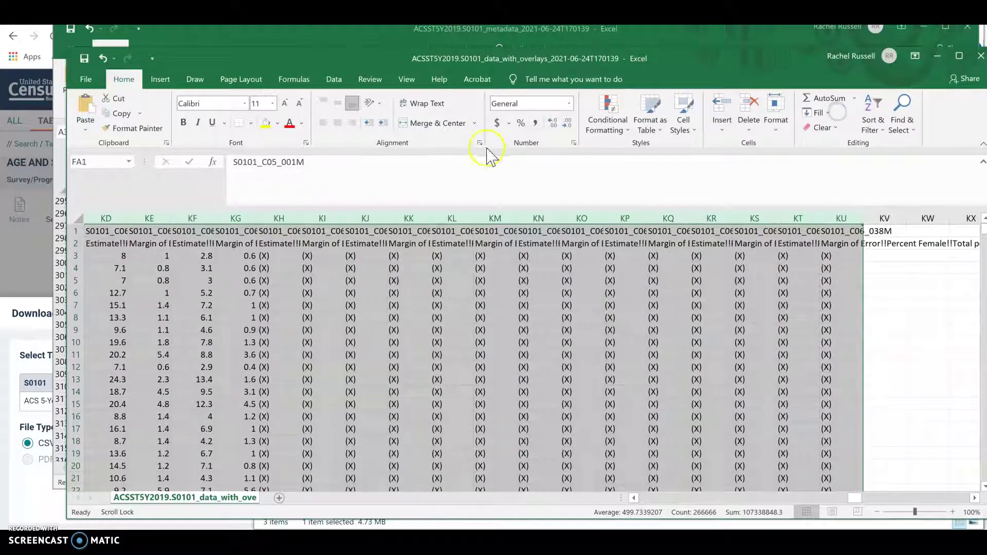
pyautogui.click(750, 110)
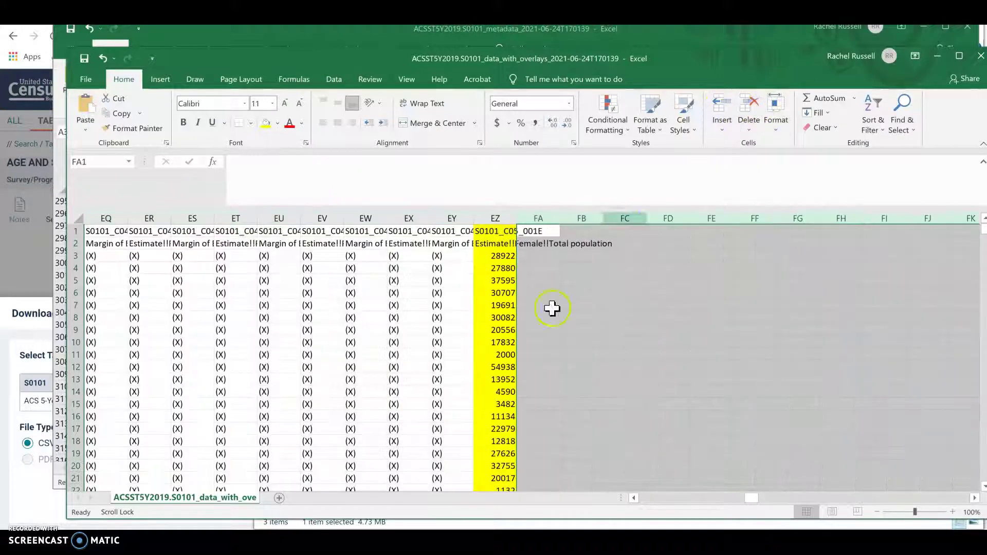
pyautogui.moveTo(446, 218); pyautogui.dragTo(342, 247)
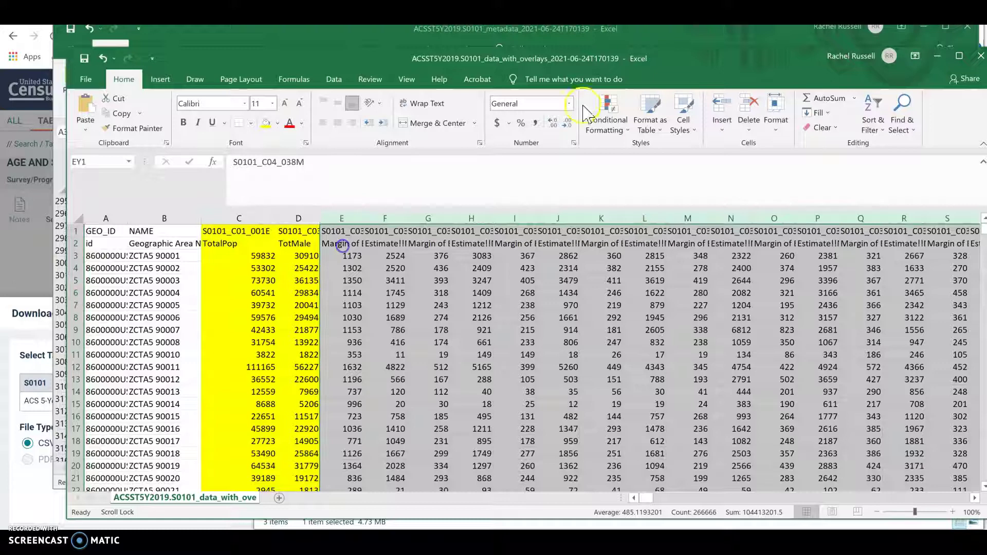
pyautogui.click(749, 106)
pyautogui.click(475, 353)
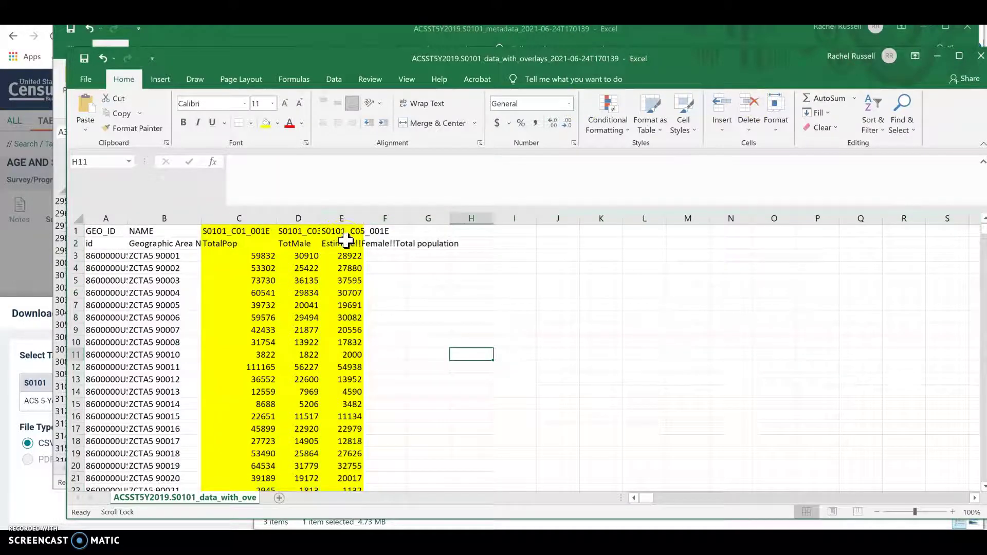
# - Rename the female total population header in cell E2 as TotFemale
pyautogui.click(350, 243)
pyautogui.press('F2')
pyautogui.write('Total')
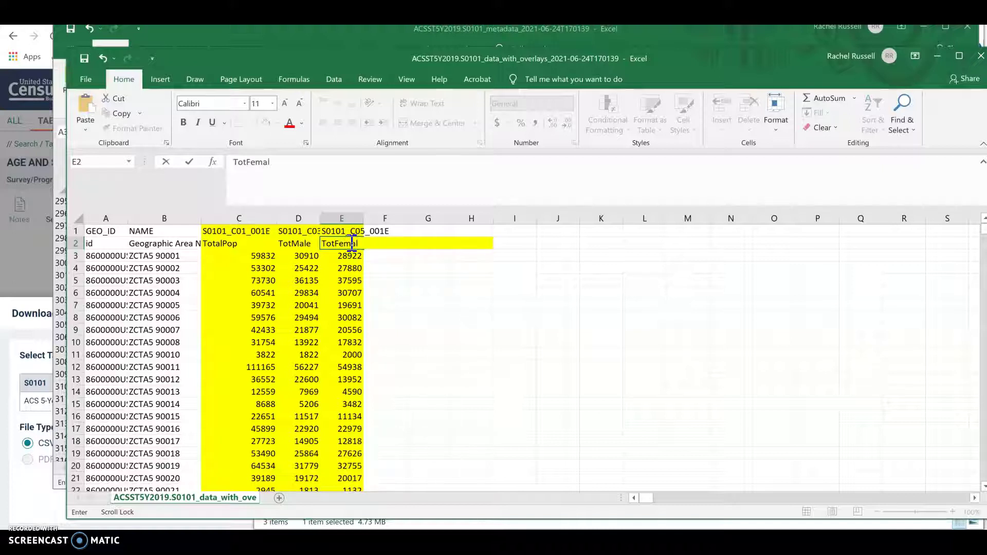
pyautogui.click(449, 300)
# - Check the first ZCTA's total by adding its TotFemale and TotMale values in cell F3, and clear that check
pyautogui.click(381, 257)
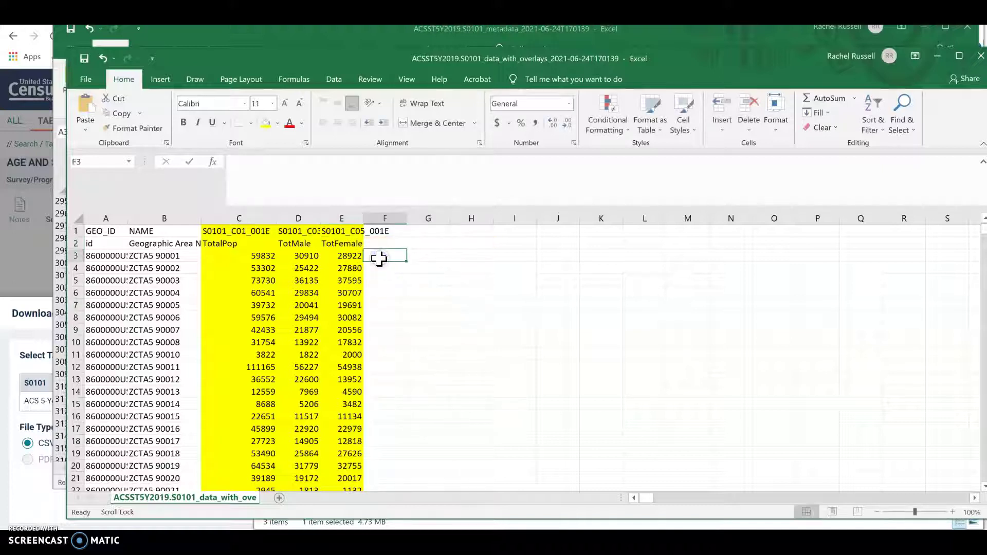
pyautogui.write('=')
pyautogui.click(353, 257)
pyautogui.write('+')
pyautogui.click(313, 256)
pyautogui.press('Return')
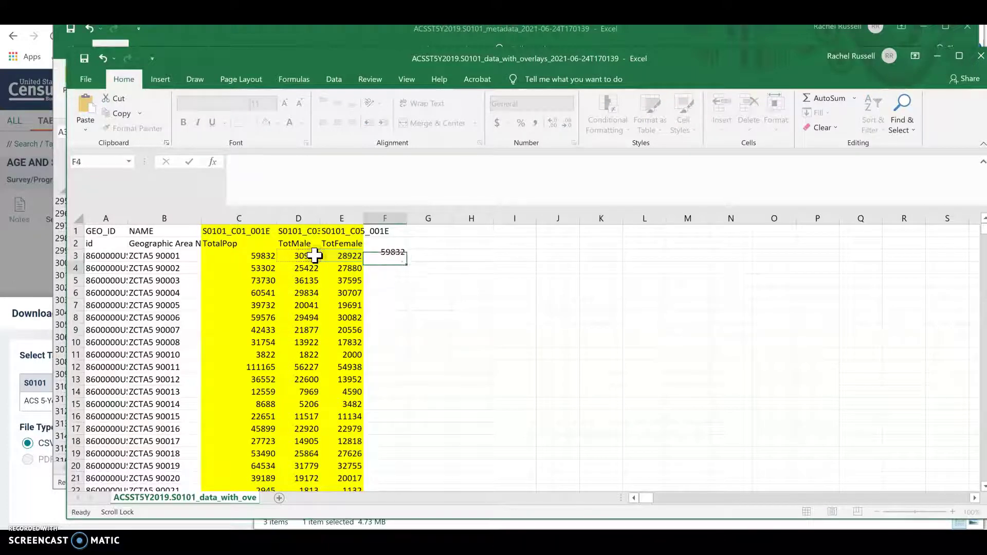
pyautogui.click(405, 256)
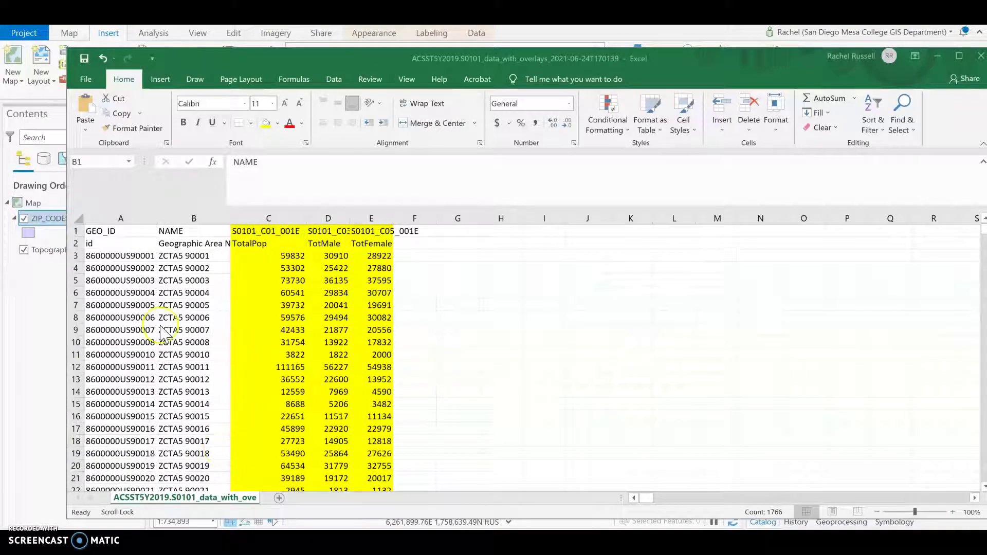
# - Save the trimmed data in the Week2 folder as an Excel Workbook named ZipCode2019
pyautogui.click(63, 61)
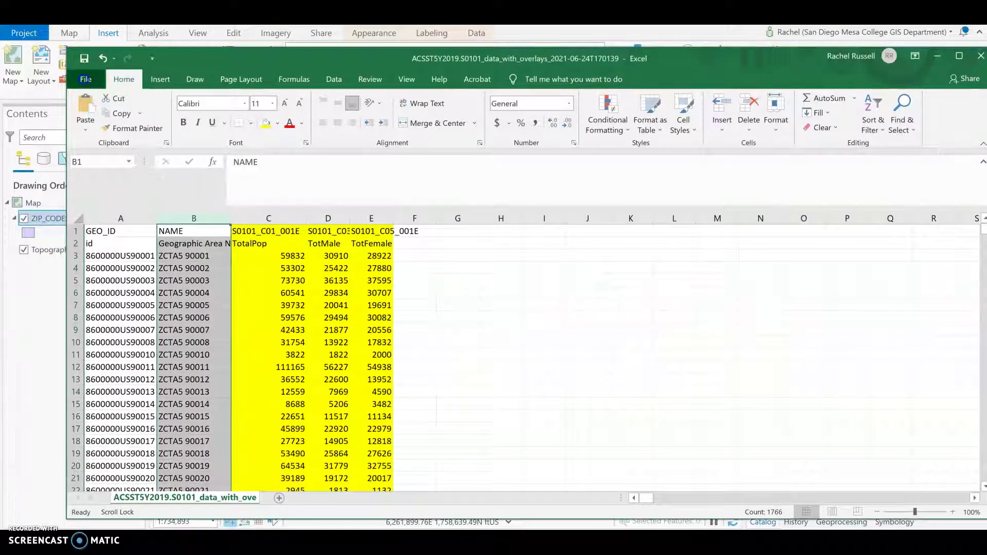
pyautogui.click(85, 80)
pyautogui.click(114, 257)
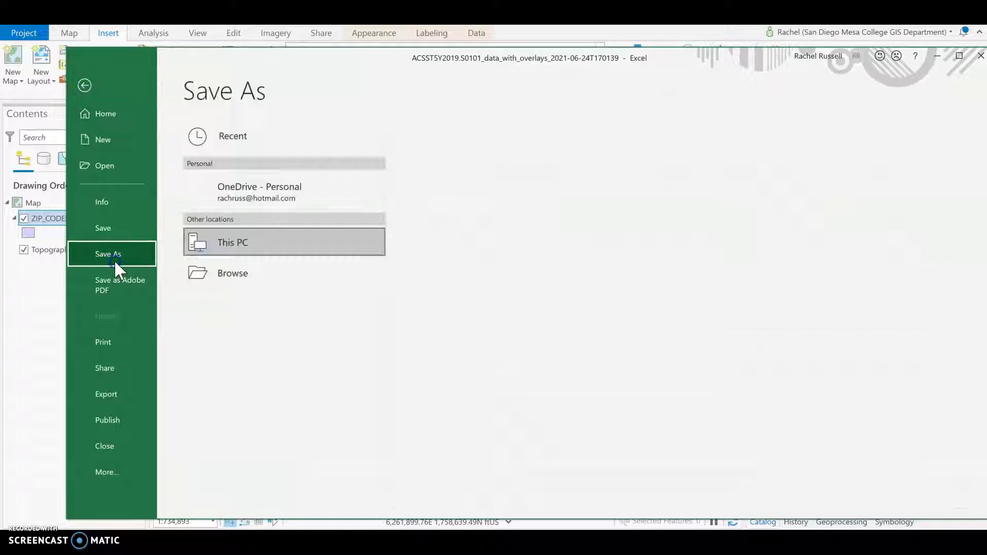
pyautogui.click(562, 199)
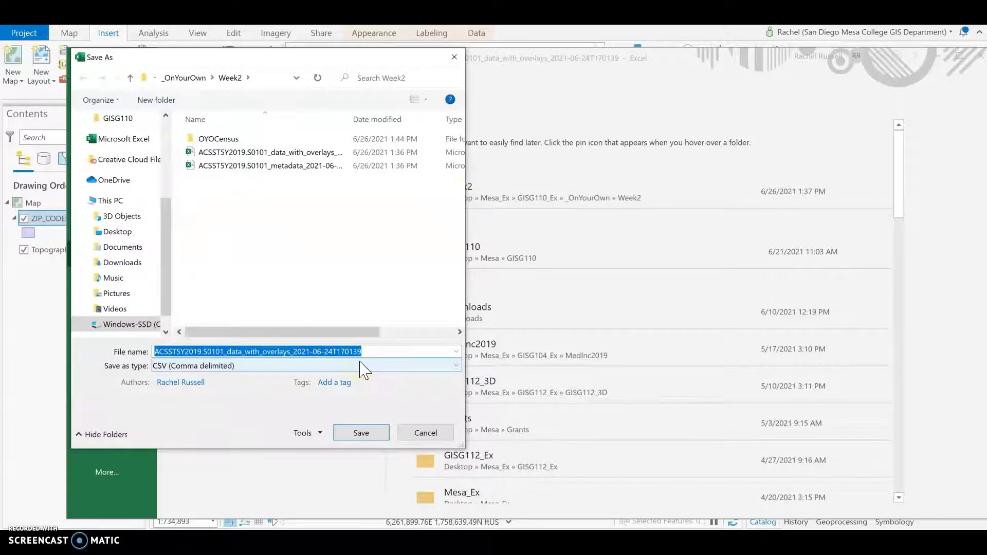
pyautogui.write('ZipCode20')
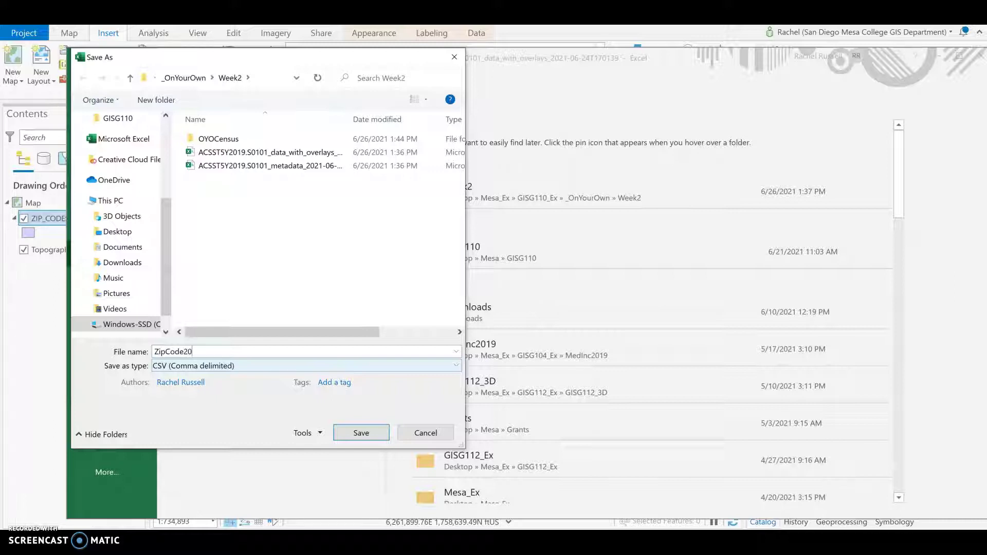
pyautogui.press('BackSpace')
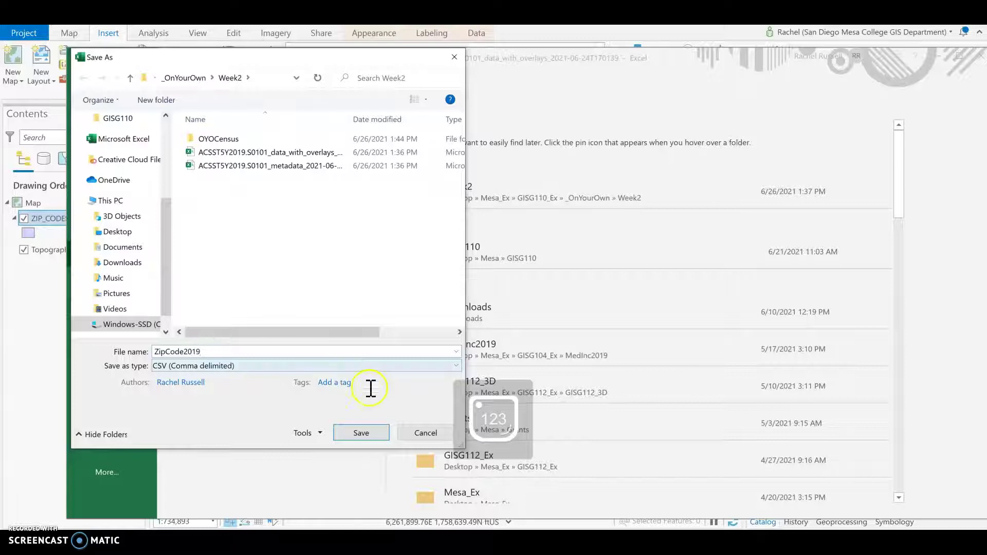
pyautogui.click(346, 366)
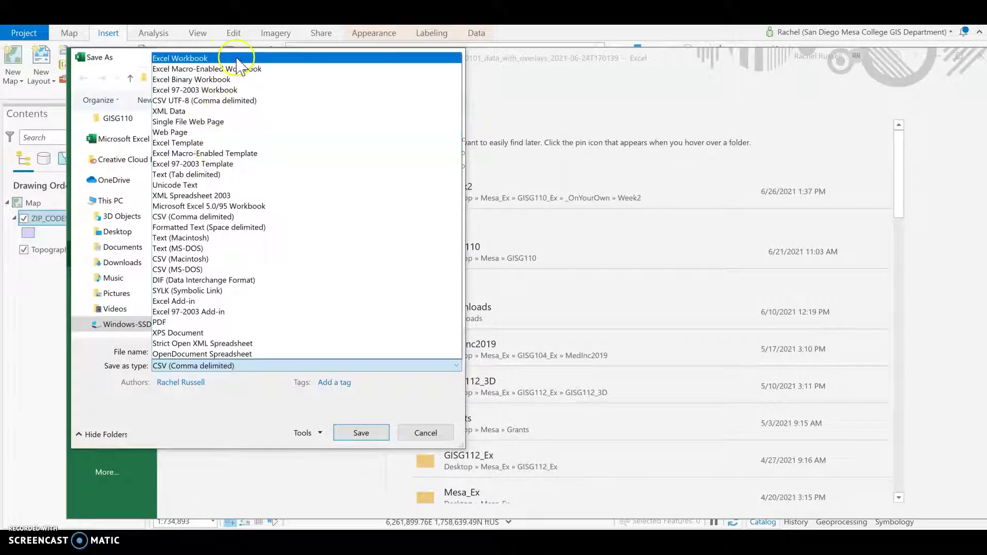
pyautogui.click(236, 58)
pyautogui.click(363, 453)
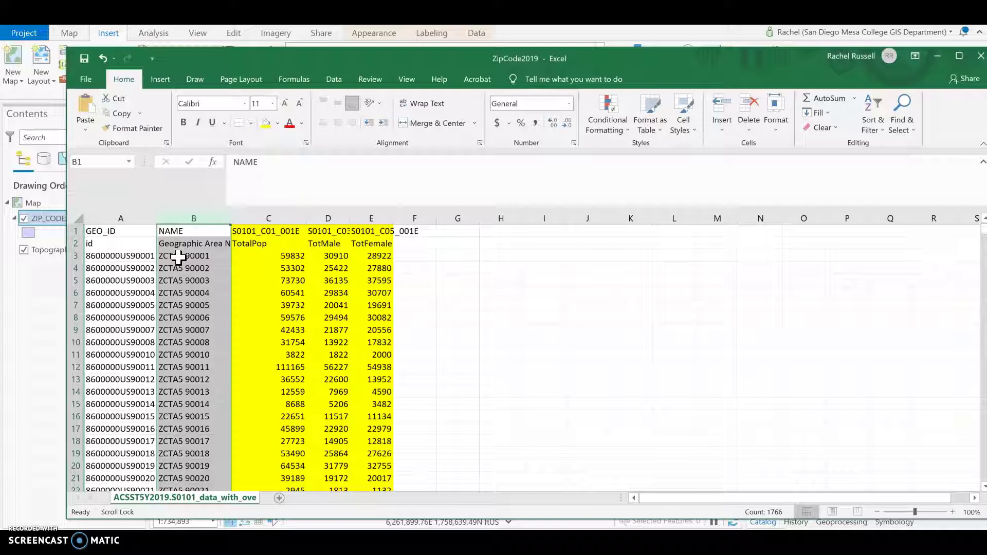
# - Switch to ArcGIS Pro and open the attribute table of the ZIP_CODES layer
pyautogui.click(55, 288)
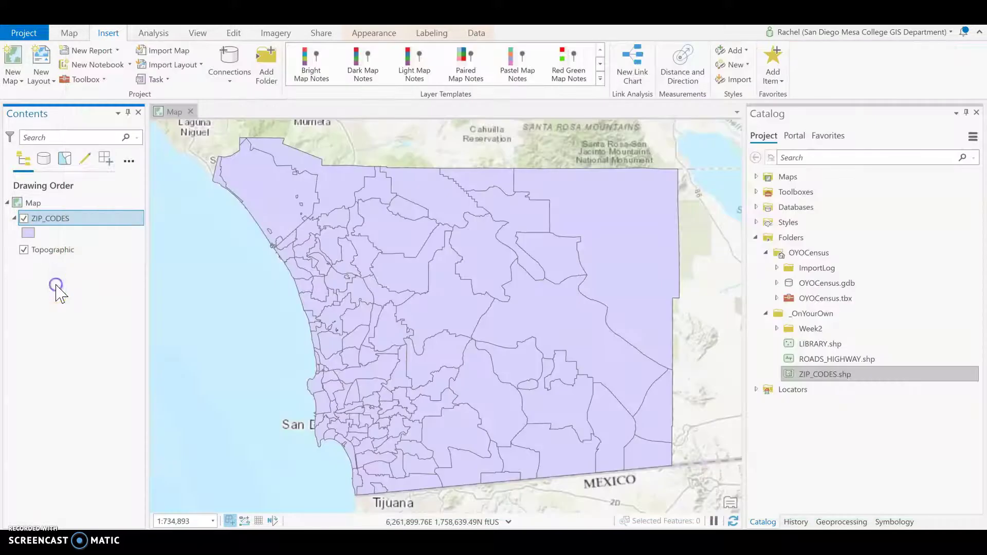
pyautogui.click(50, 219)
pyautogui.rightClick(50, 219)
pyautogui.click(93, 185)
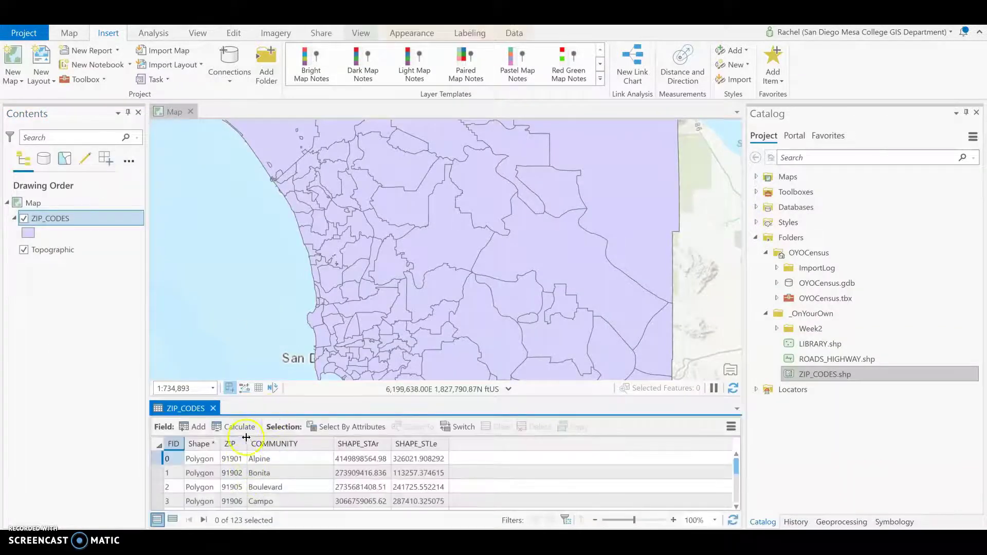
# - Widen the ZIP, SHAPE_STAr and Shape columns in the ZIP_CODES attribute table
pyautogui.moveTo(247, 437); pyautogui.dragTo(333, 443)
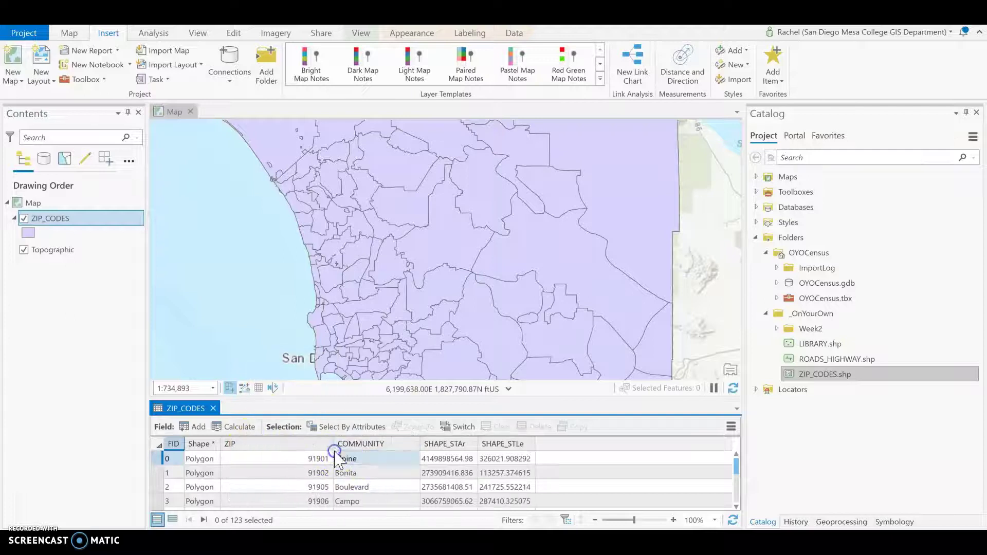
pyautogui.click(314, 499)
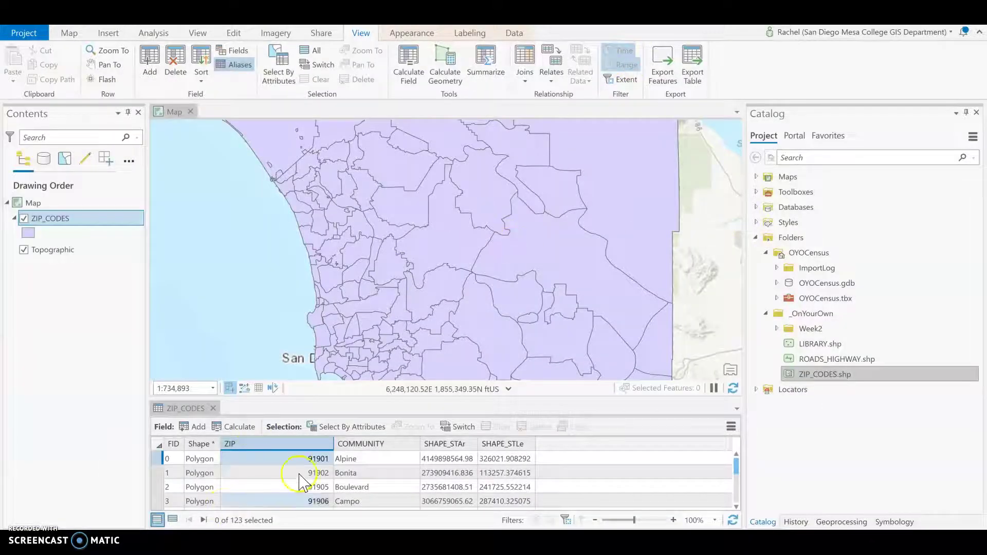
pyautogui.moveTo(479, 444); pyautogui.dragTo(538, 445)
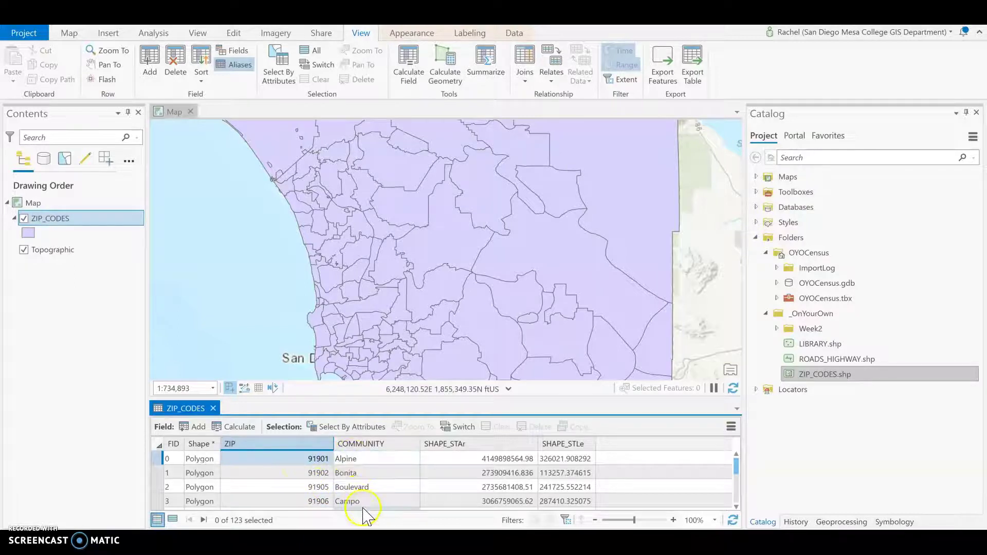
pyautogui.moveTo(218, 441); pyautogui.dragTo(249, 446)
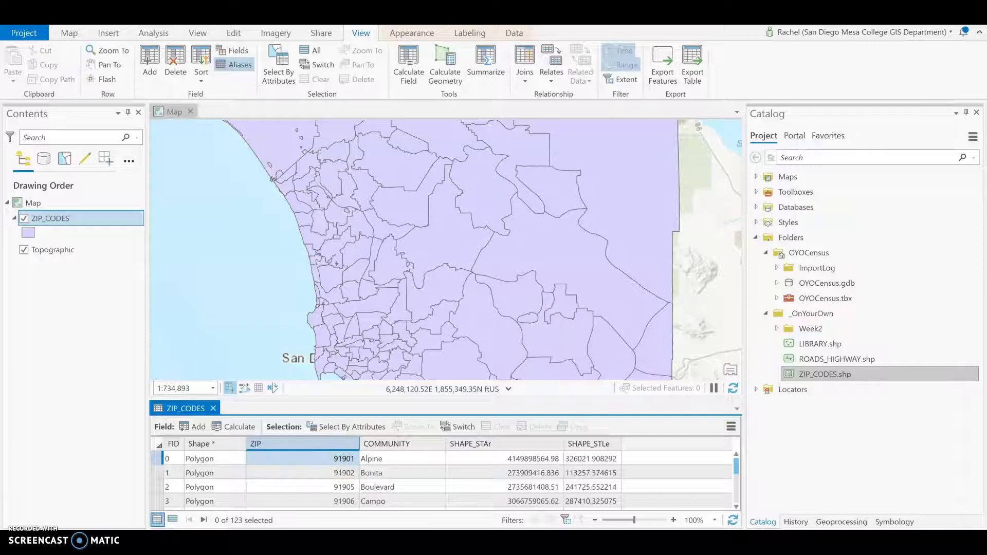
# - Compare the GEO_ID values in the ZipCode2019 Excel workbook with the ZIP field of the ArcGIS Pro attribute table
pyautogui.moveTo(519, 543)
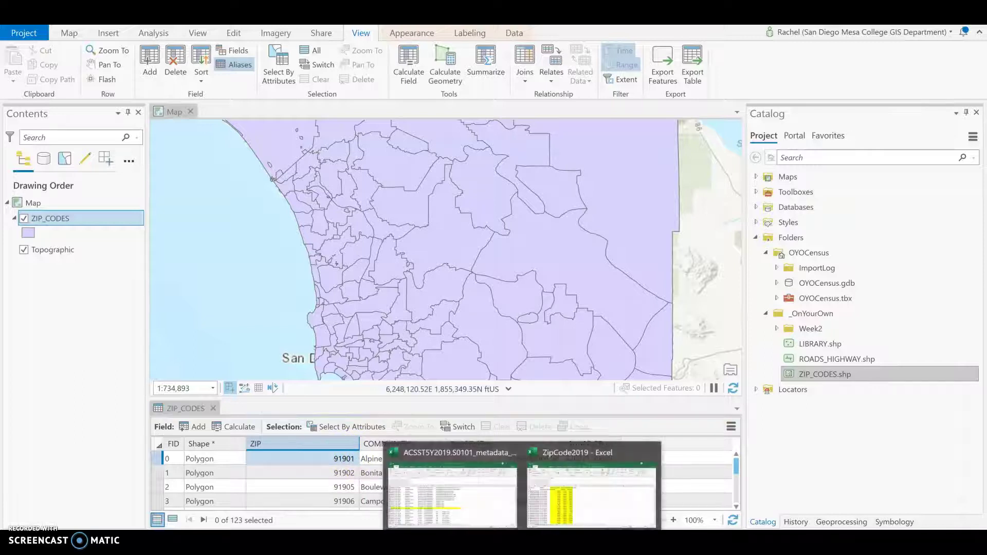
pyautogui.click(595, 456)
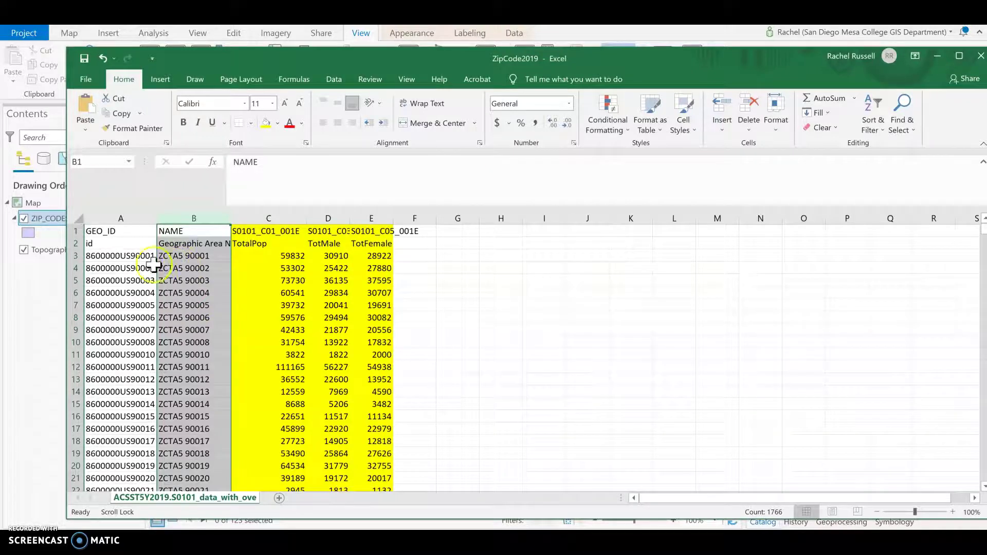
pyautogui.click(138, 255)
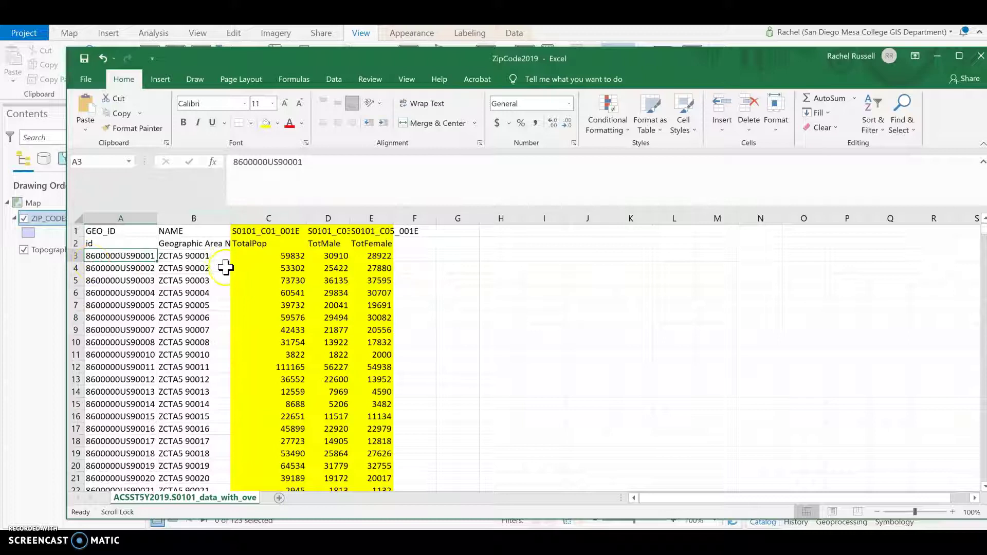
pyautogui.click(54, 328)
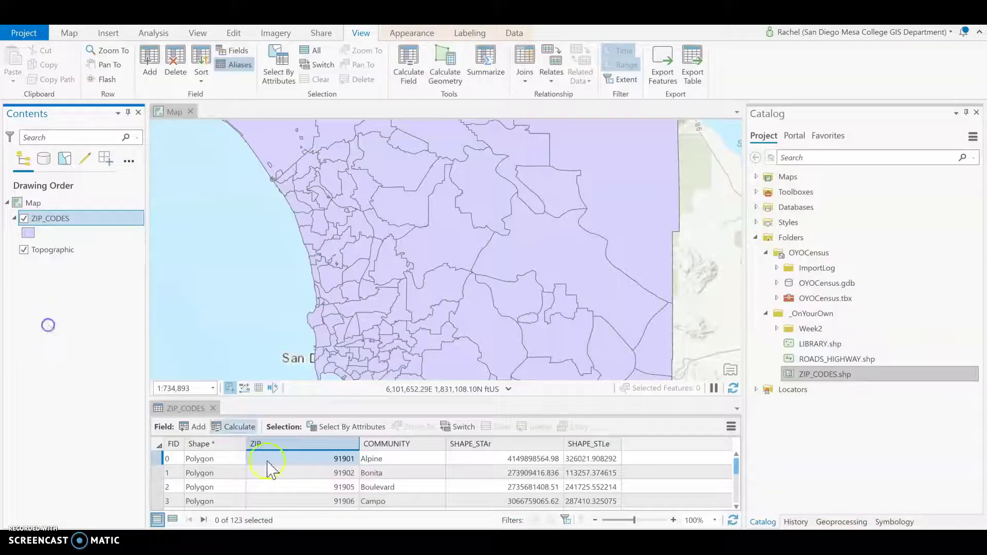
pyautogui.hotkey('alt', 'Tab')
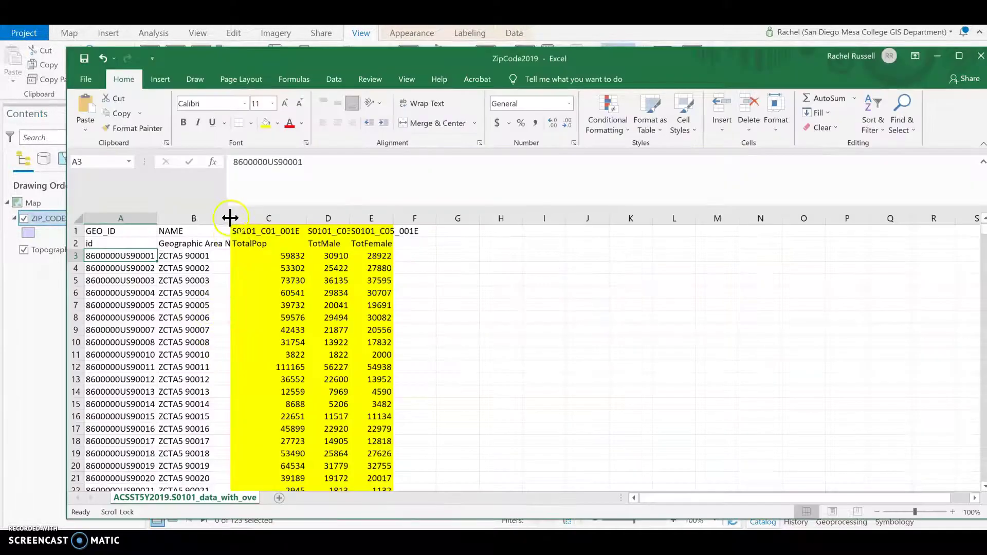
# - Widen the NAME and GEO_ID columns of the ZipCode2019 worksheet
pyautogui.moveTo(228, 217); pyautogui.dragTo(268, 221)
pyautogui.doubleClick(232, 218)
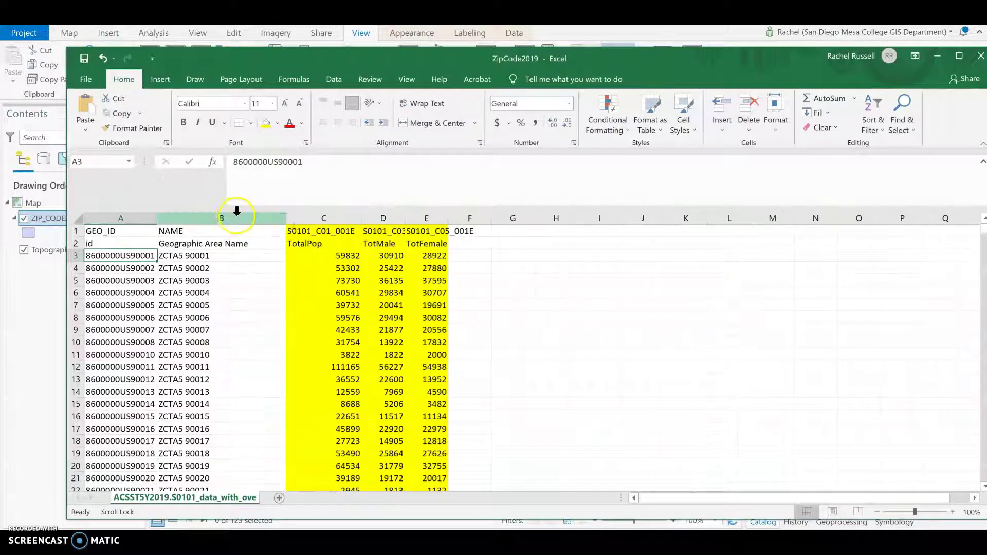
pyautogui.moveTo(202, 222); pyautogui.dragTo(203, 222)
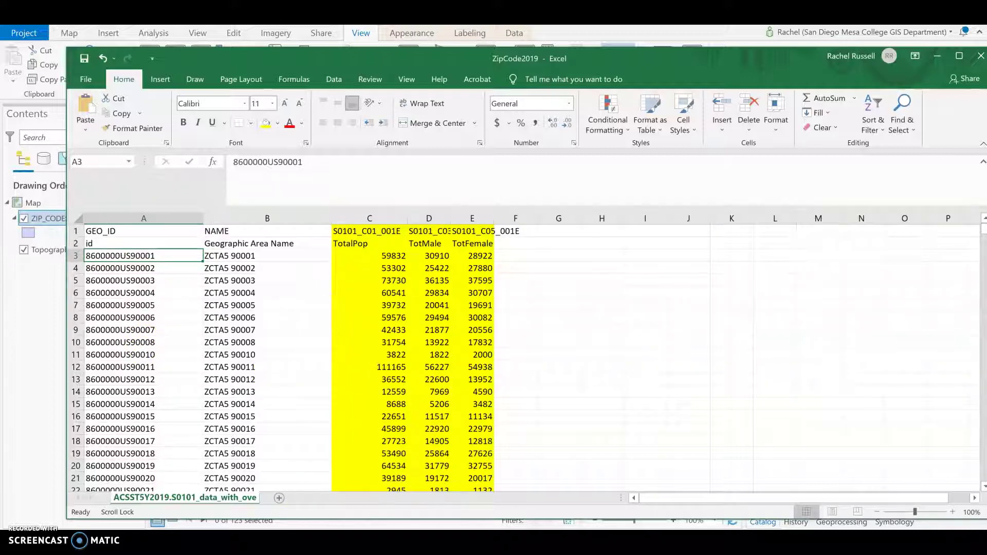
# - Insert a blank column between the GEO_ID and NAME columns
pyautogui.click(268, 215)
pyautogui.rightClick(267, 215)
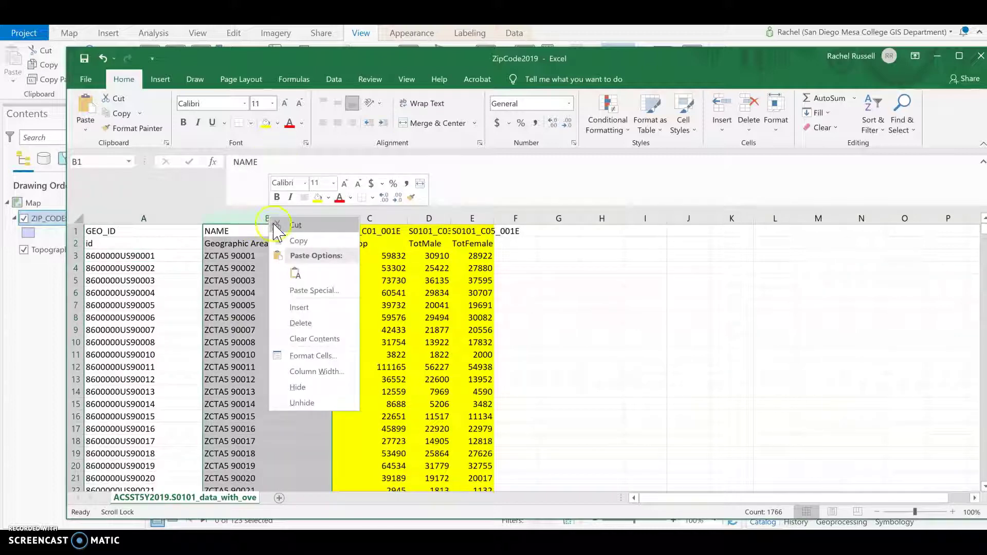
pyautogui.click(169, 83)
pyautogui.click(169, 81)
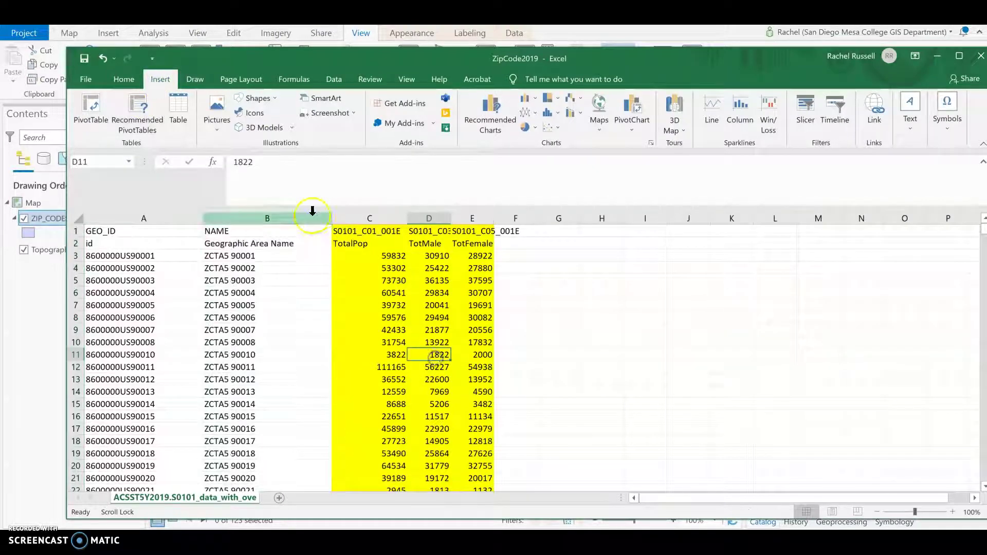
pyautogui.click(87, 83)
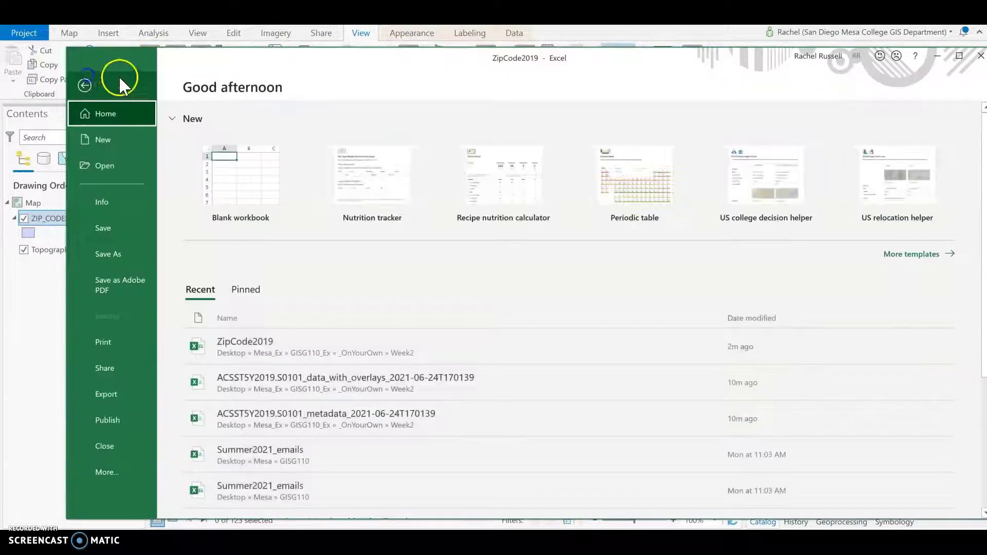
pyautogui.click(79, 83)
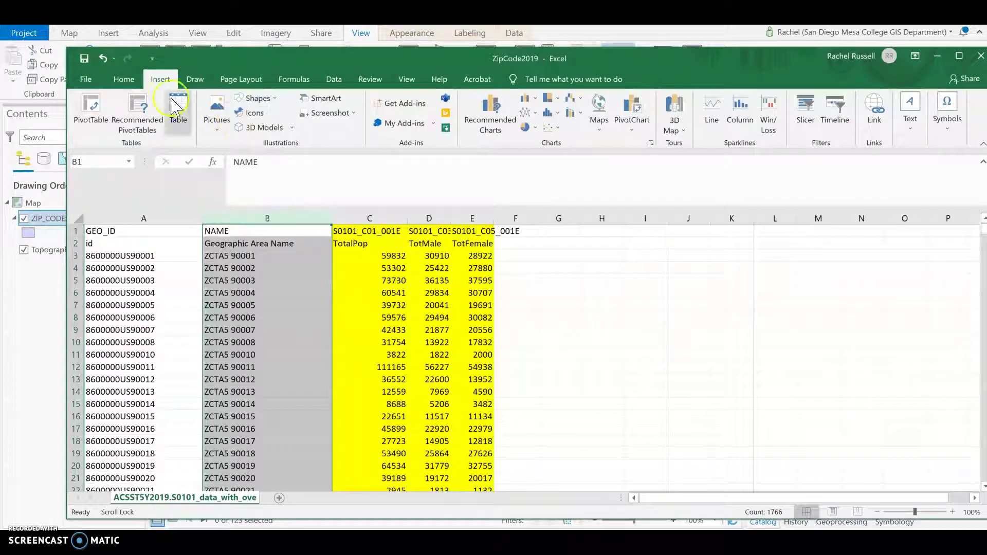
pyautogui.click(123, 79)
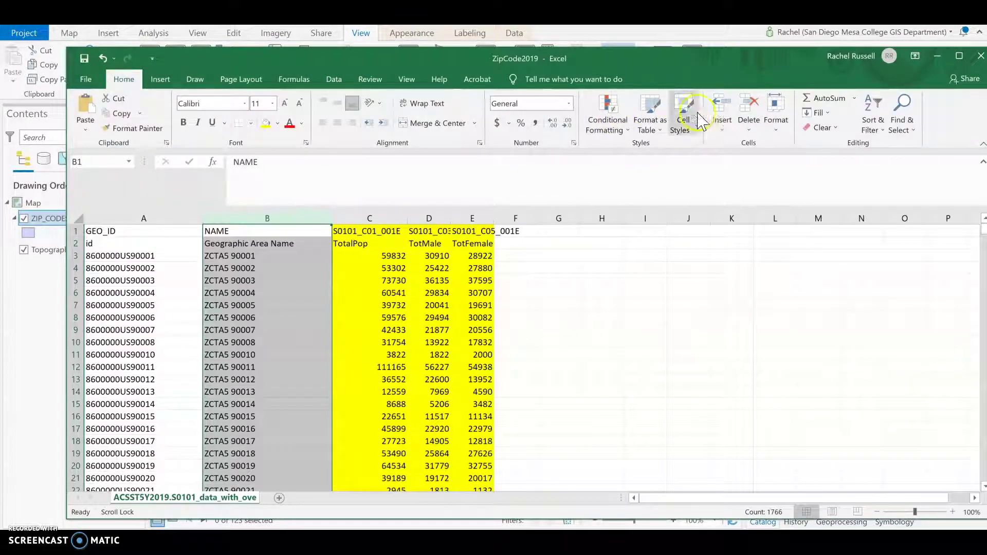
pyautogui.click(722, 107)
pyautogui.click(275, 234)
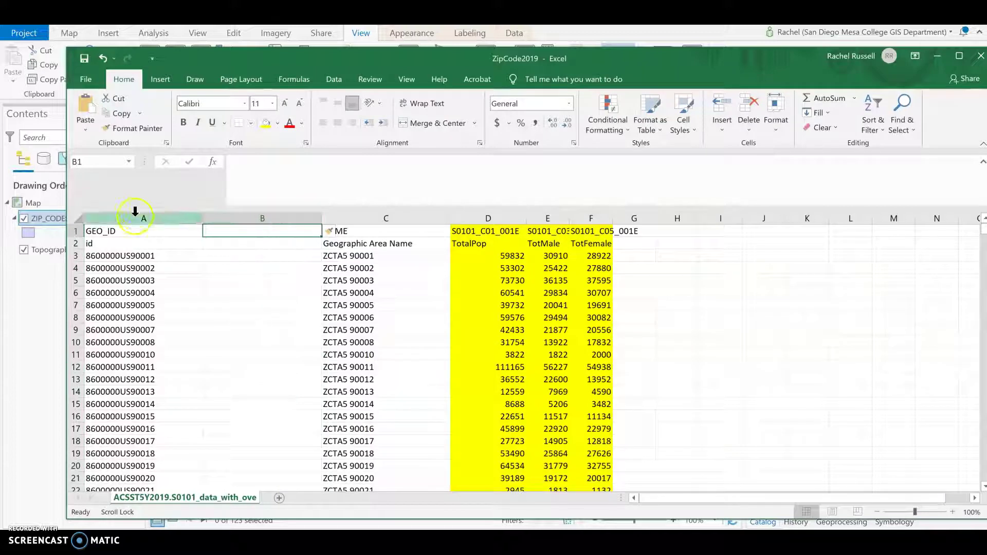
# - Rename the id header in cell A2 as GEO_ID and delete row 1 with the original census codes
pyautogui.click(103, 241)
pyautogui.write('GE')
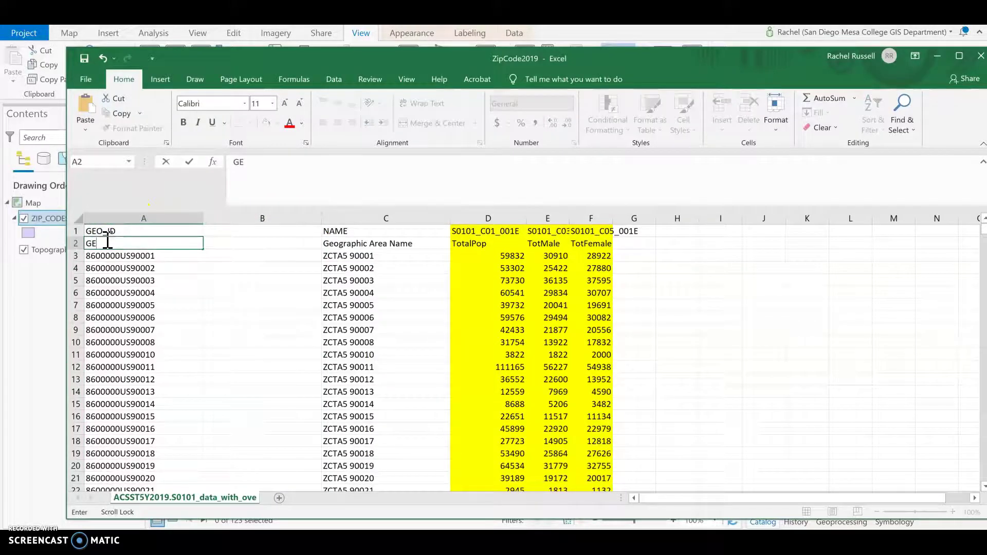
pyautogui.write('O_ID')
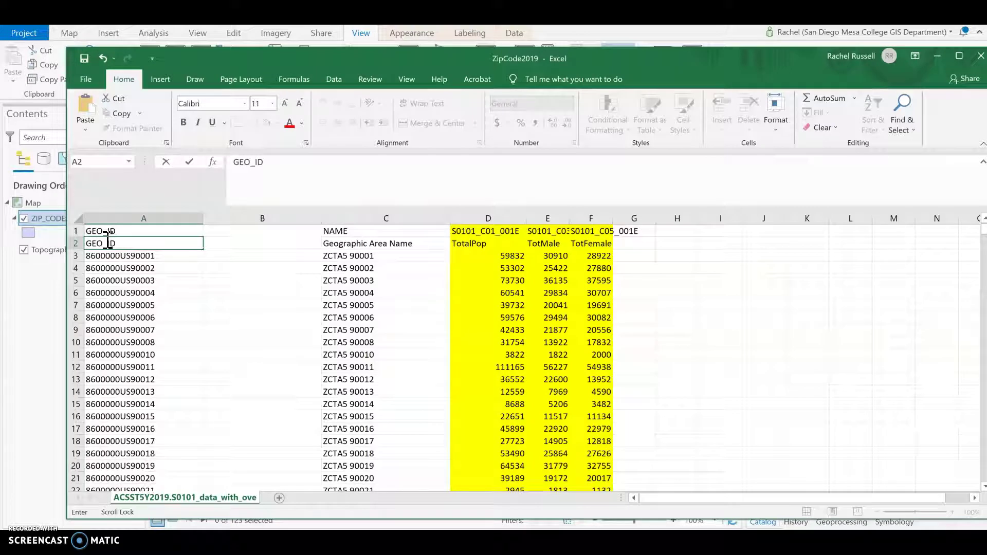
pyautogui.rightClick(71, 231)
pyautogui.click(112, 338)
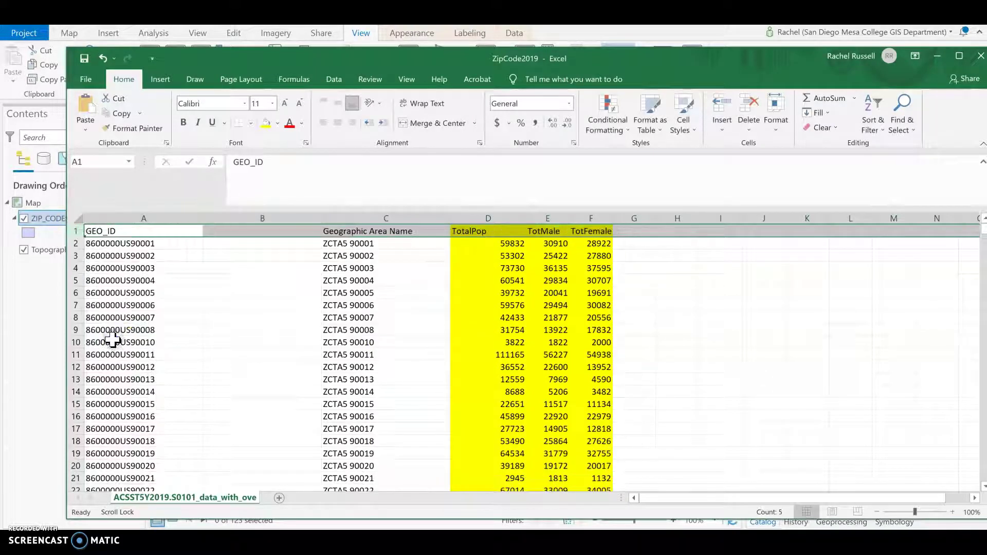
# - Enter the header ZipCode in cell B1 of the blank column
pyautogui.click(254, 232)
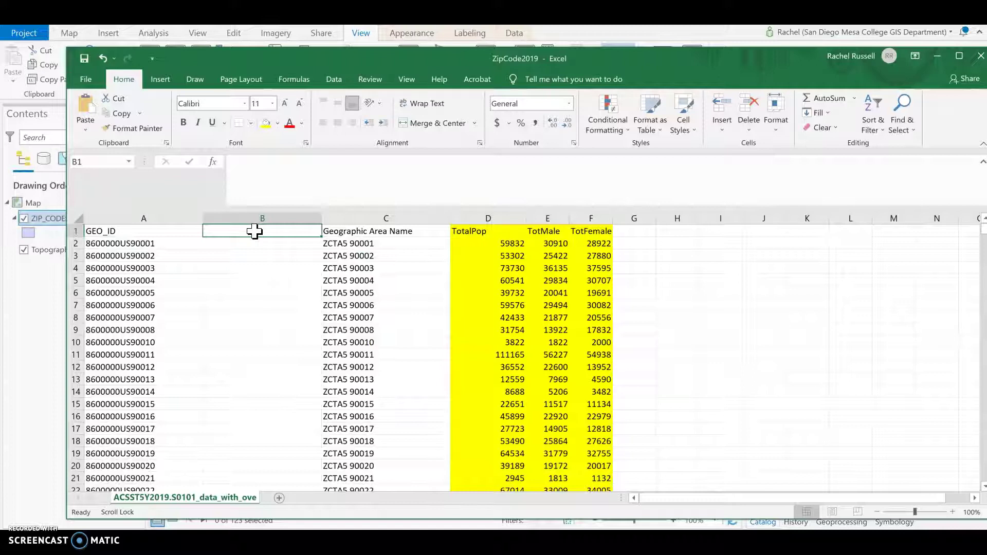
pyautogui.write('ZipCode')
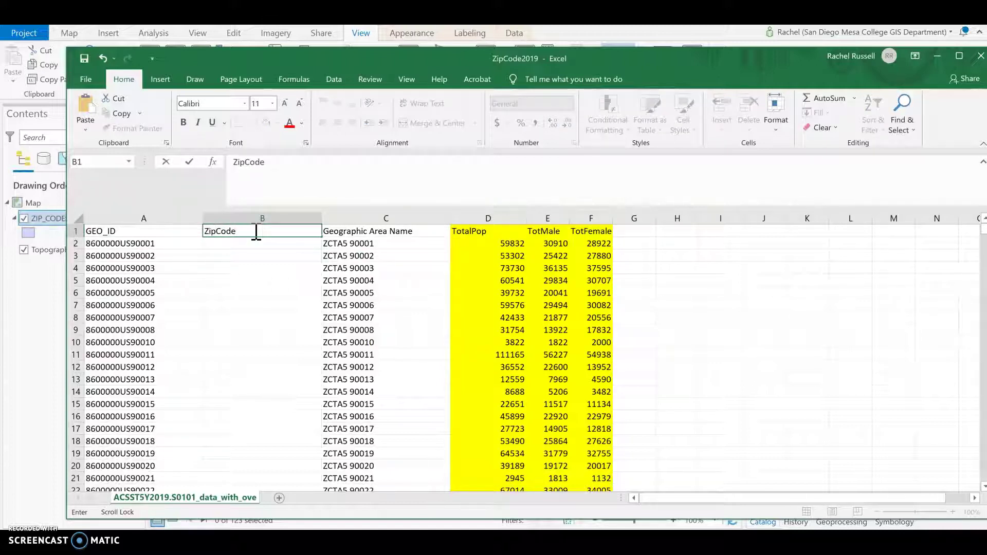
pyautogui.click(145, 239)
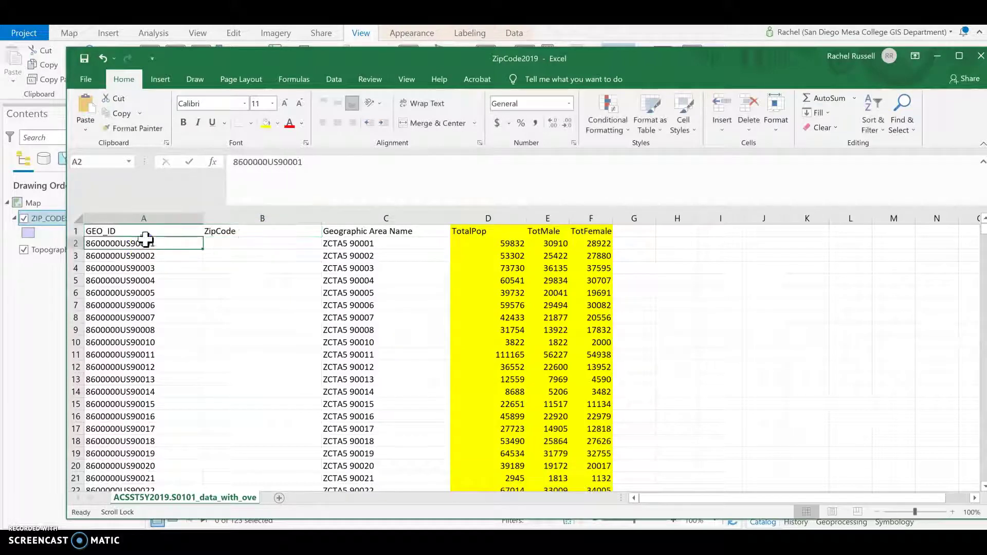
pyautogui.click(360, 243)
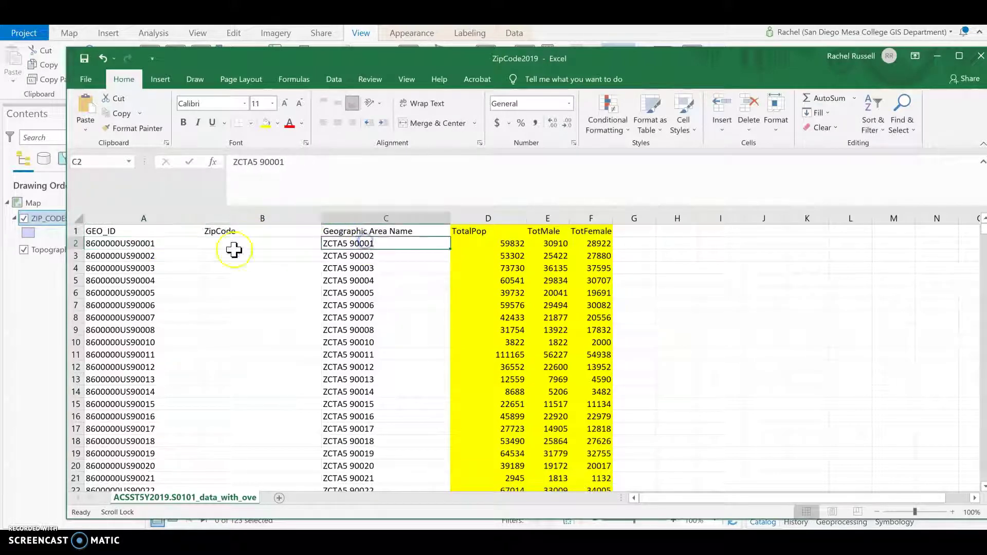
pyautogui.click(148, 245)
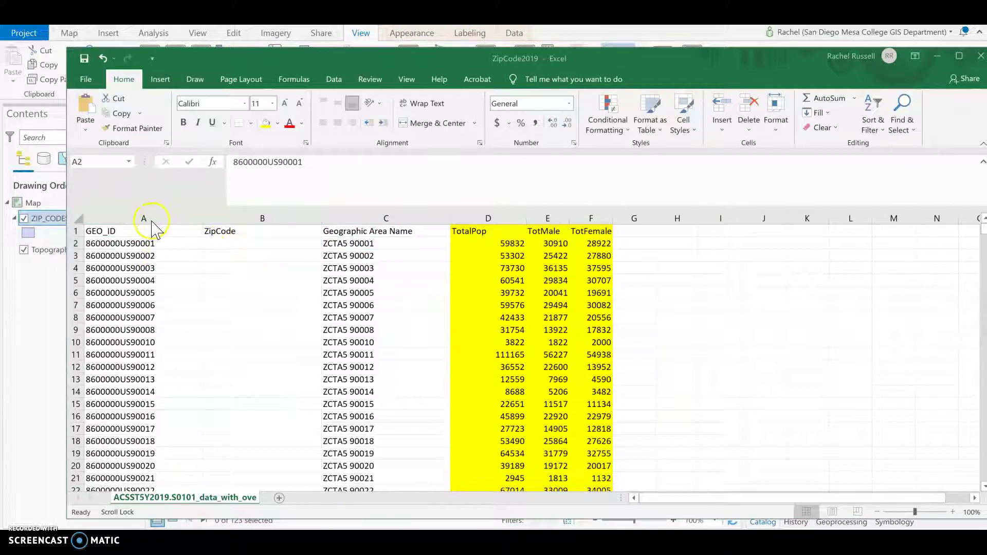
pyautogui.click(149, 246)
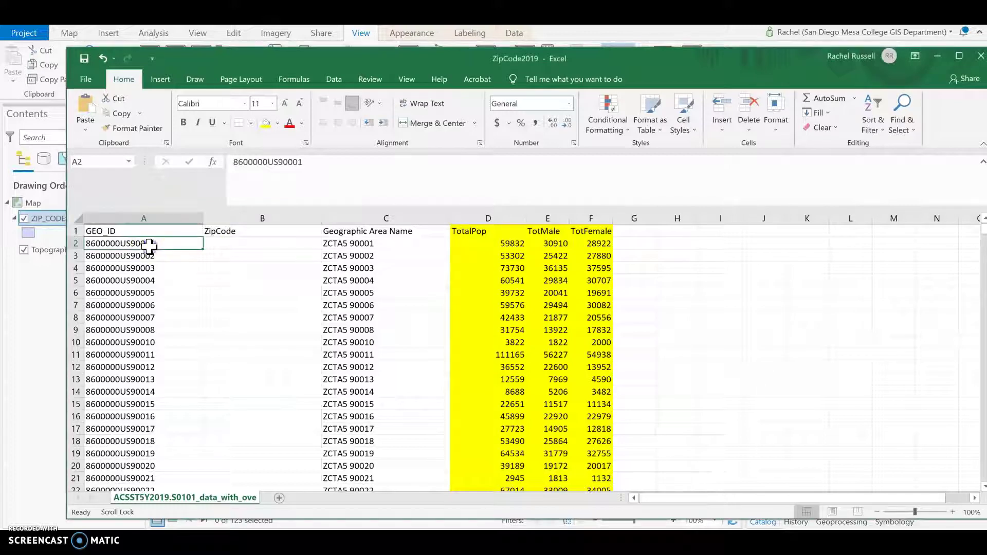
# - Enter the formula =RIGHT(A2, 5) in cell B2 to extract the five-digit zip code from the GEO_ID
pyautogui.click(255, 245)
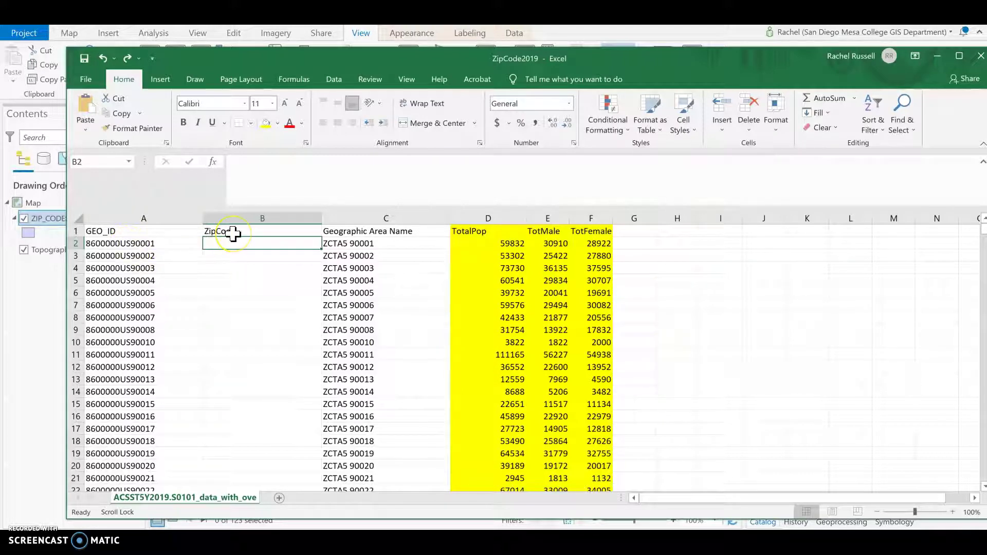
pyautogui.write('R')
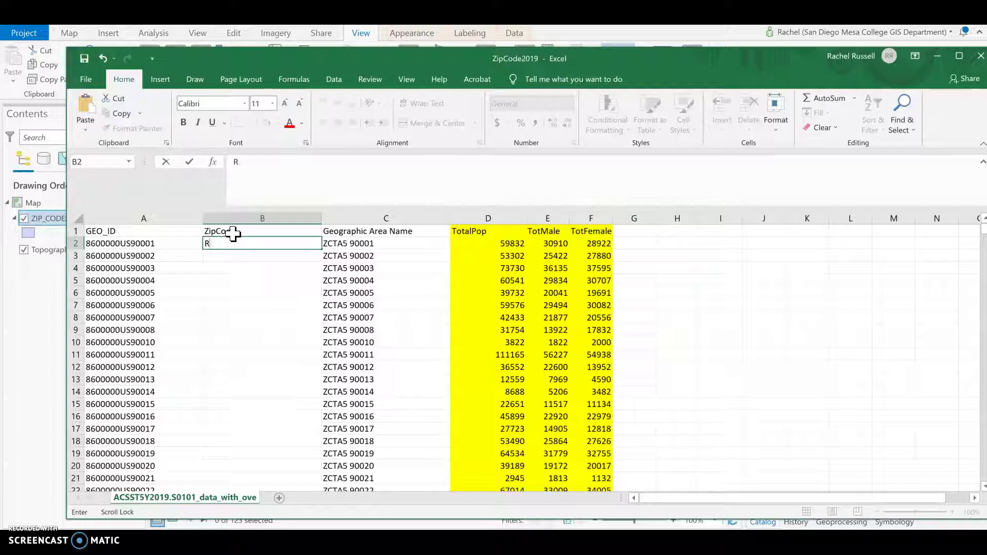
pyautogui.write('=Ri')
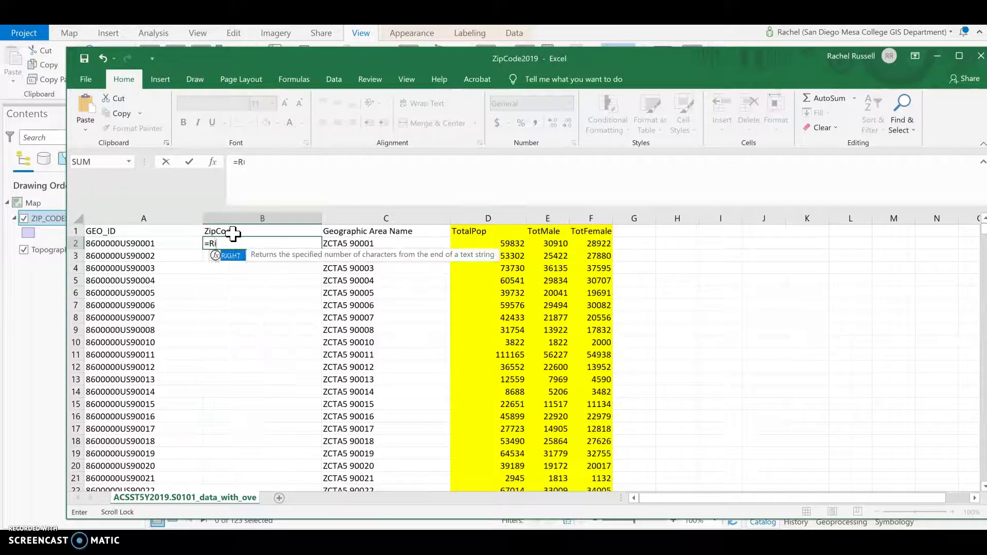
pyautogui.write('ght')
pyautogui.click(235, 261)
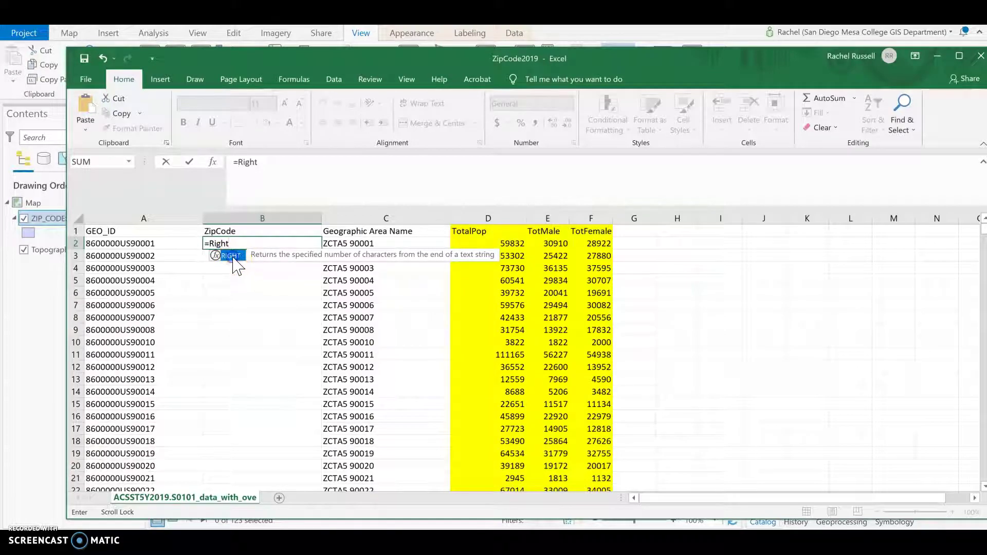
pyautogui.doubleClick(232, 257)
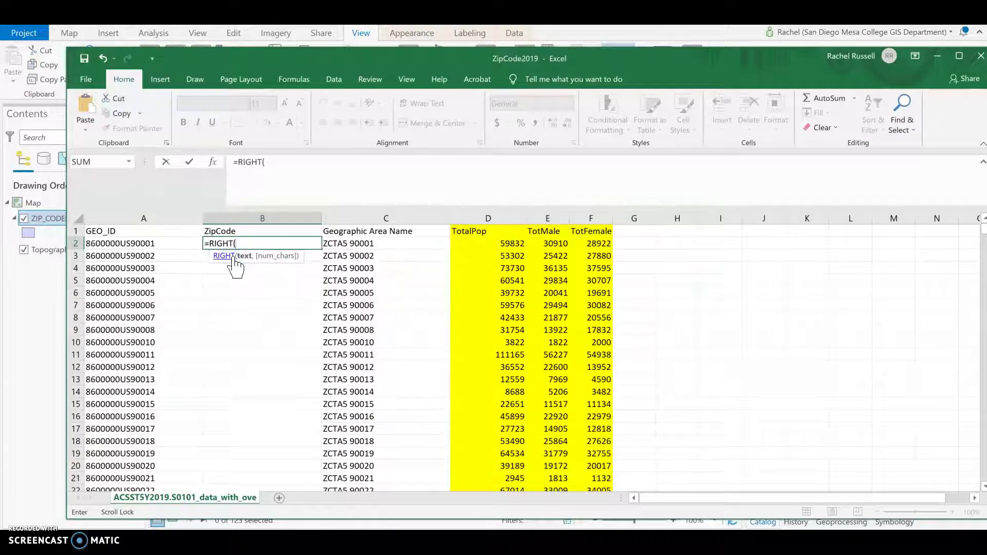
pyautogui.click(157, 245)
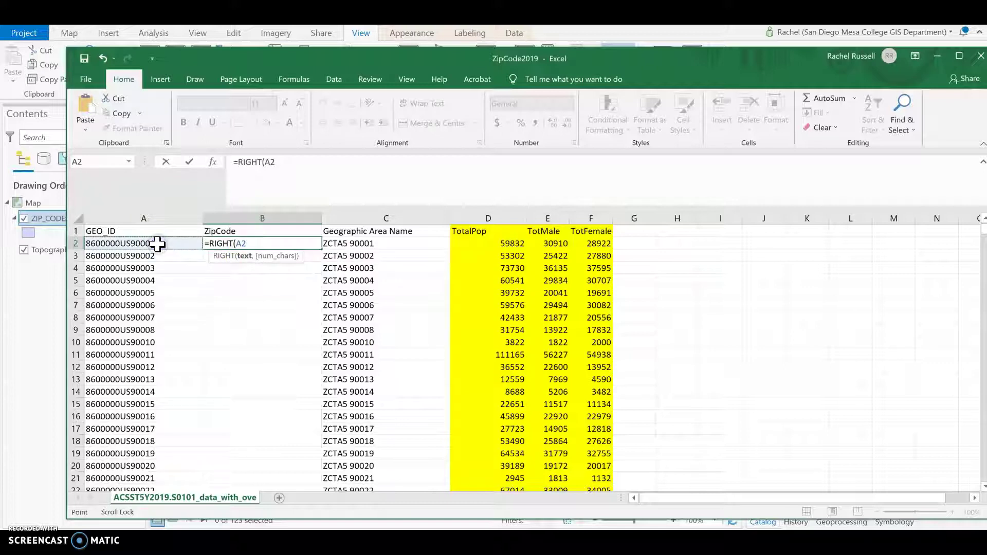
pyautogui.write(',,')
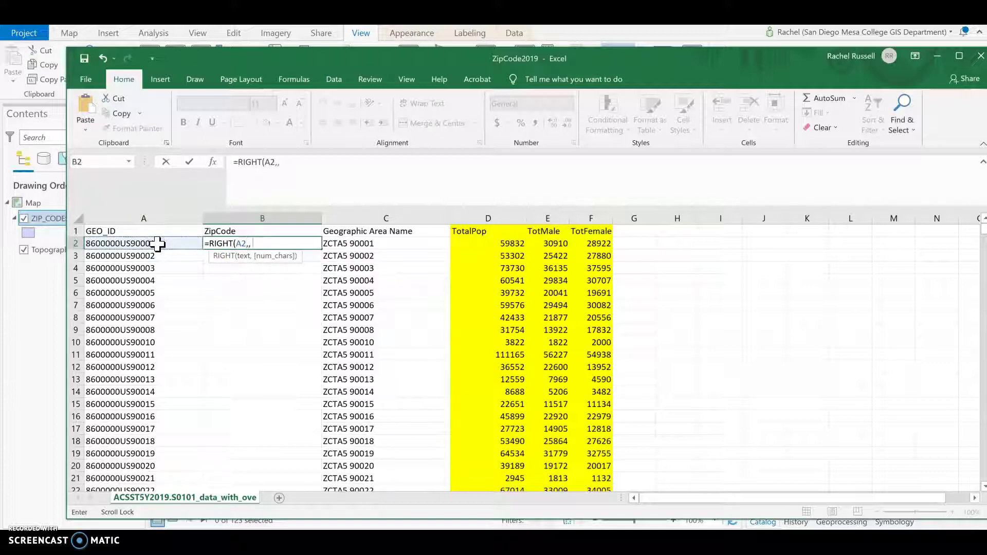
pyautogui.write(' 5)')
pyautogui.press('Return')
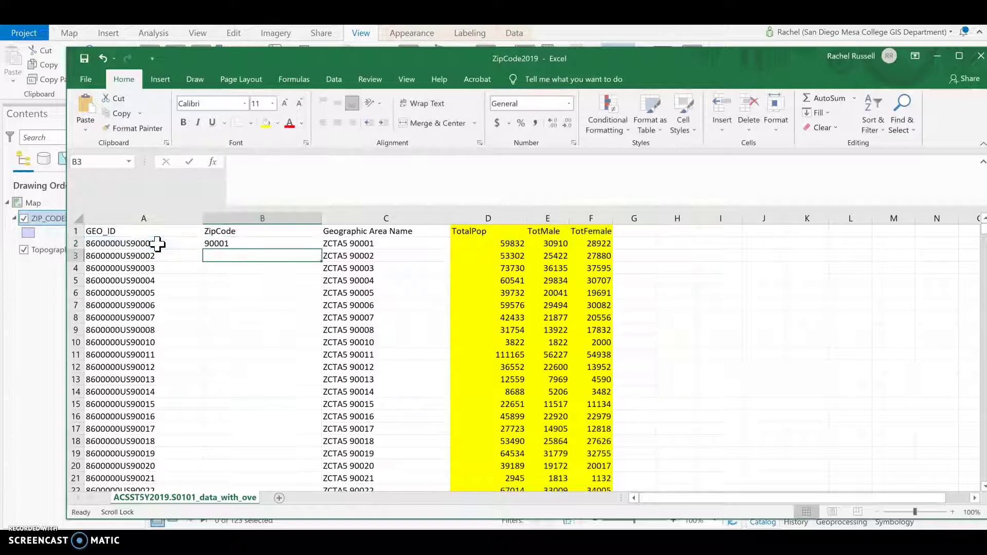
# - Fill the RIGHT formula from cell B2 down the ZipCode column through row 1765
pyautogui.click(216, 245)
pyautogui.moveTo(323, 250); pyautogui.dragTo(291, 373)
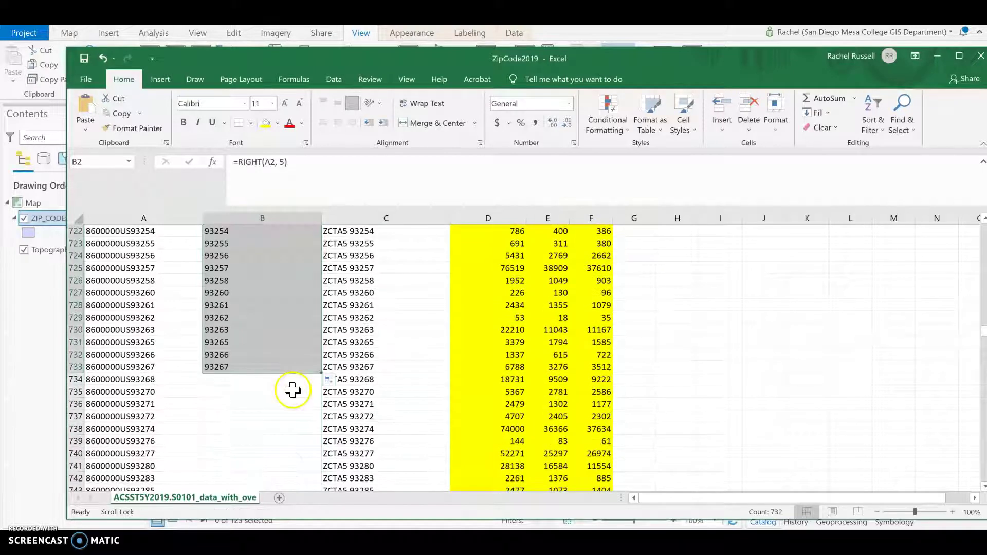
pyautogui.scroll(-2, 291, 390)
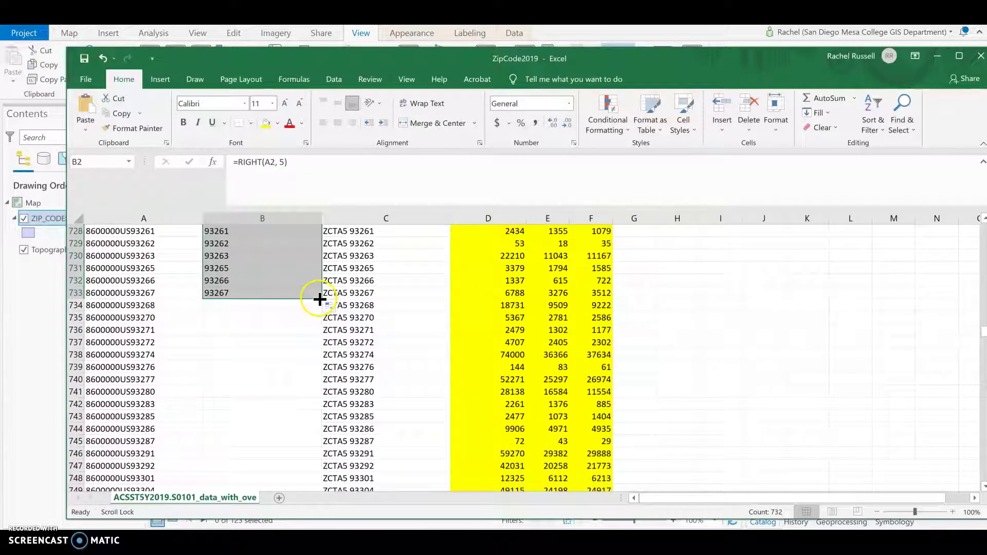
pyautogui.moveTo(320, 297); pyautogui.dragTo(305, 493)
pyautogui.scroll(-6, 303, 425)
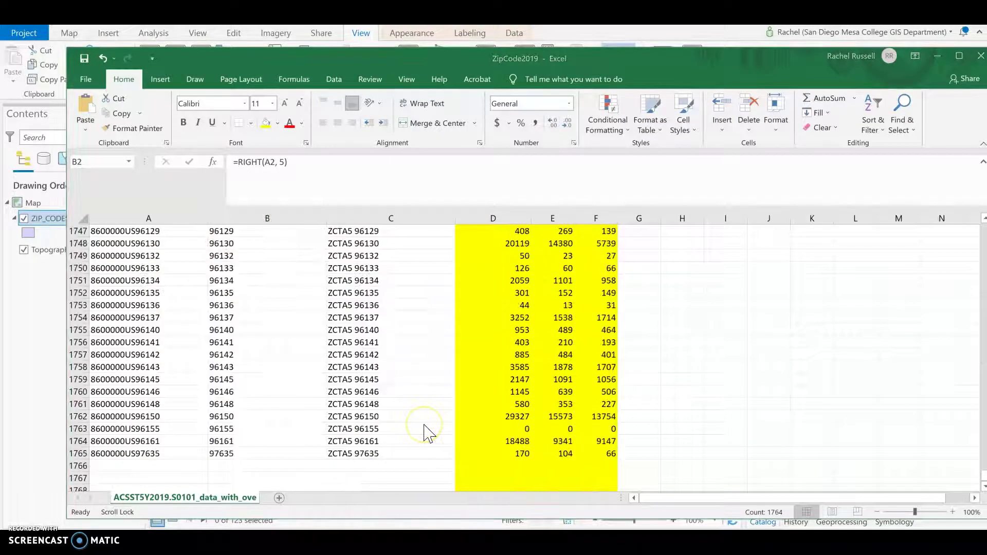
# - Remove the yellow fill from the TotalPop, TotMale and TotFemale columns by setting them to No Fill
pyautogui.scroll(3, 276, 426)
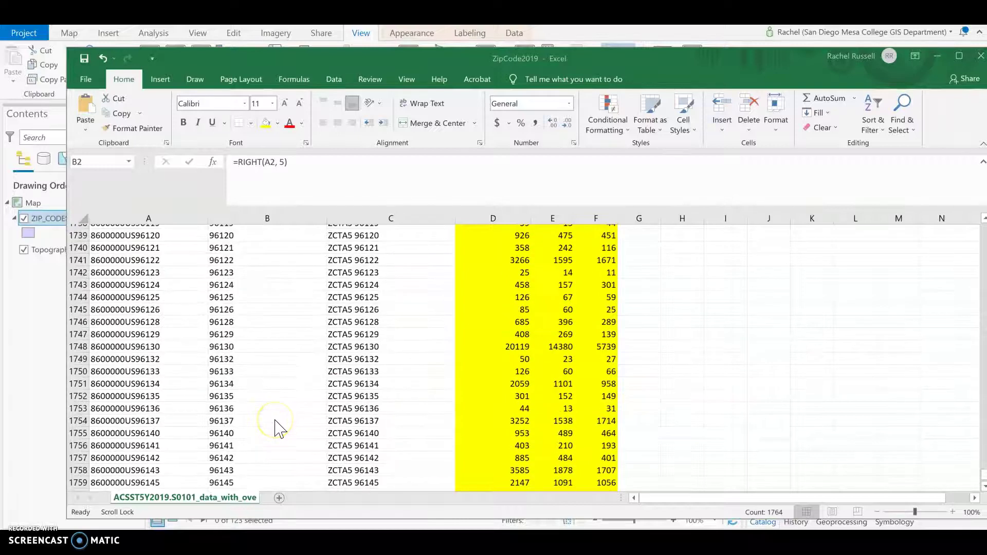
pyautogui.scroll(20, 277, 426)
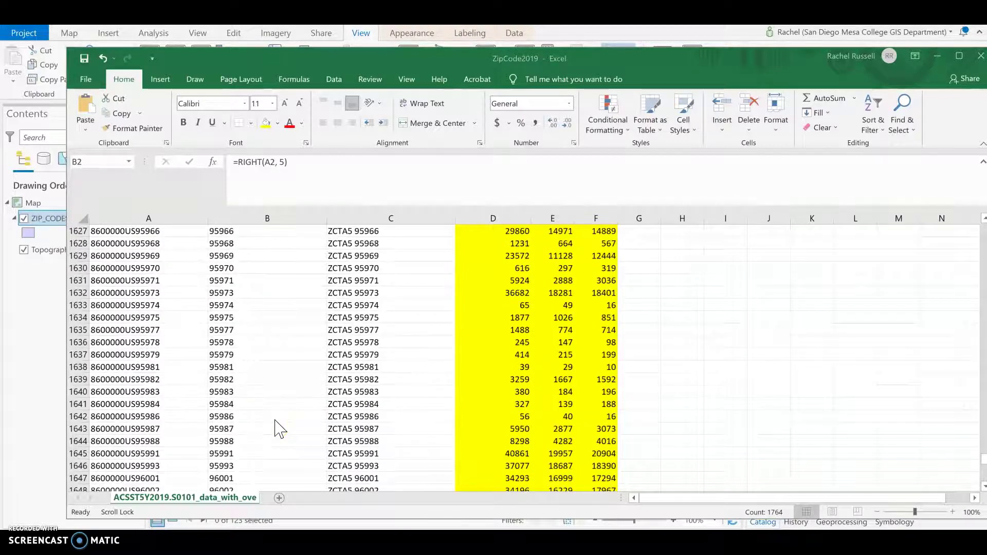
pyautogui.scroll(20, 981, 487)
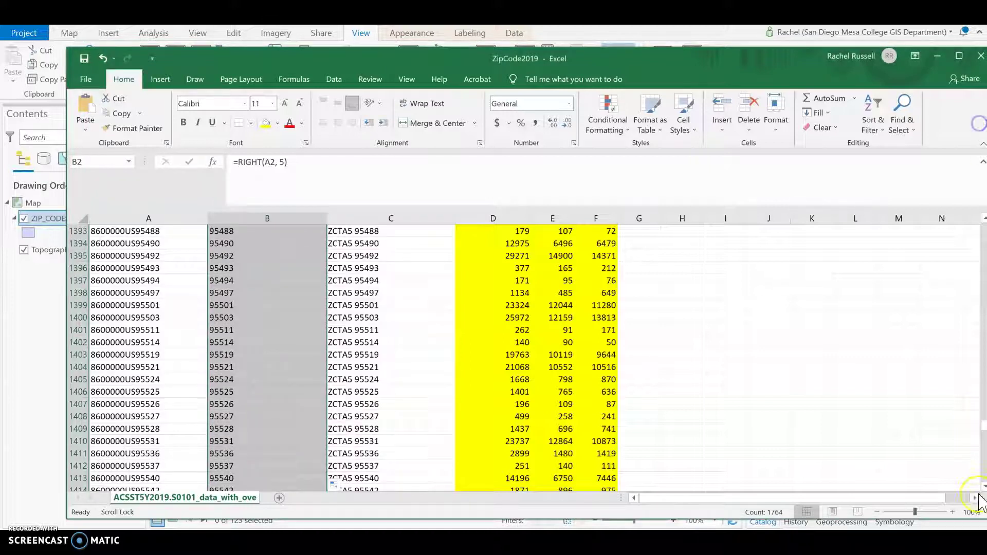
pyautogui.scroll(20, 974, 419)
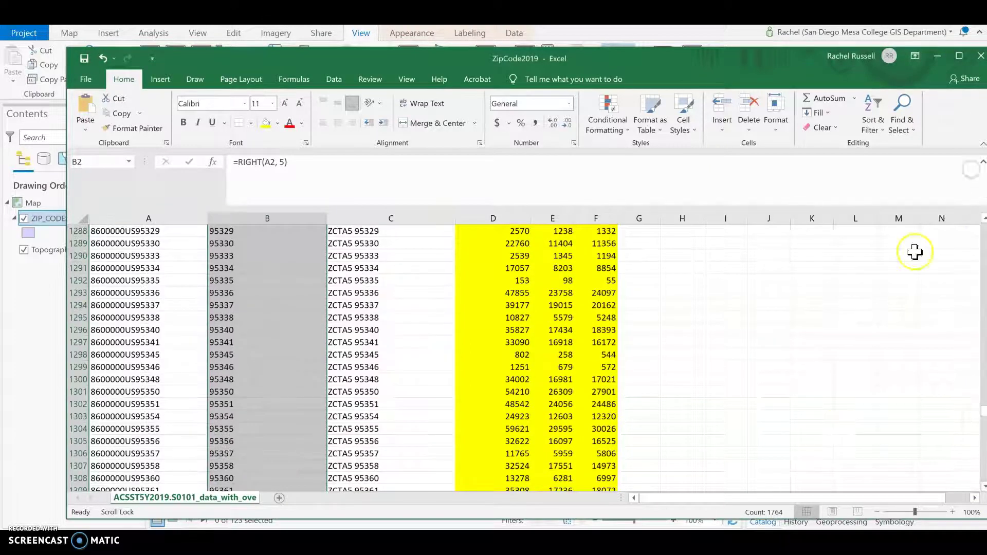
pyautogui.moveTo(759, 52); pyautogui.dragTo(738, 33)
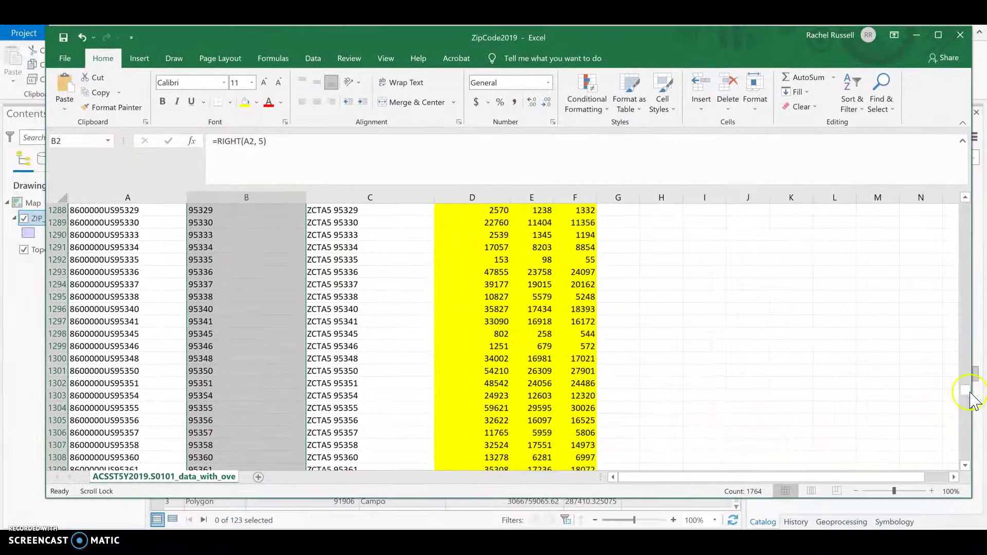
pyautogui.moveTo(964, 386); pyautogui.dragTo(964, 201)
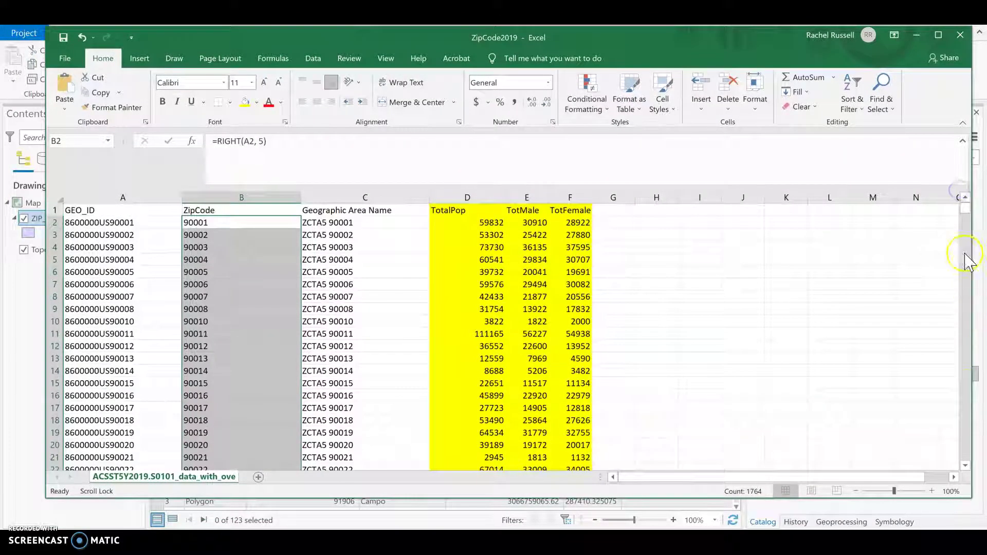
pyautogui.click(448, 192)
pyautogui.moveTo(446, 191); pyautogui.dragTo(576, 187)
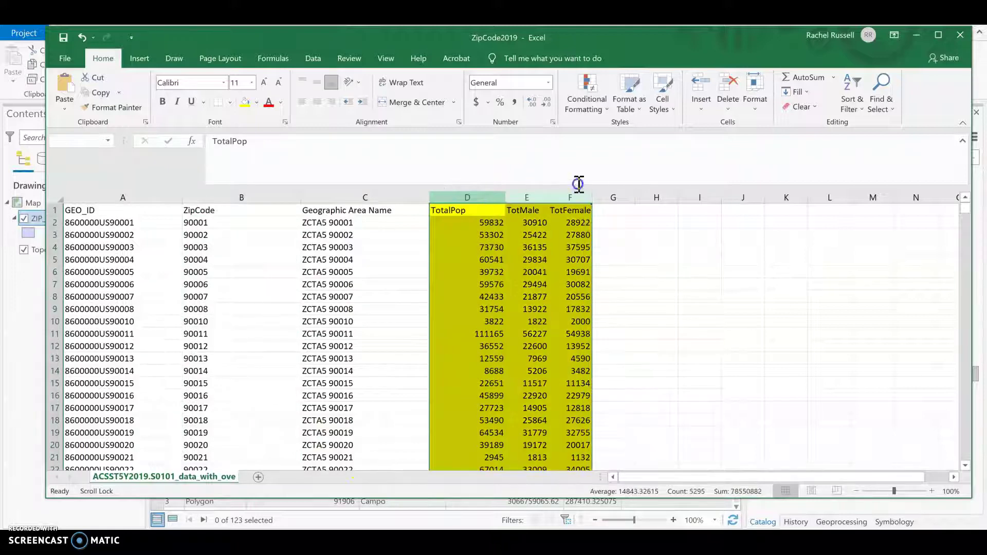
pyautogui.click(257, 103)
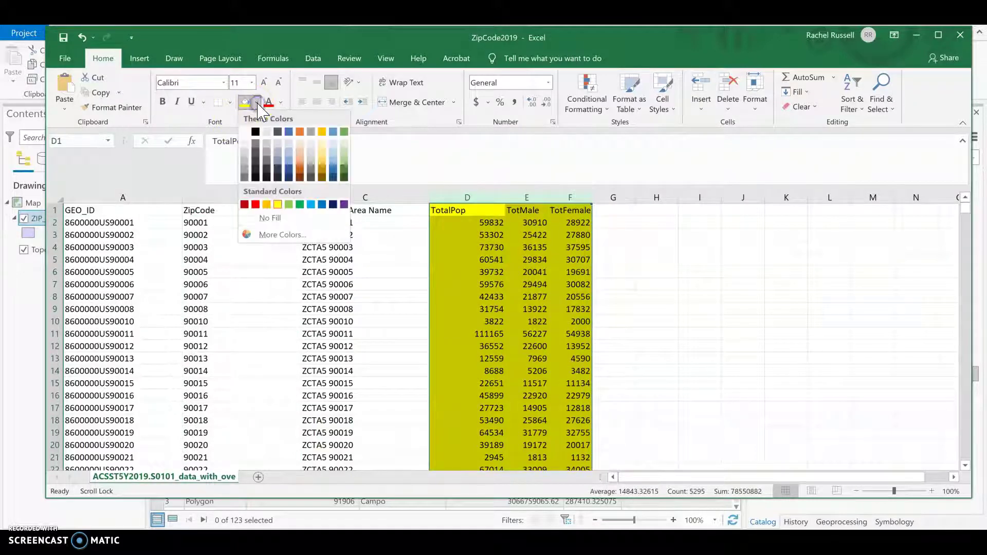
pyautogui.click(269, 218)
pyautogui.click(441, 270)
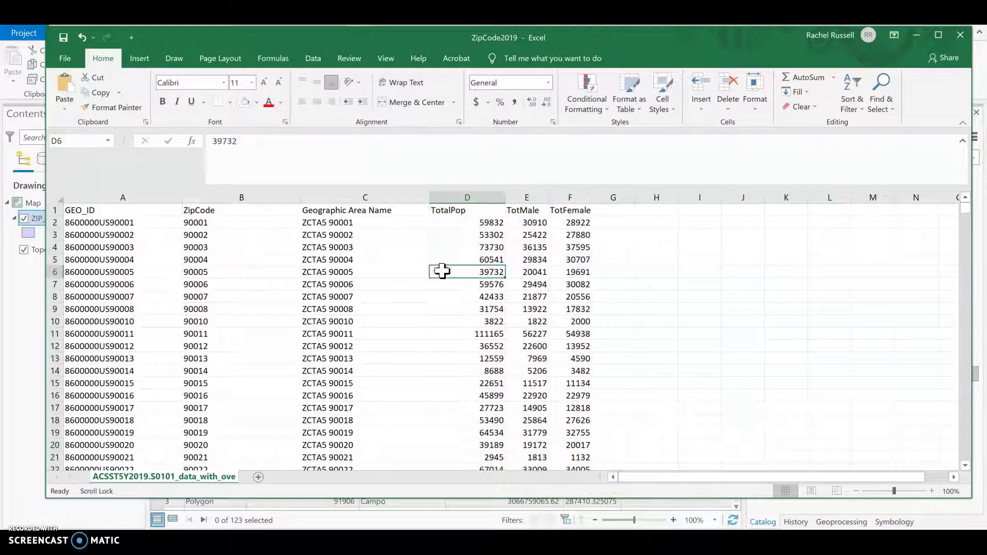
# - Delete the Geographic Area Name column and autofit the widths of the ZipCode and GEO_ID columns
pyautogui.click(383, 195)
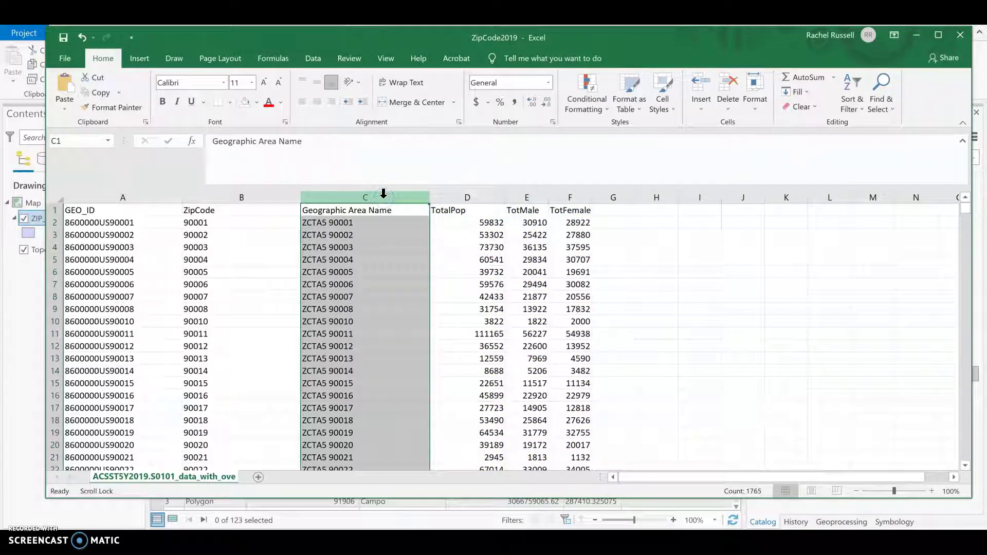
pyautogui.click(728, 85)
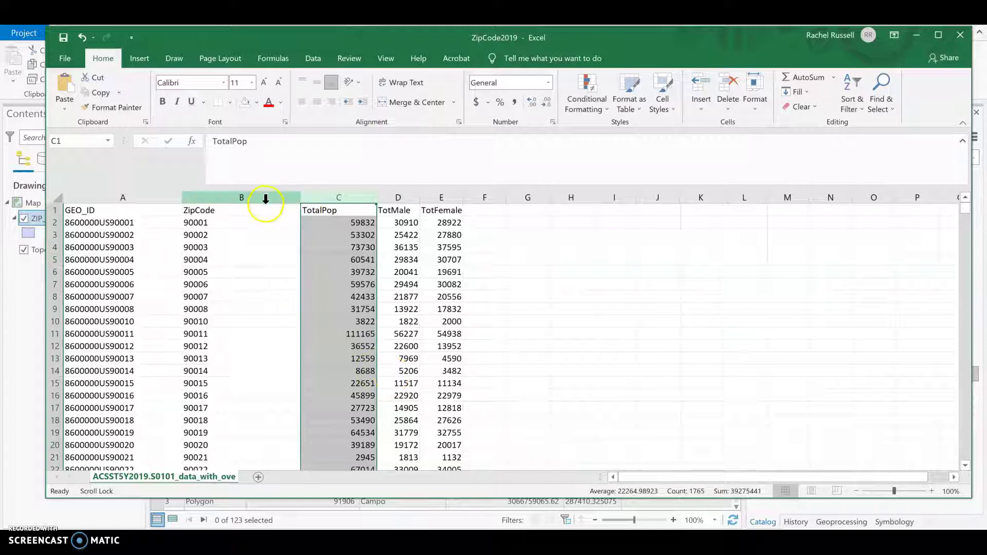
pyautogui.click(499, 298)
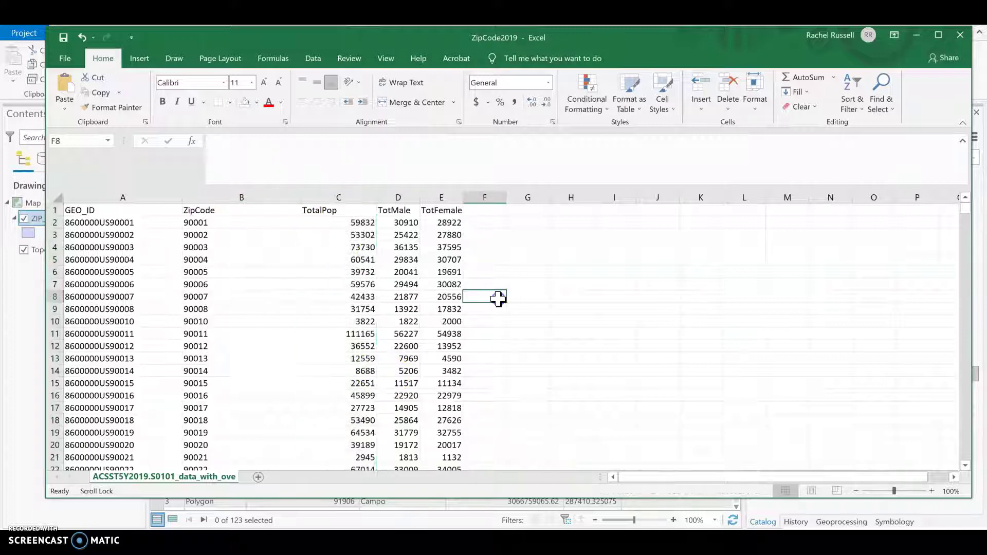
pyautogui.doubleClick(301, 201)
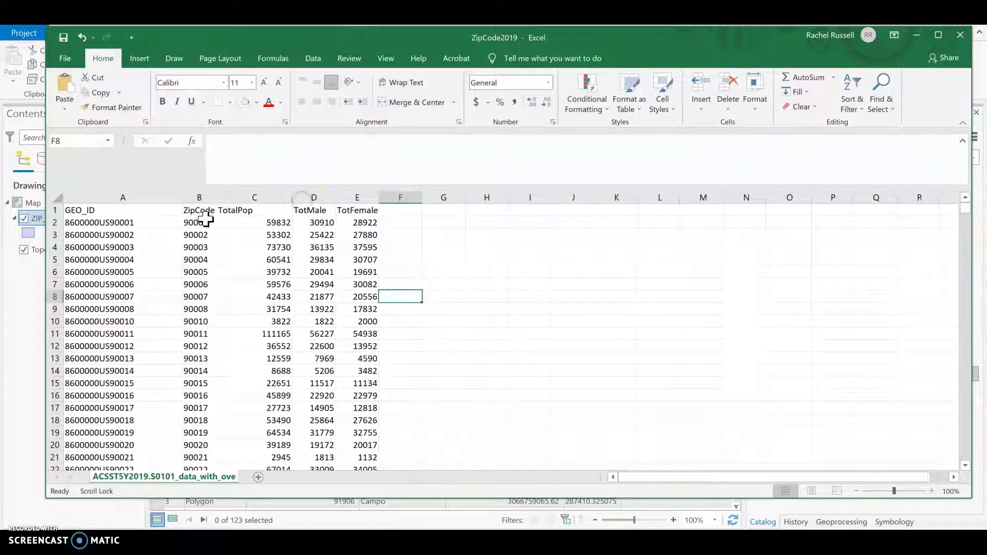
pyautogui.doubleClick(182, 197)
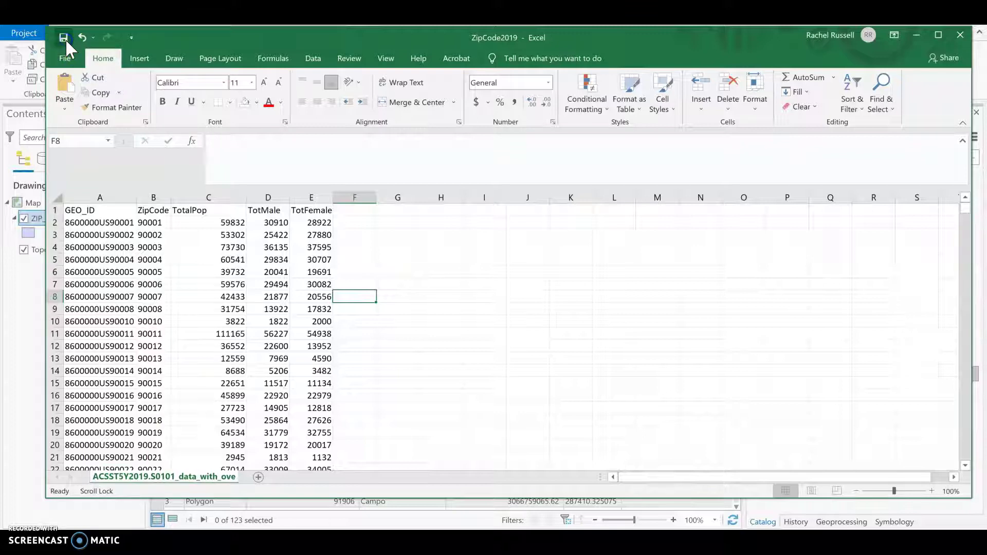
# - Rename the worksheet as Pop2019_ZipCode
pyautogui.rightClick(142, 477)
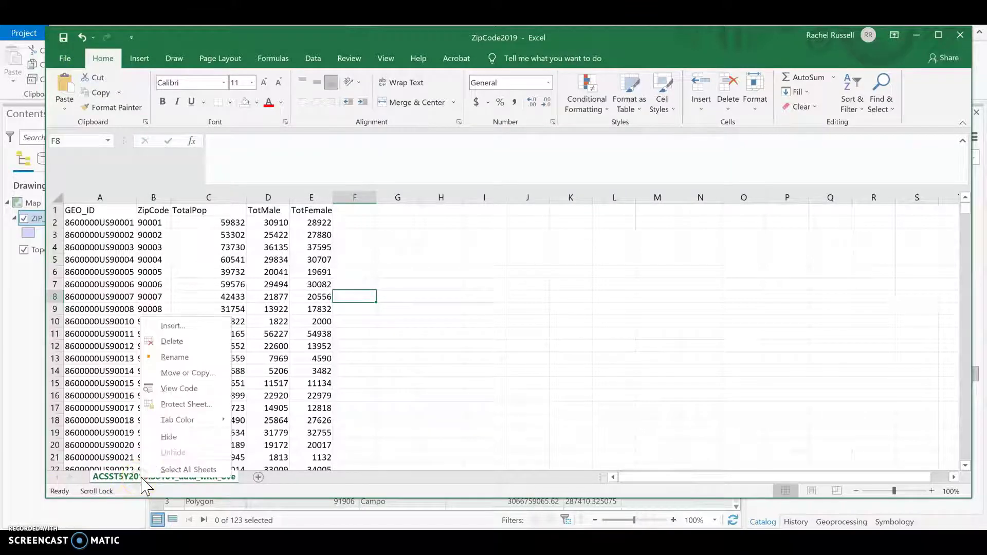
pyautogui.click(173, 357)
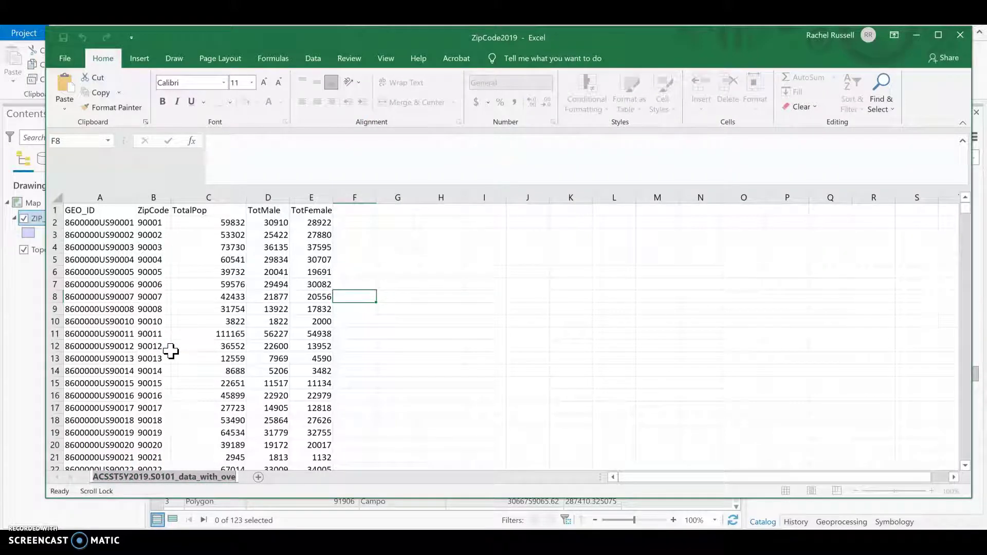
pyautogui.write('Pop2019_ZipCode')
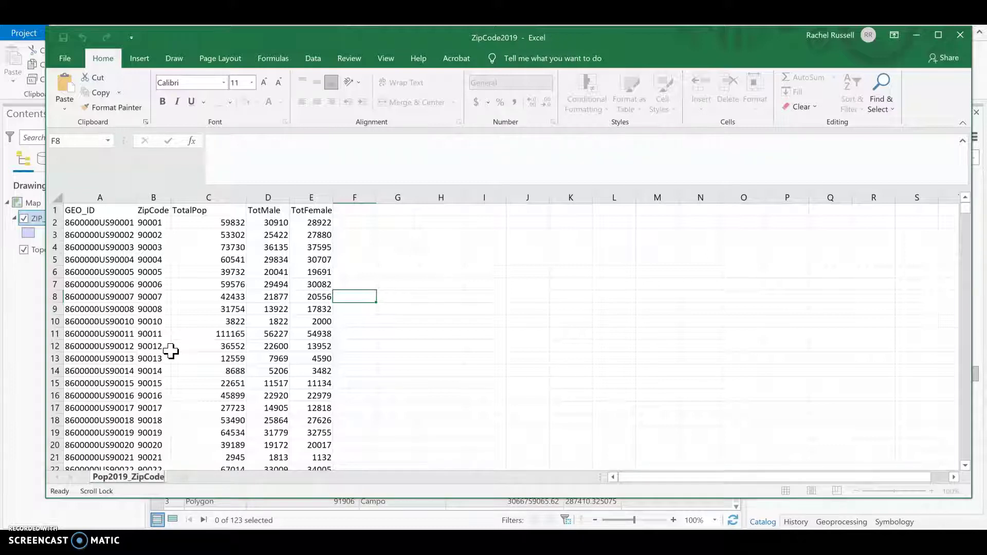
pyautogui.press('Return')
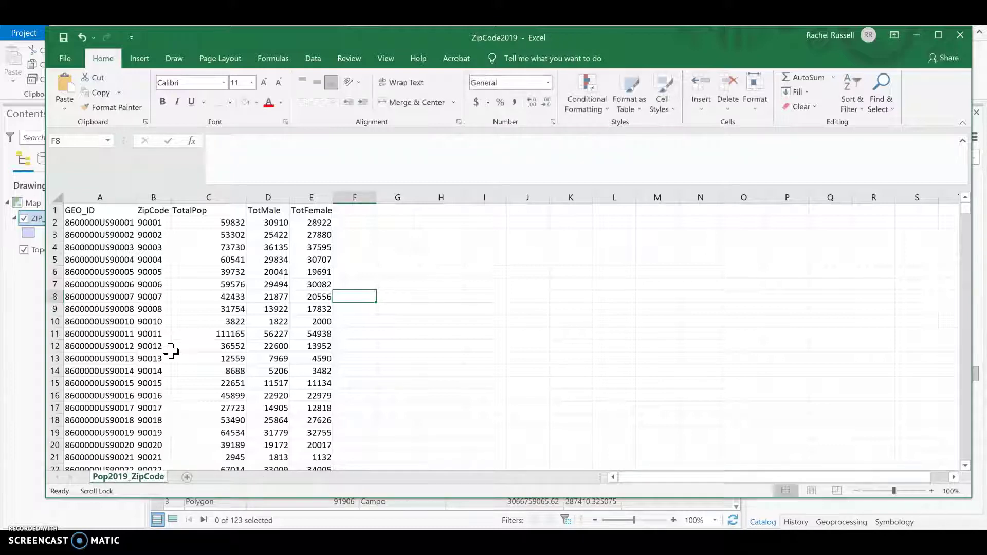